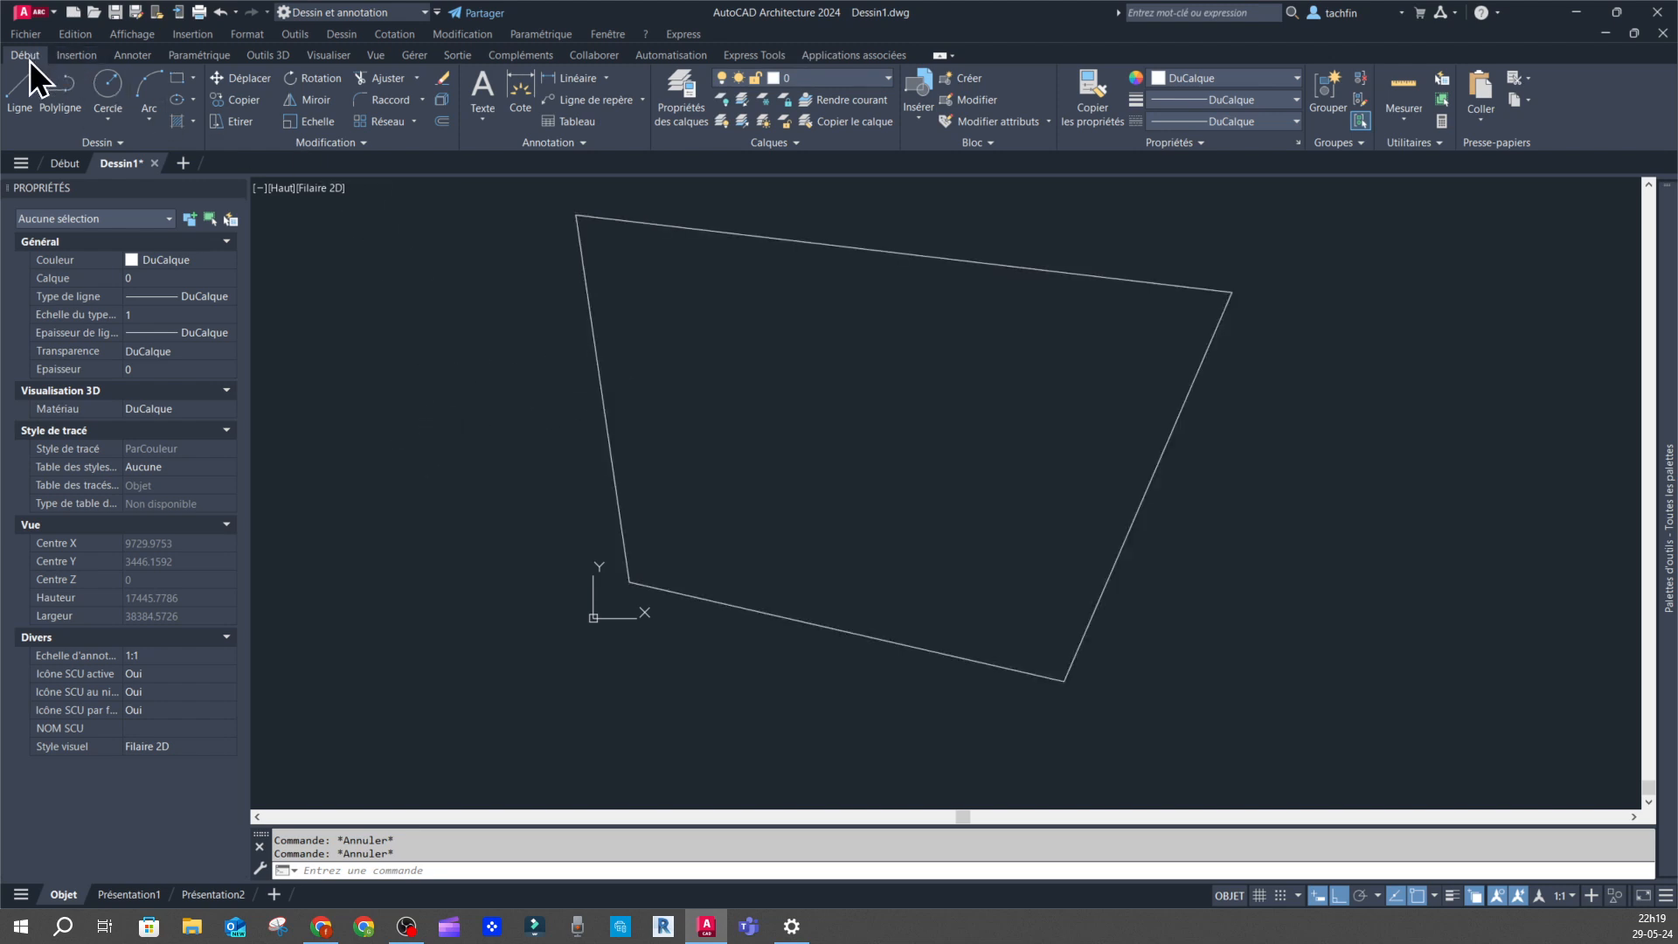
# Display the view and UCS tools and check which function groups are shown, including Coordonnées.
pyautogui.click(381, 60)
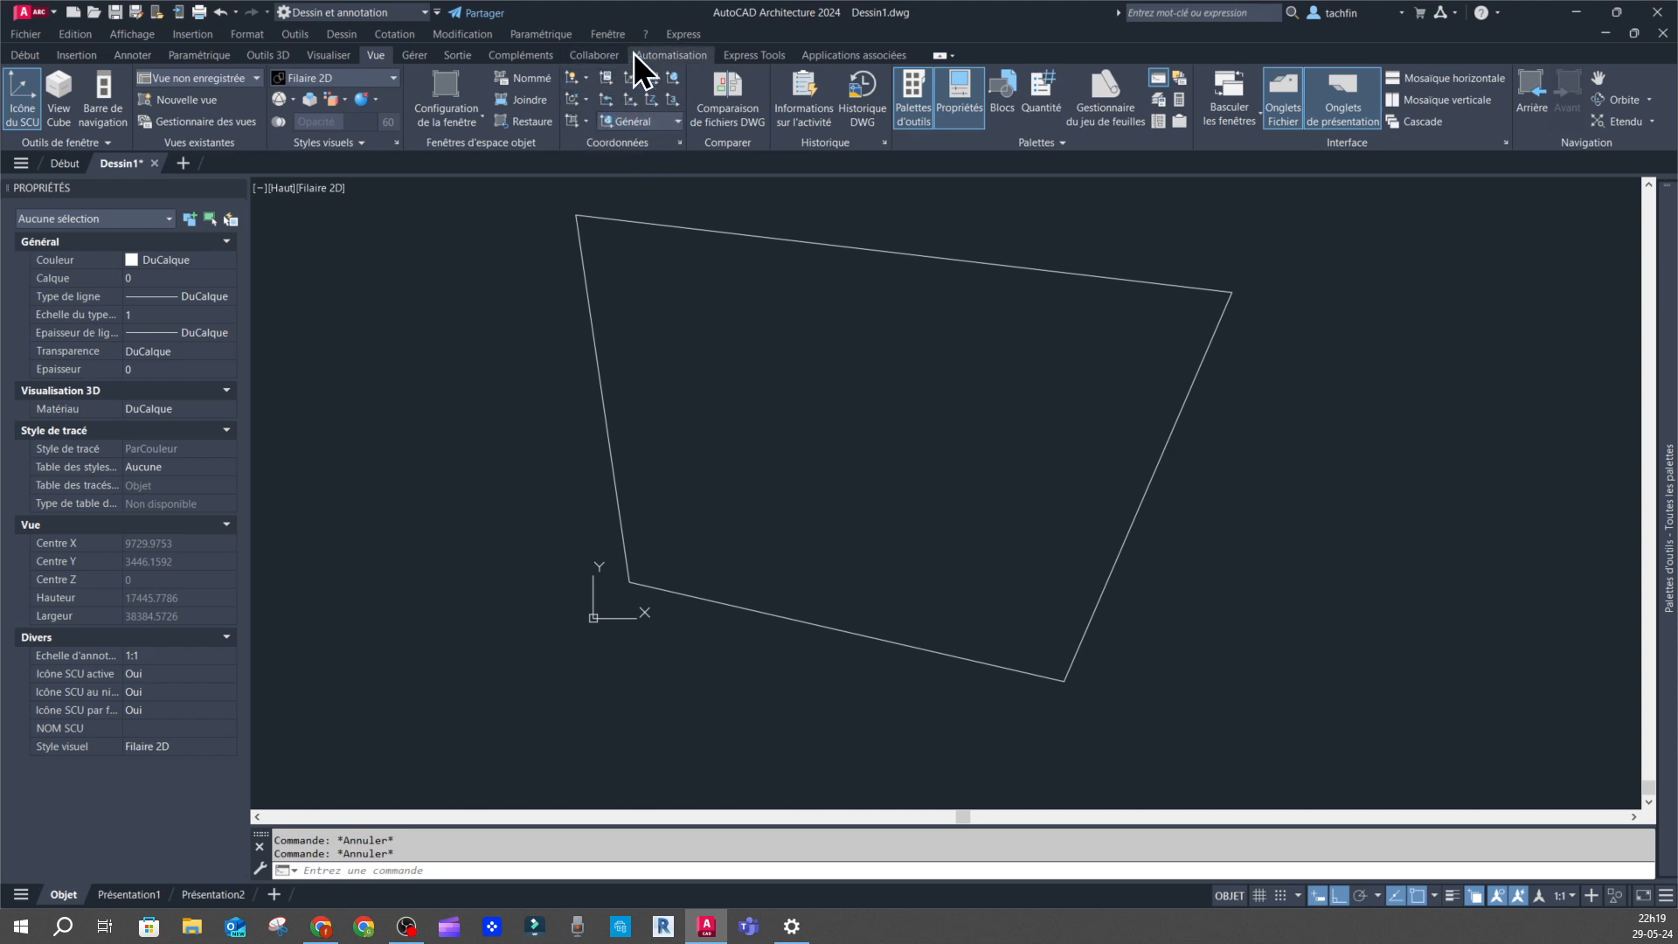
pyautogui.rightClick(379, 60)
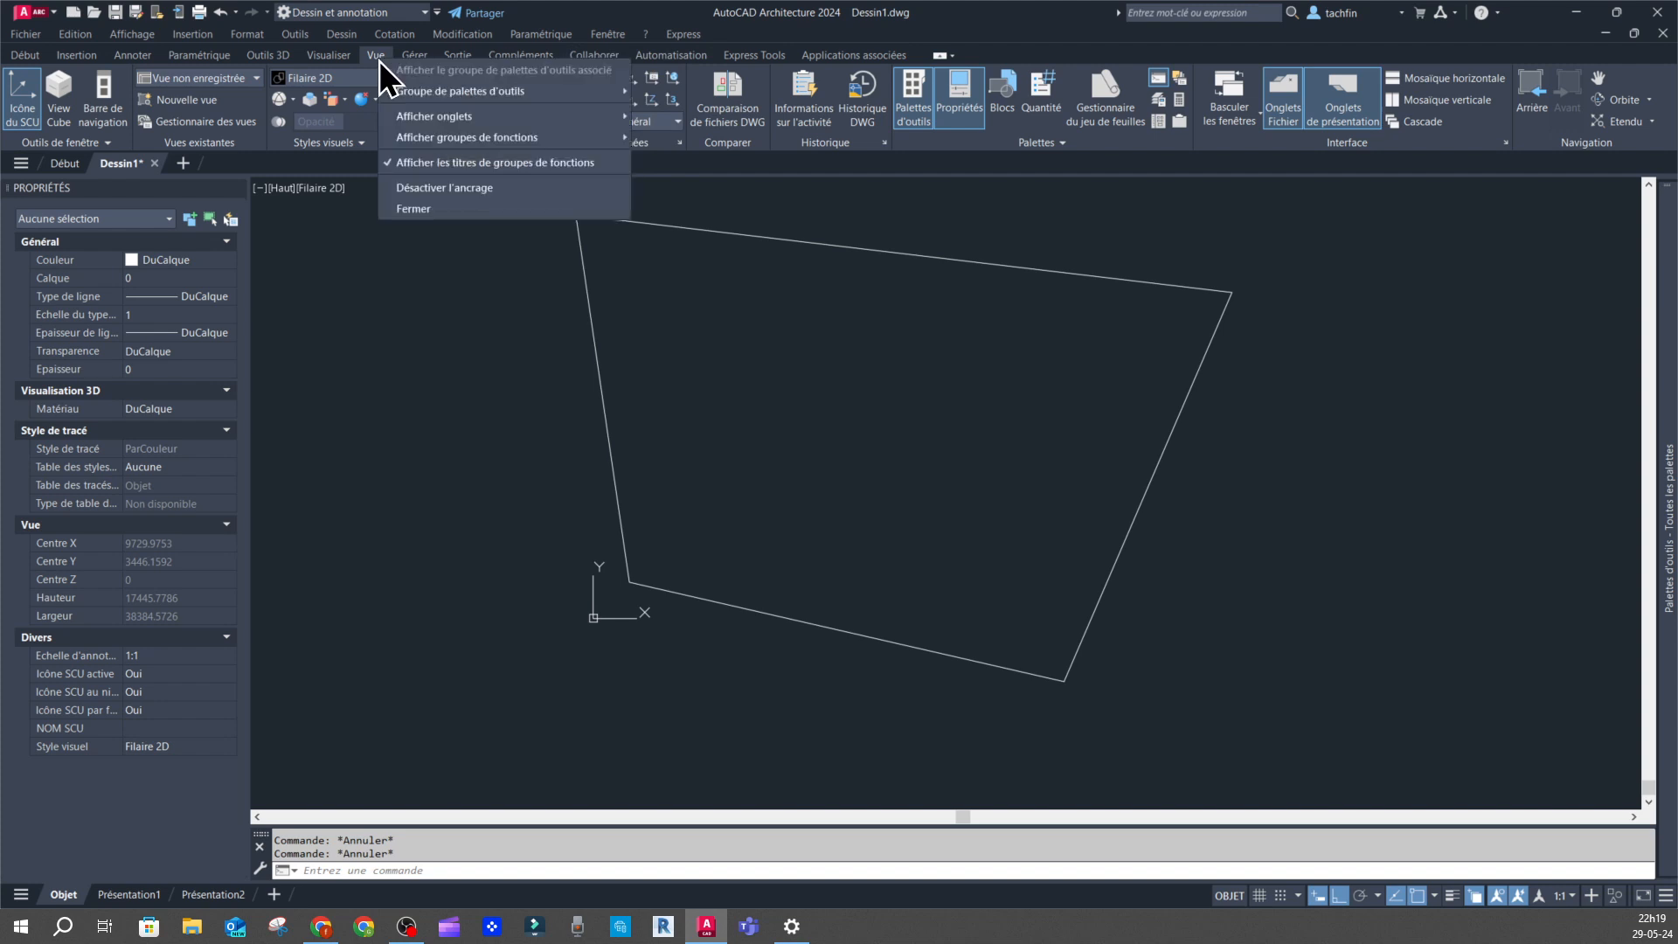
pyautogui.moveTo(429, 140)
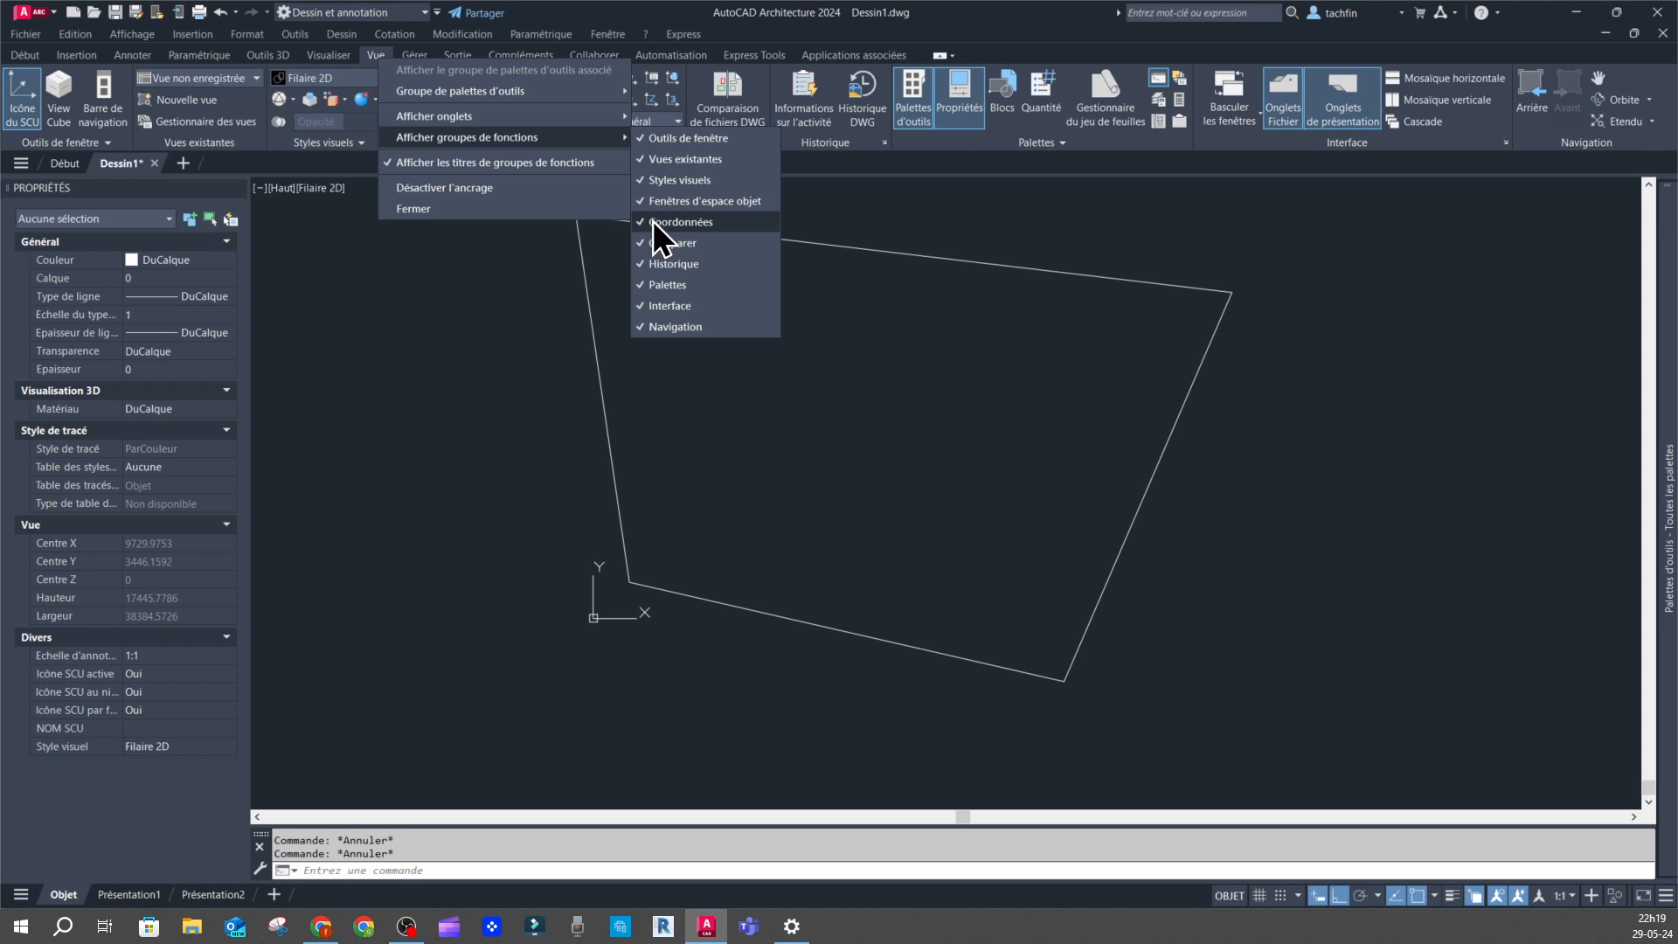
pyautogui.click(592, 632)
pyautogui.scroll(3, 594, 627)
pyautogui.scroll(-3, 594, 627)
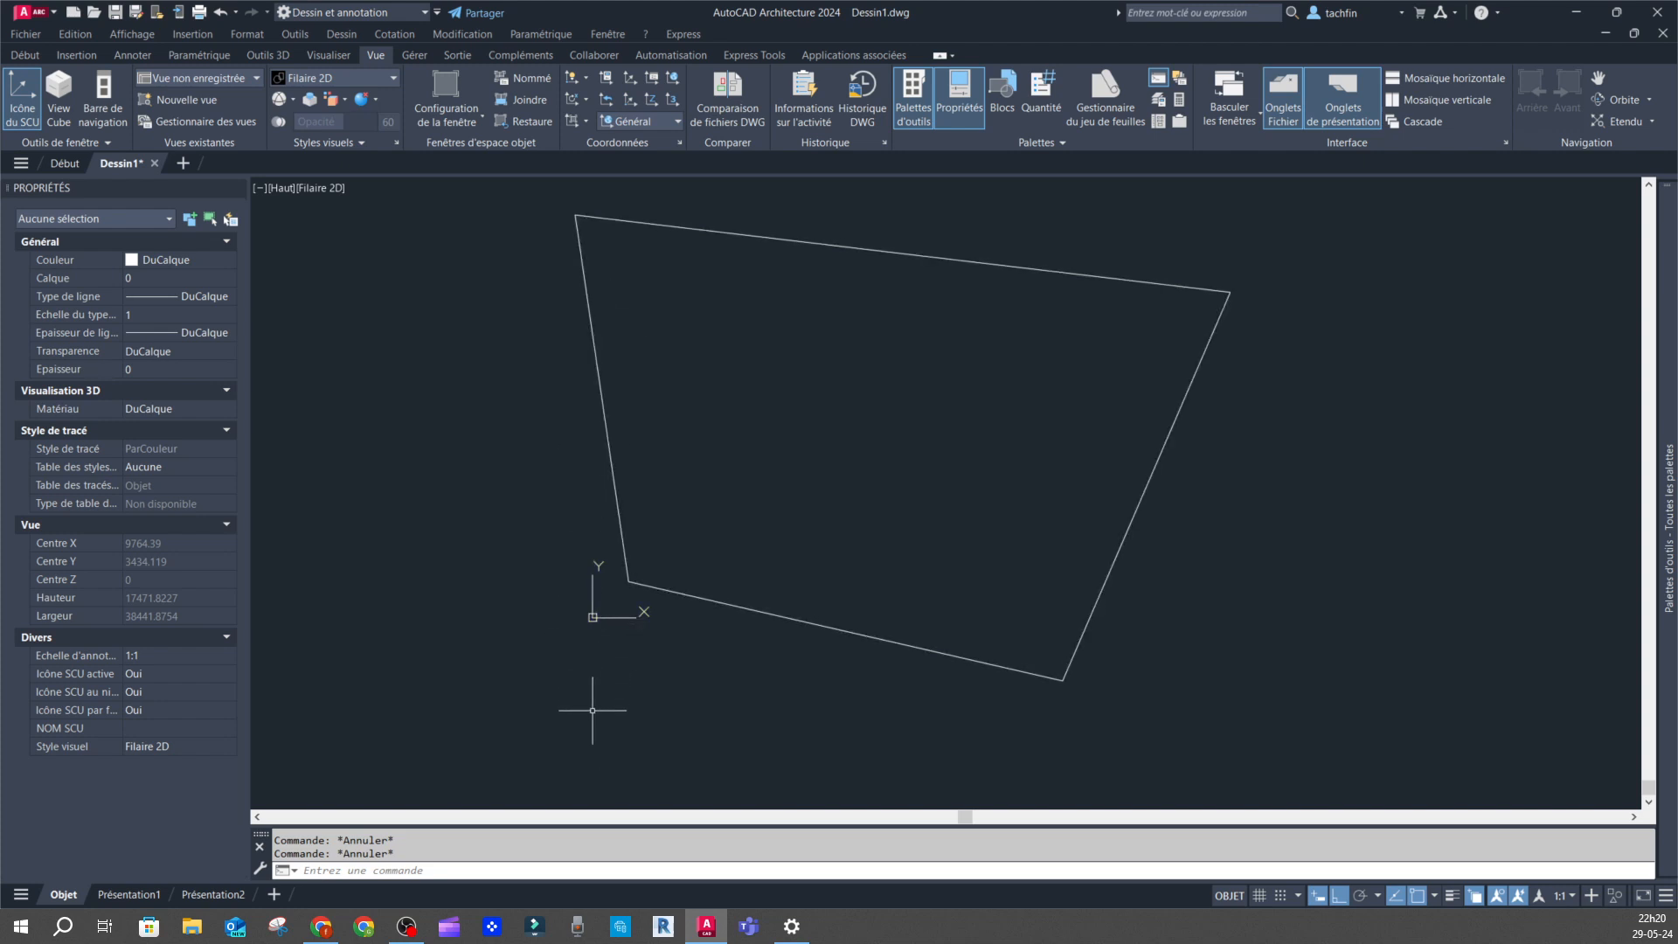
# Examine the polyline's corner vertices and its orientation relative to the UCS icon.
pyautogui.click(675, 122)
pyautogui.scroll(-4, 705, 521)
pyautogui.scroll(6, 686, 525)
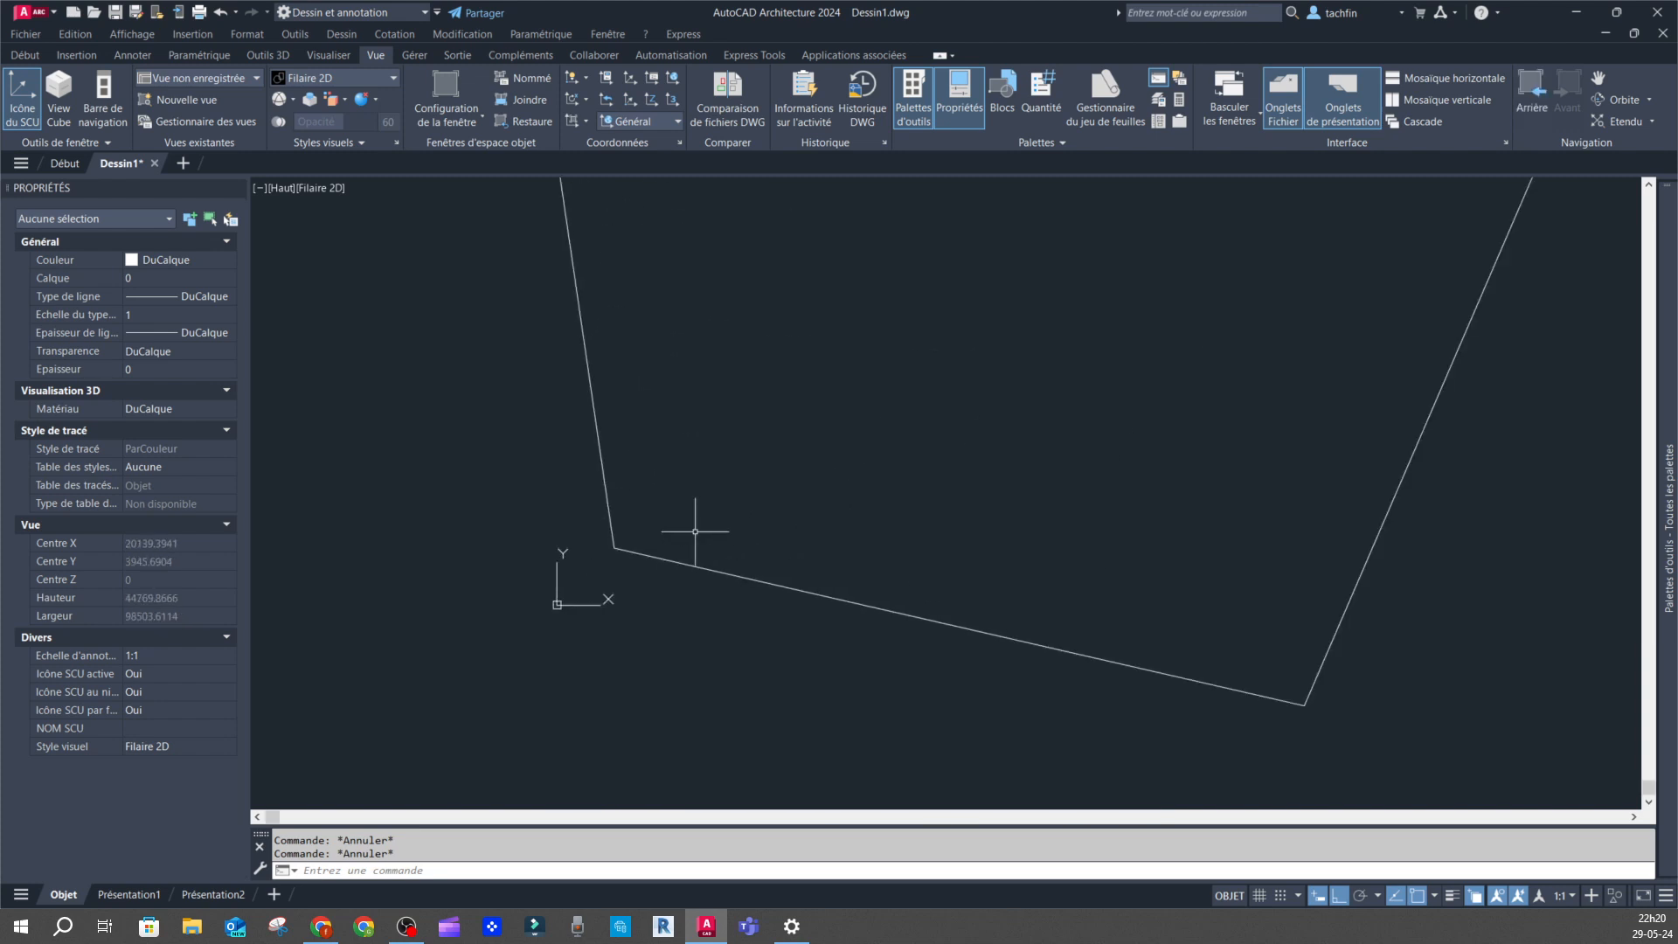
pyautogui.scroll(-4, 661, 604)
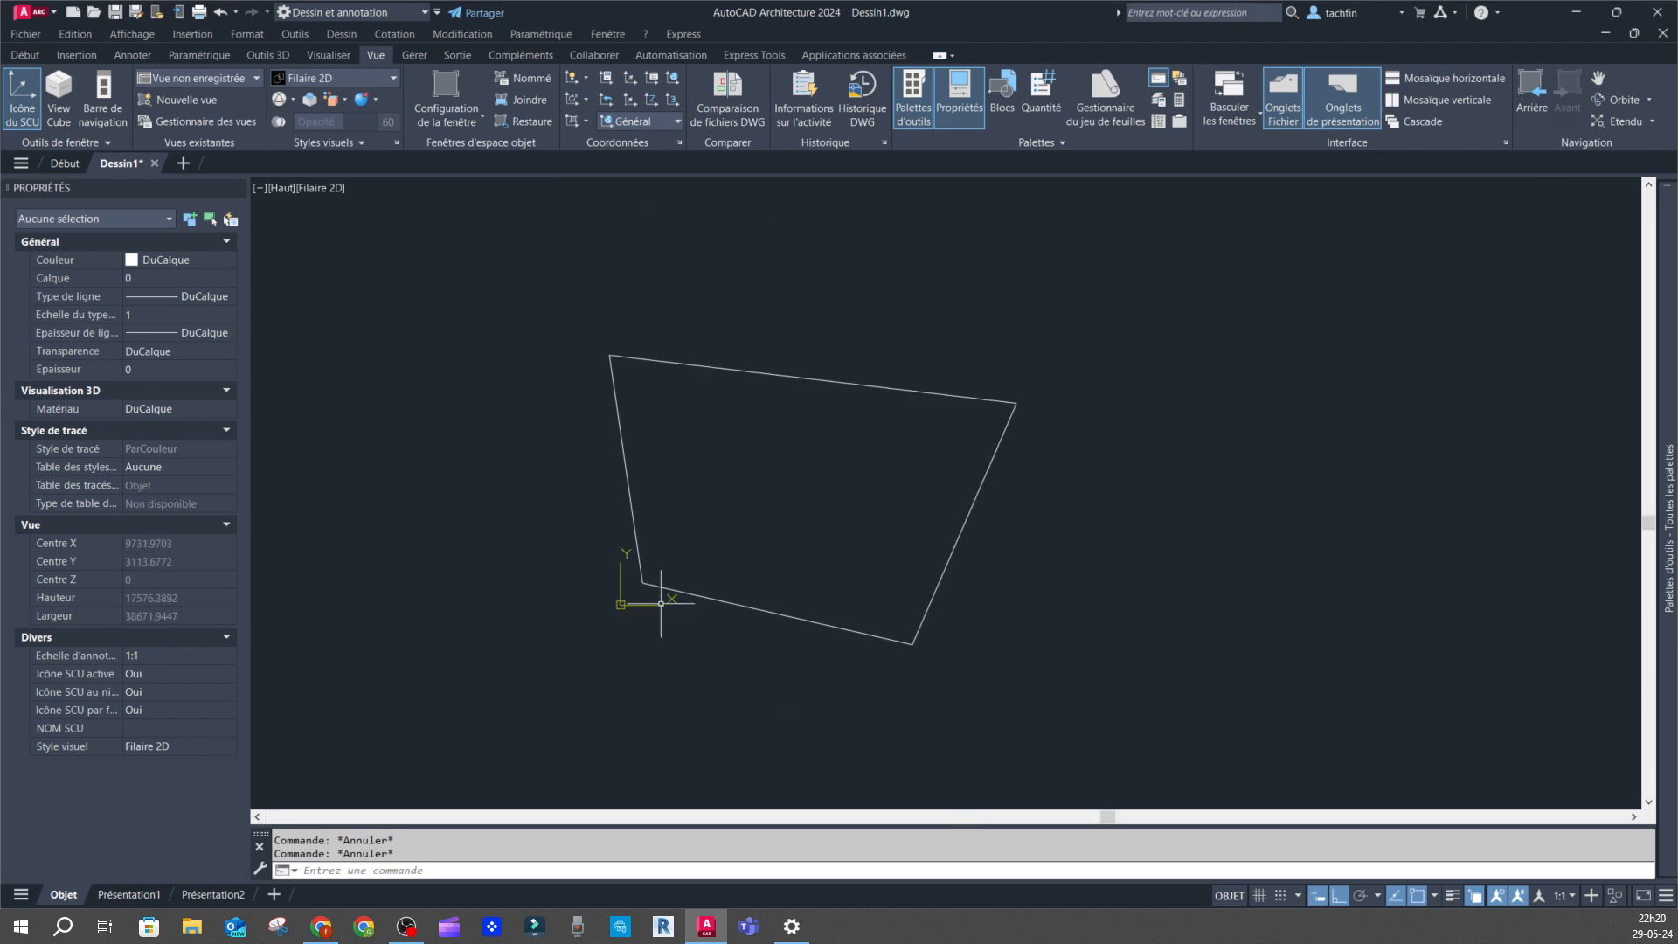
pyautogui.scroll(4, 603, 354)
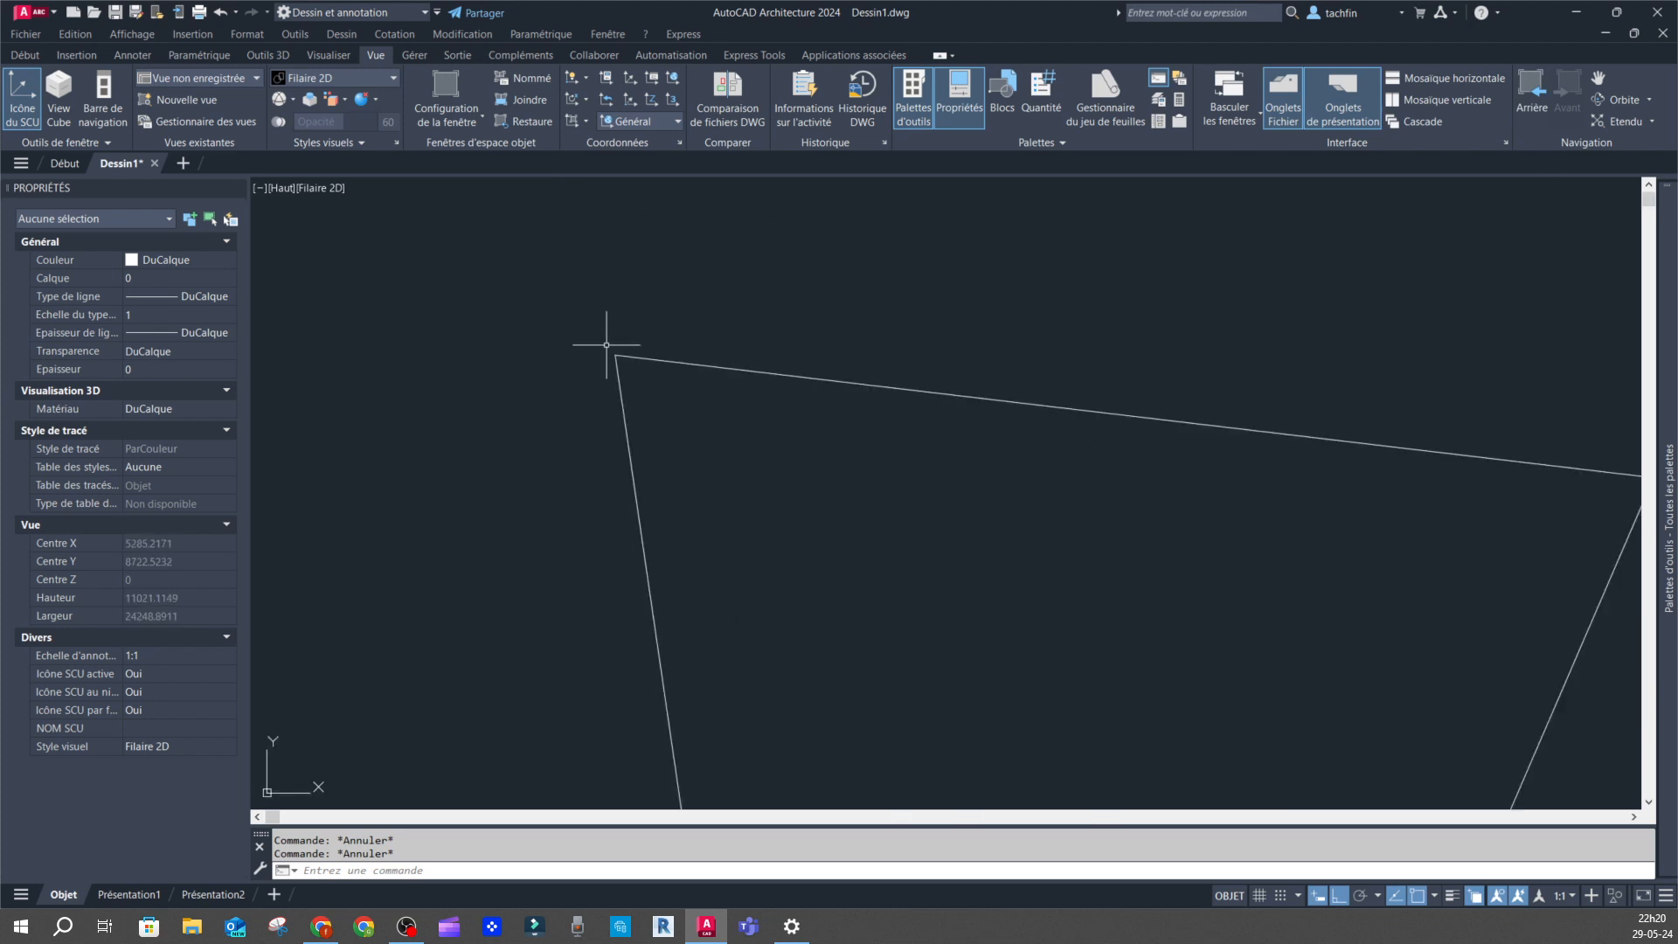
pyautogui.scroll(-2, 617, 322)
pyautogui.click(619, 348)
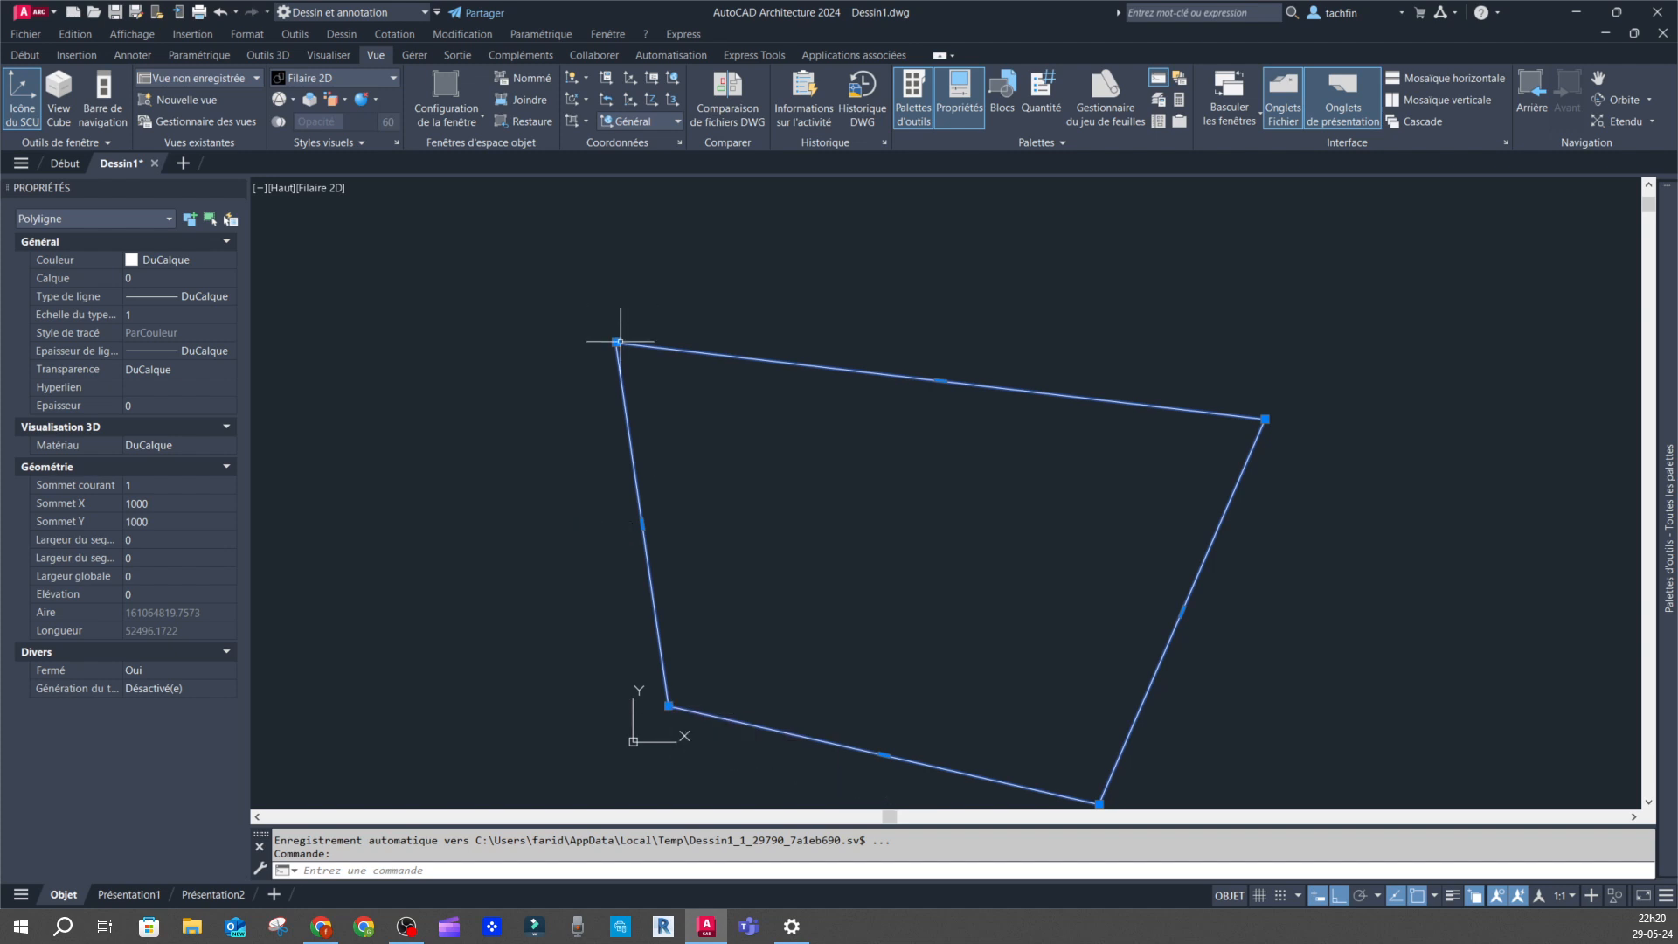
pyautogui.moveTo(617, 343)
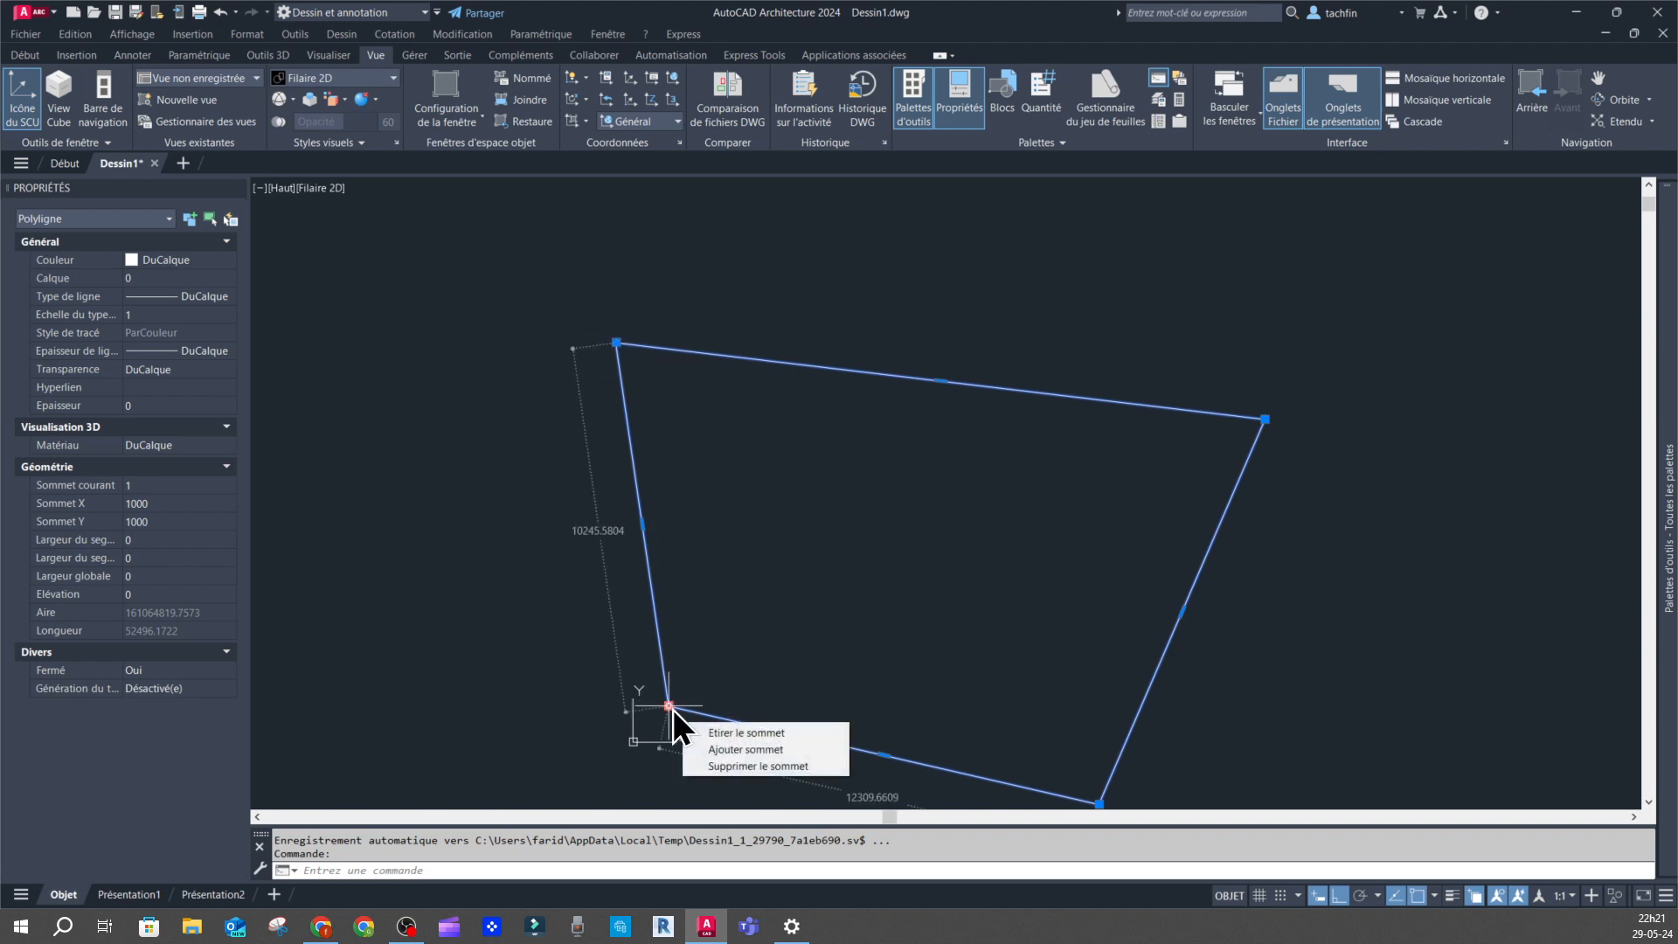
pyautogui.scroll(-3, 801, 323)
pyautogui.scroll(2, 842, 375)
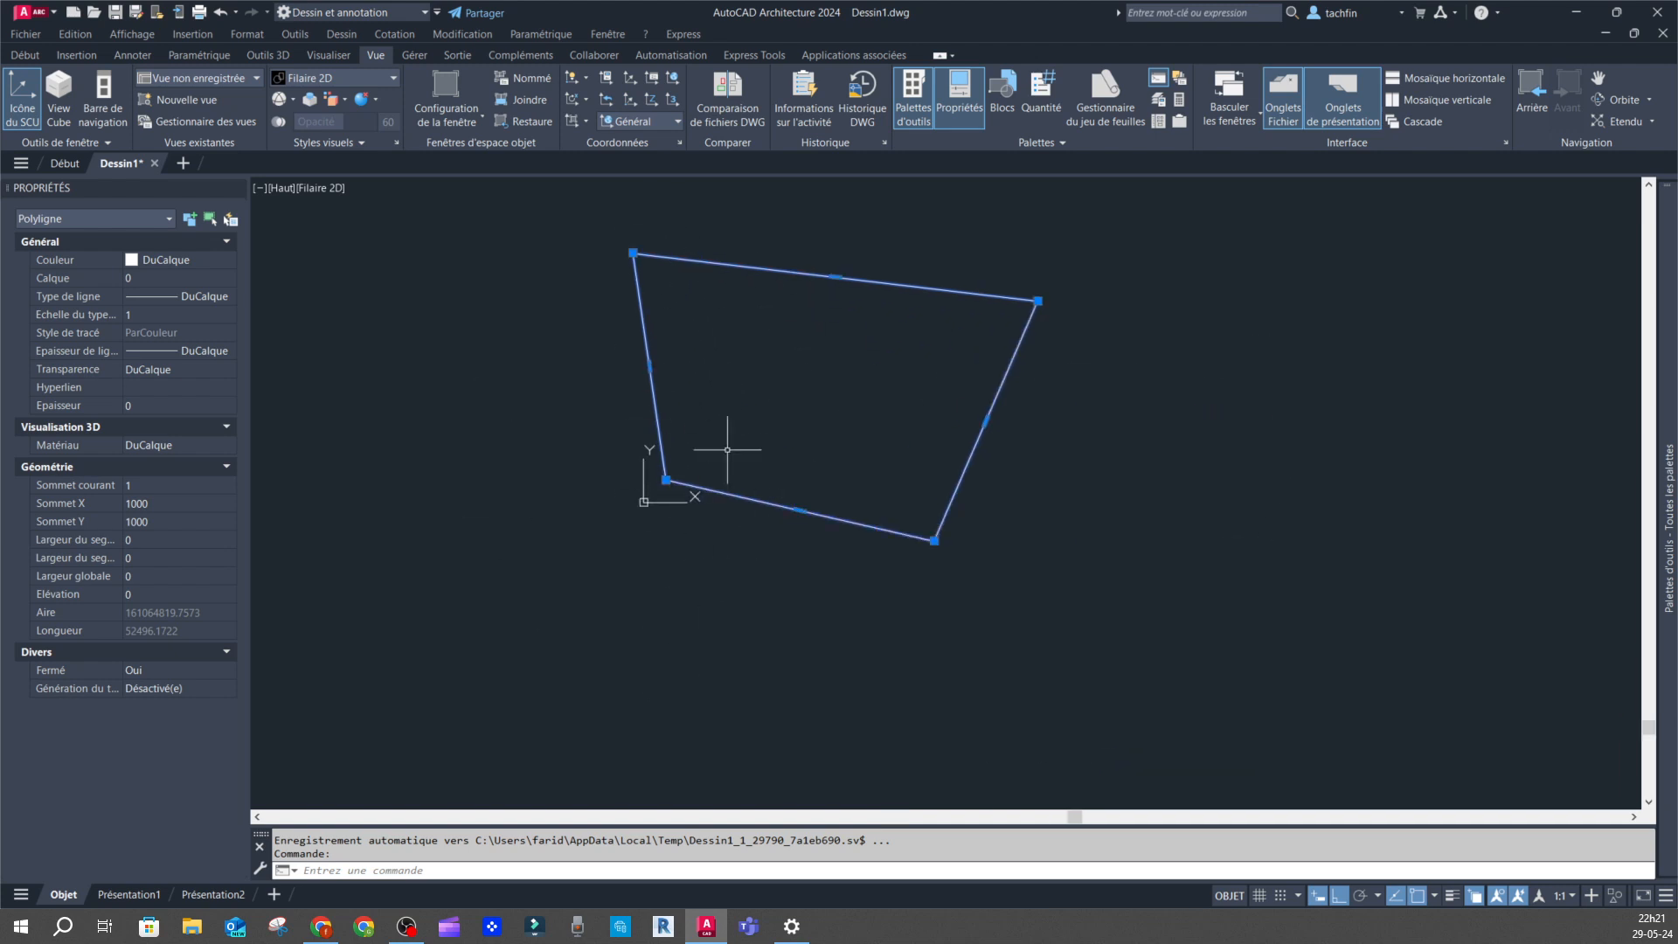
pyautogui.press('Escape')
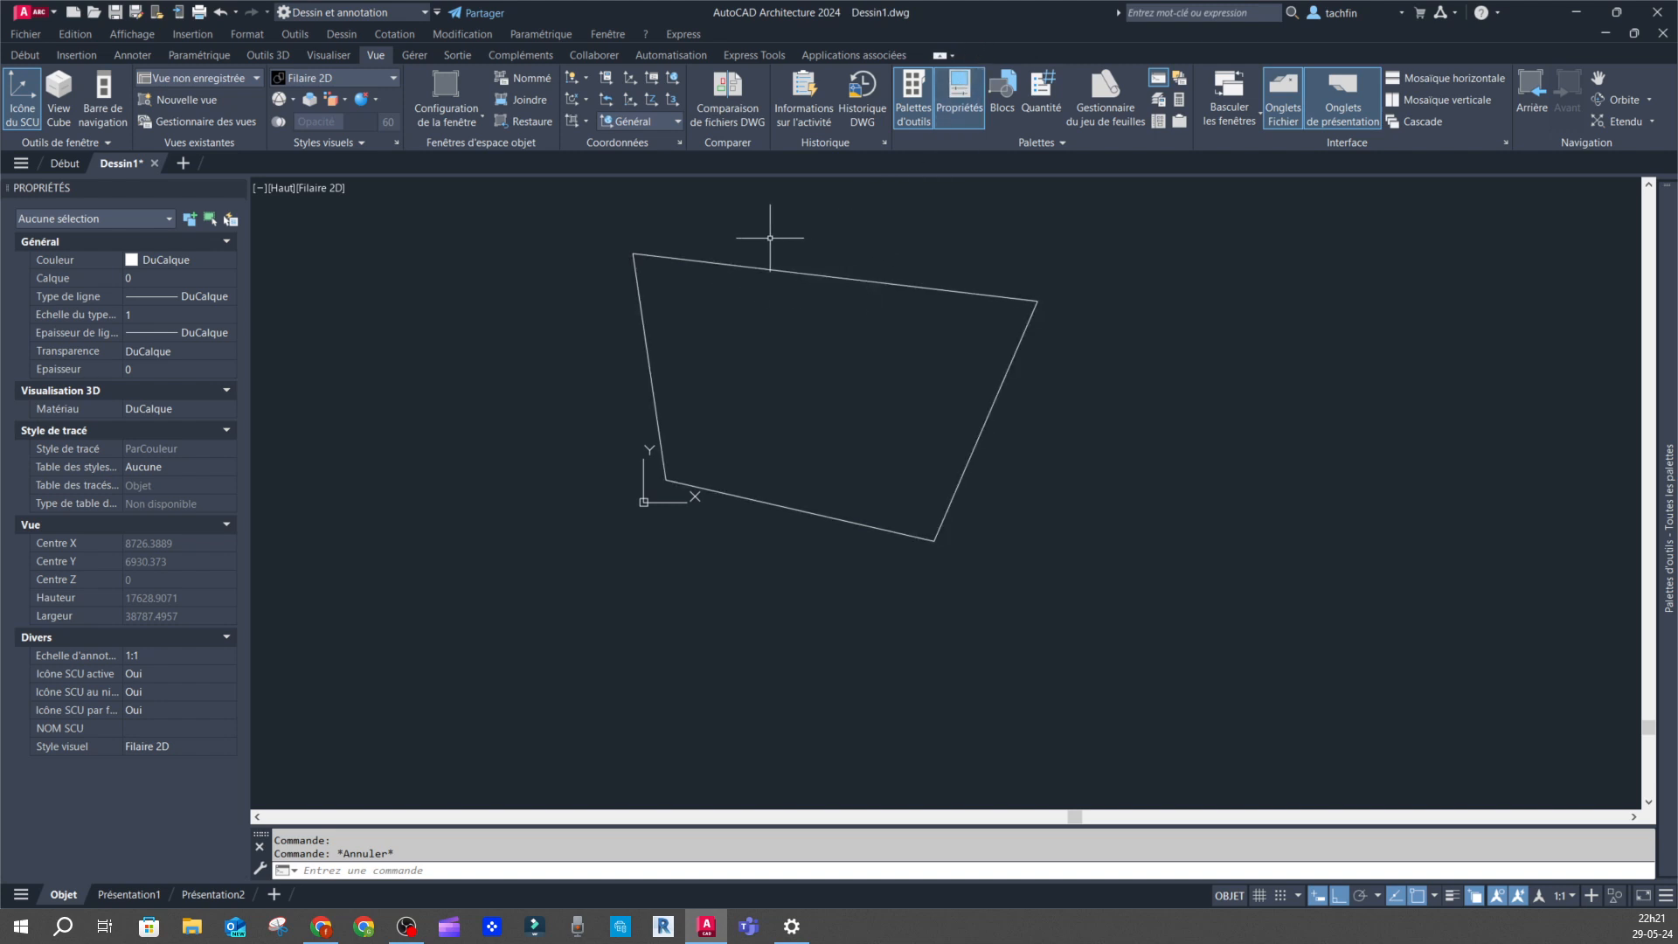
# Rotate the polyline about its lower-left vertex with the Référence option, making its lower edge horizontal, and undo the rotation.
pyautogui.click(660, 257)
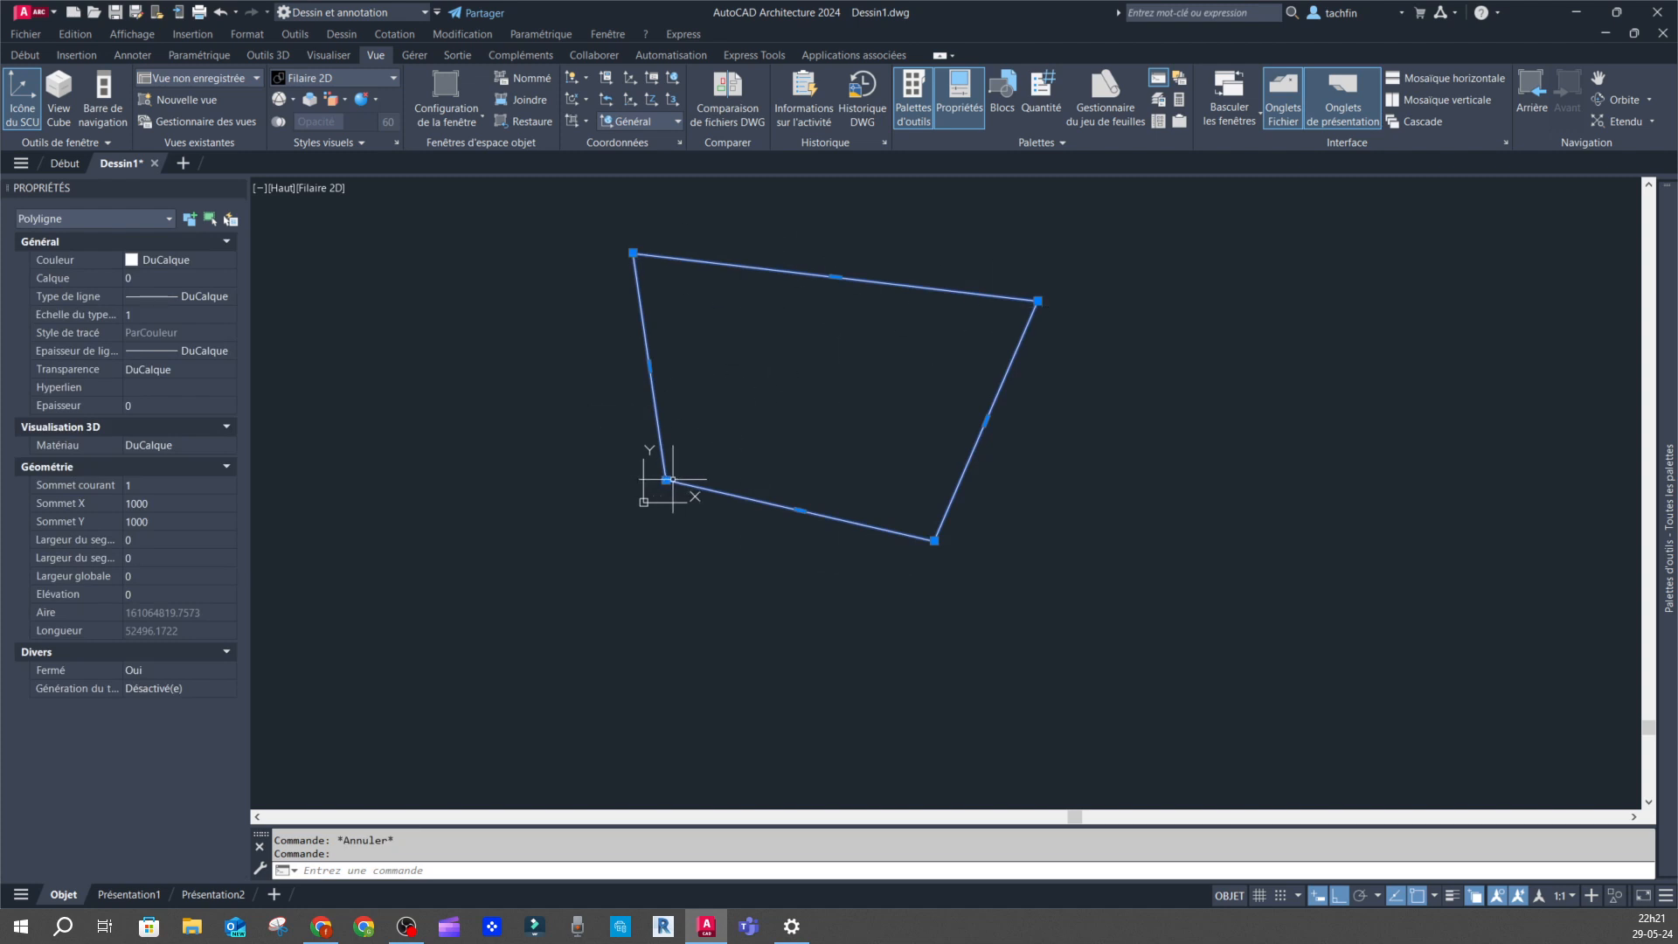
pyautogui.write('r')
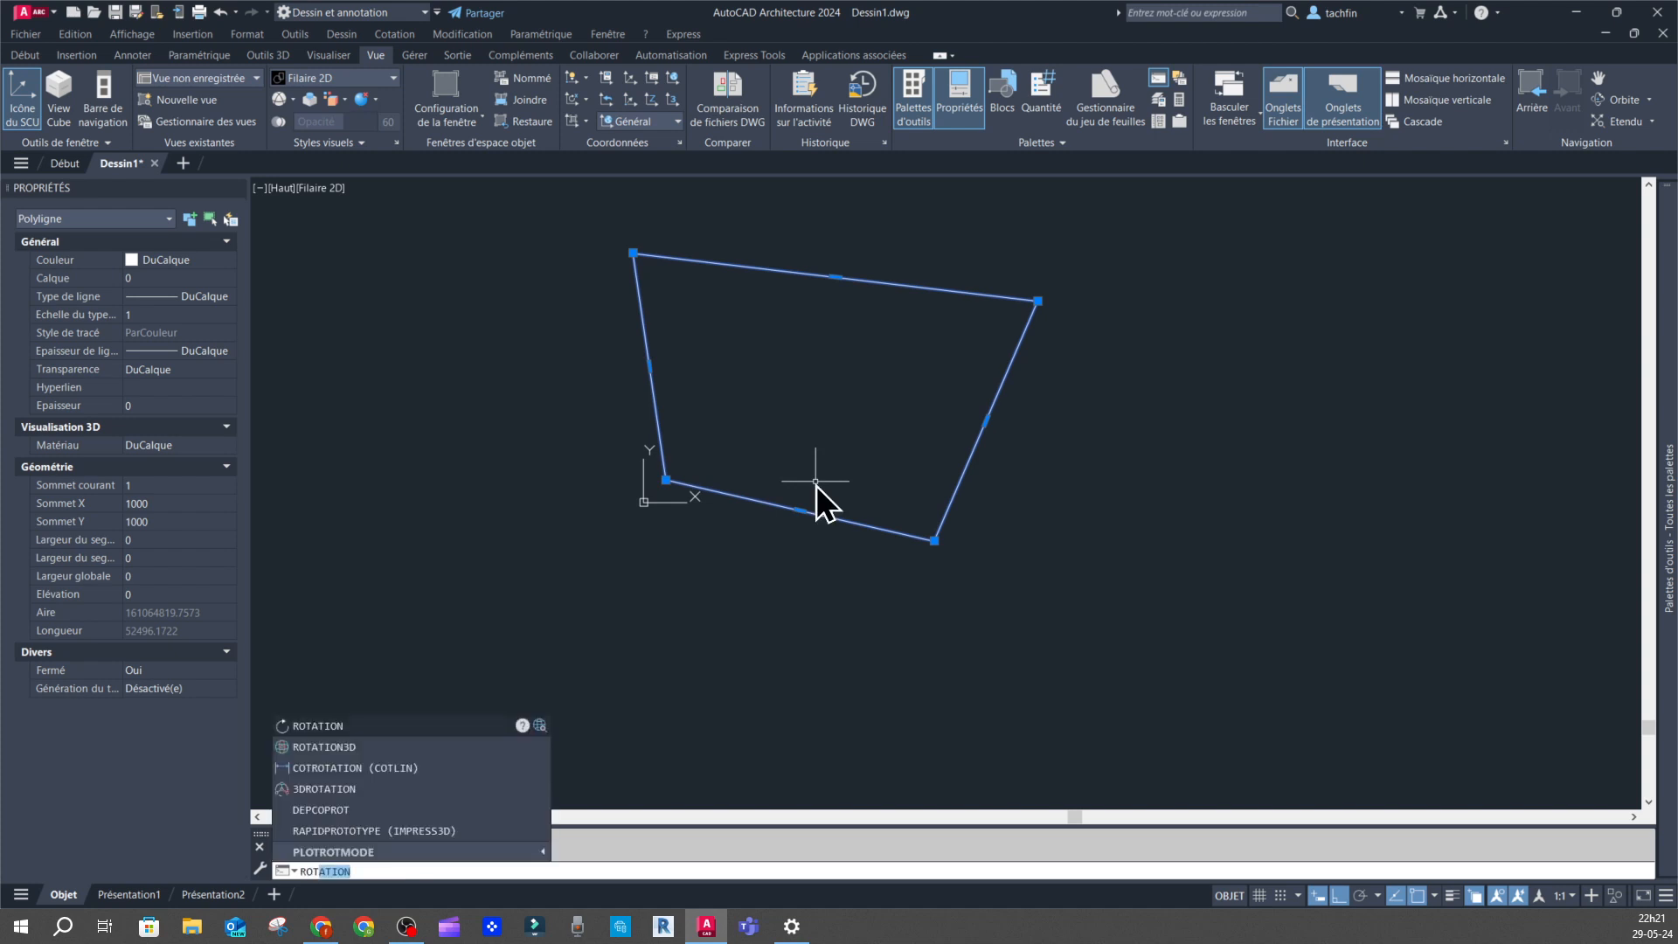
pyautogui.press('Return')
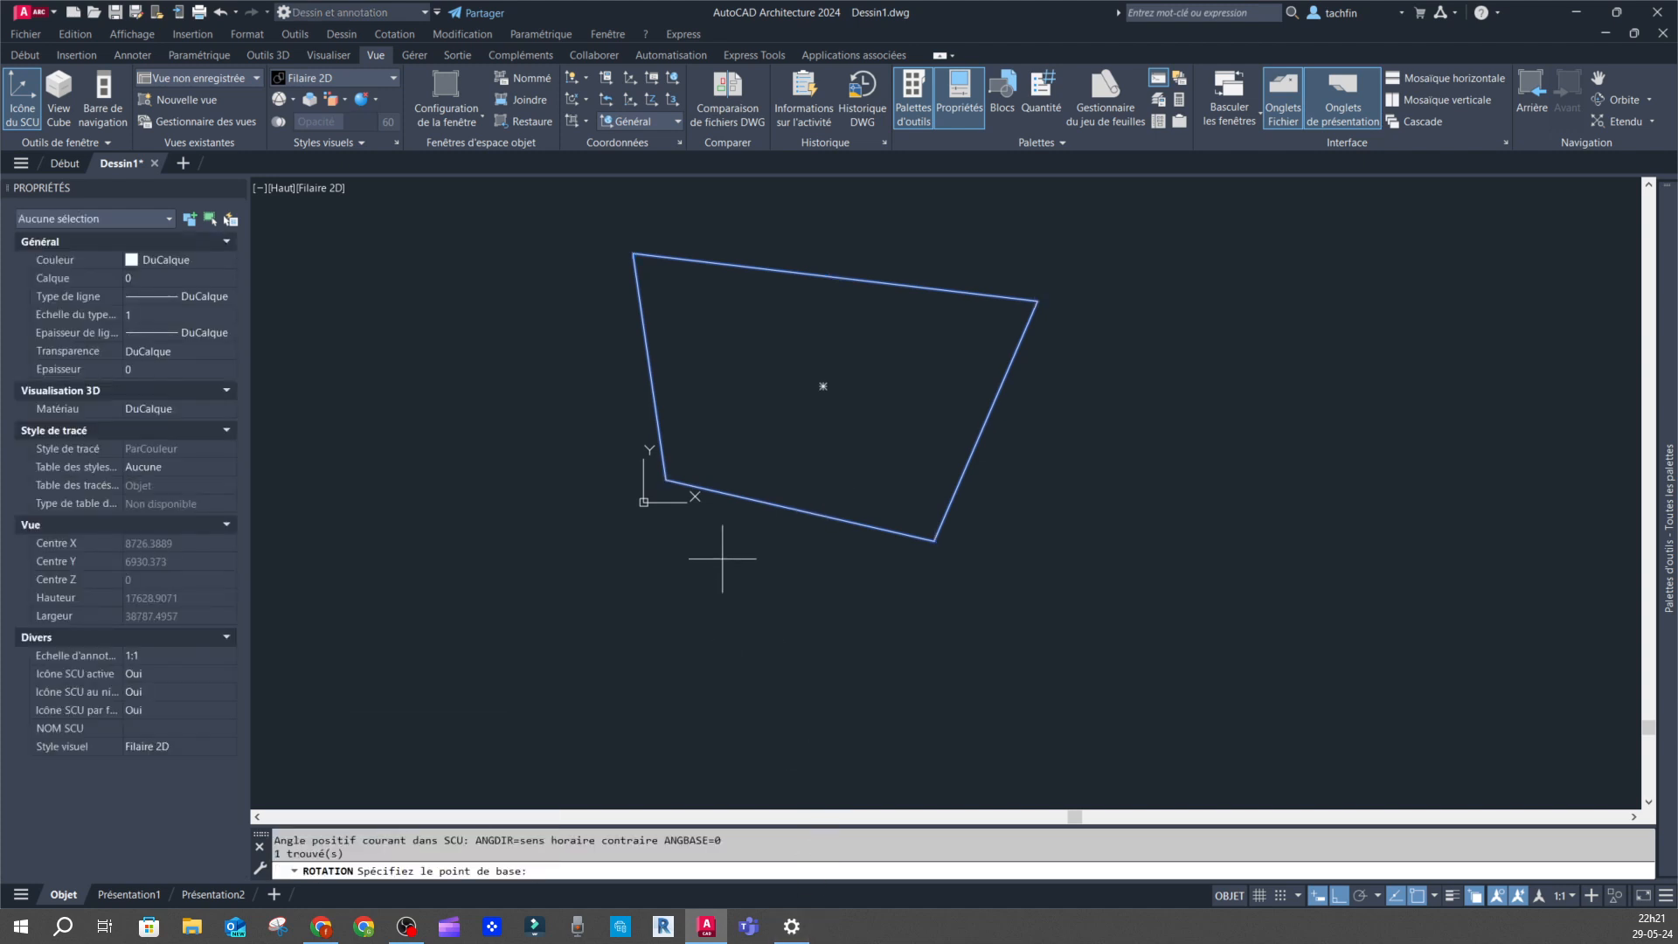
pyautogui.click(666, 480)
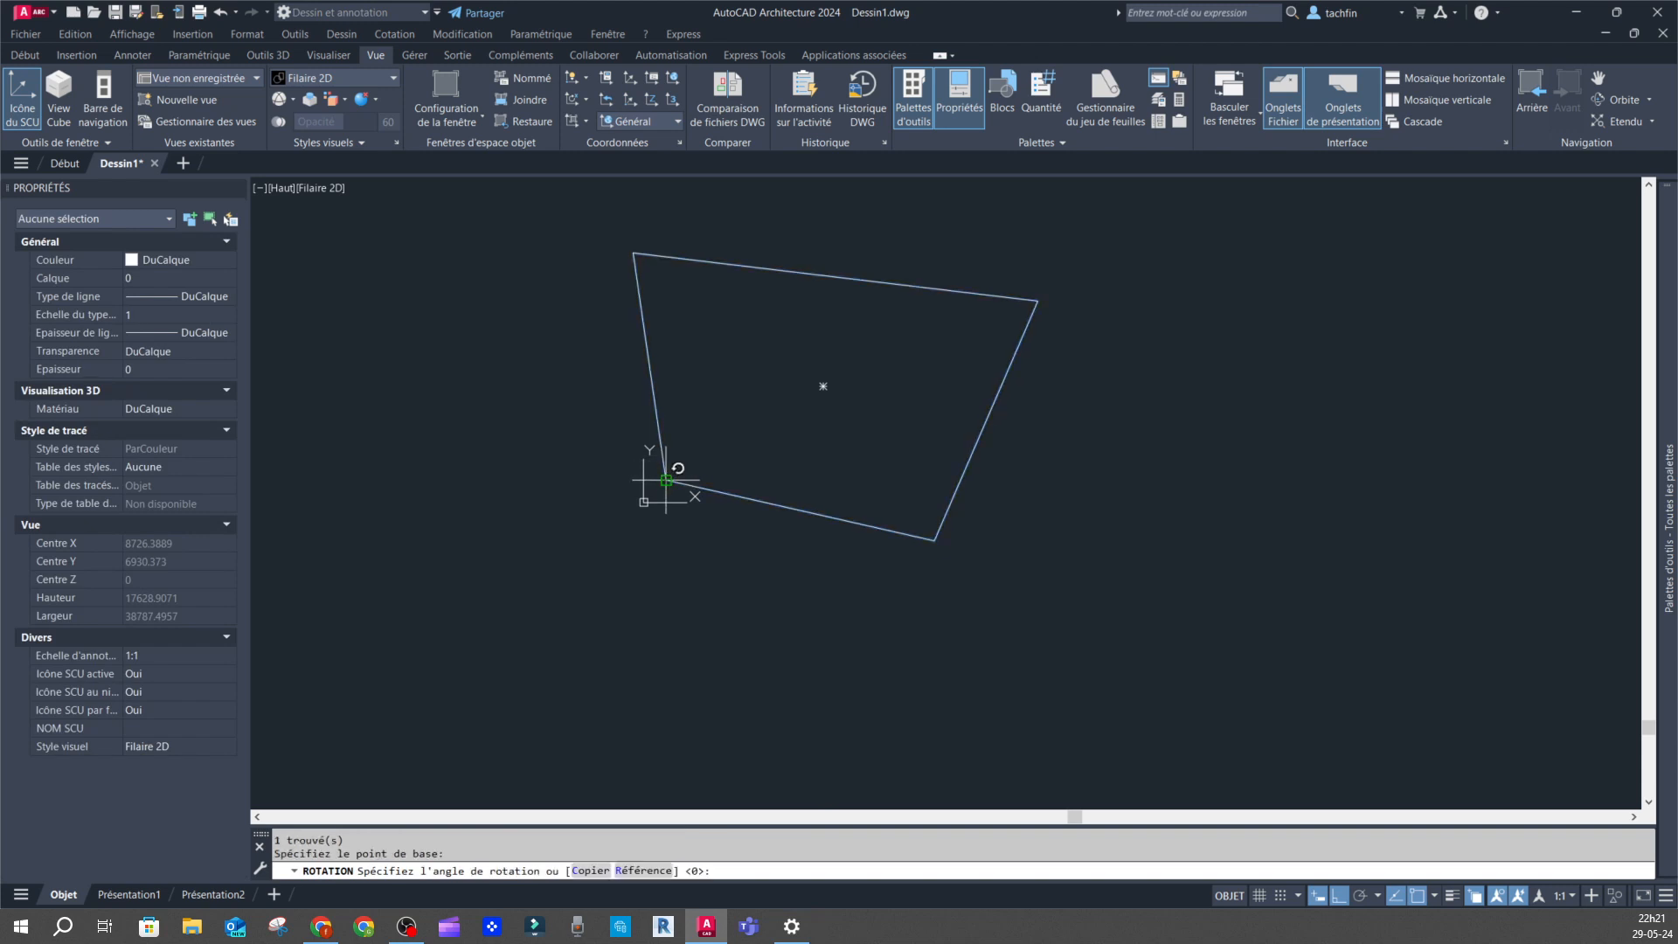
pyautogui.click(641, 874)
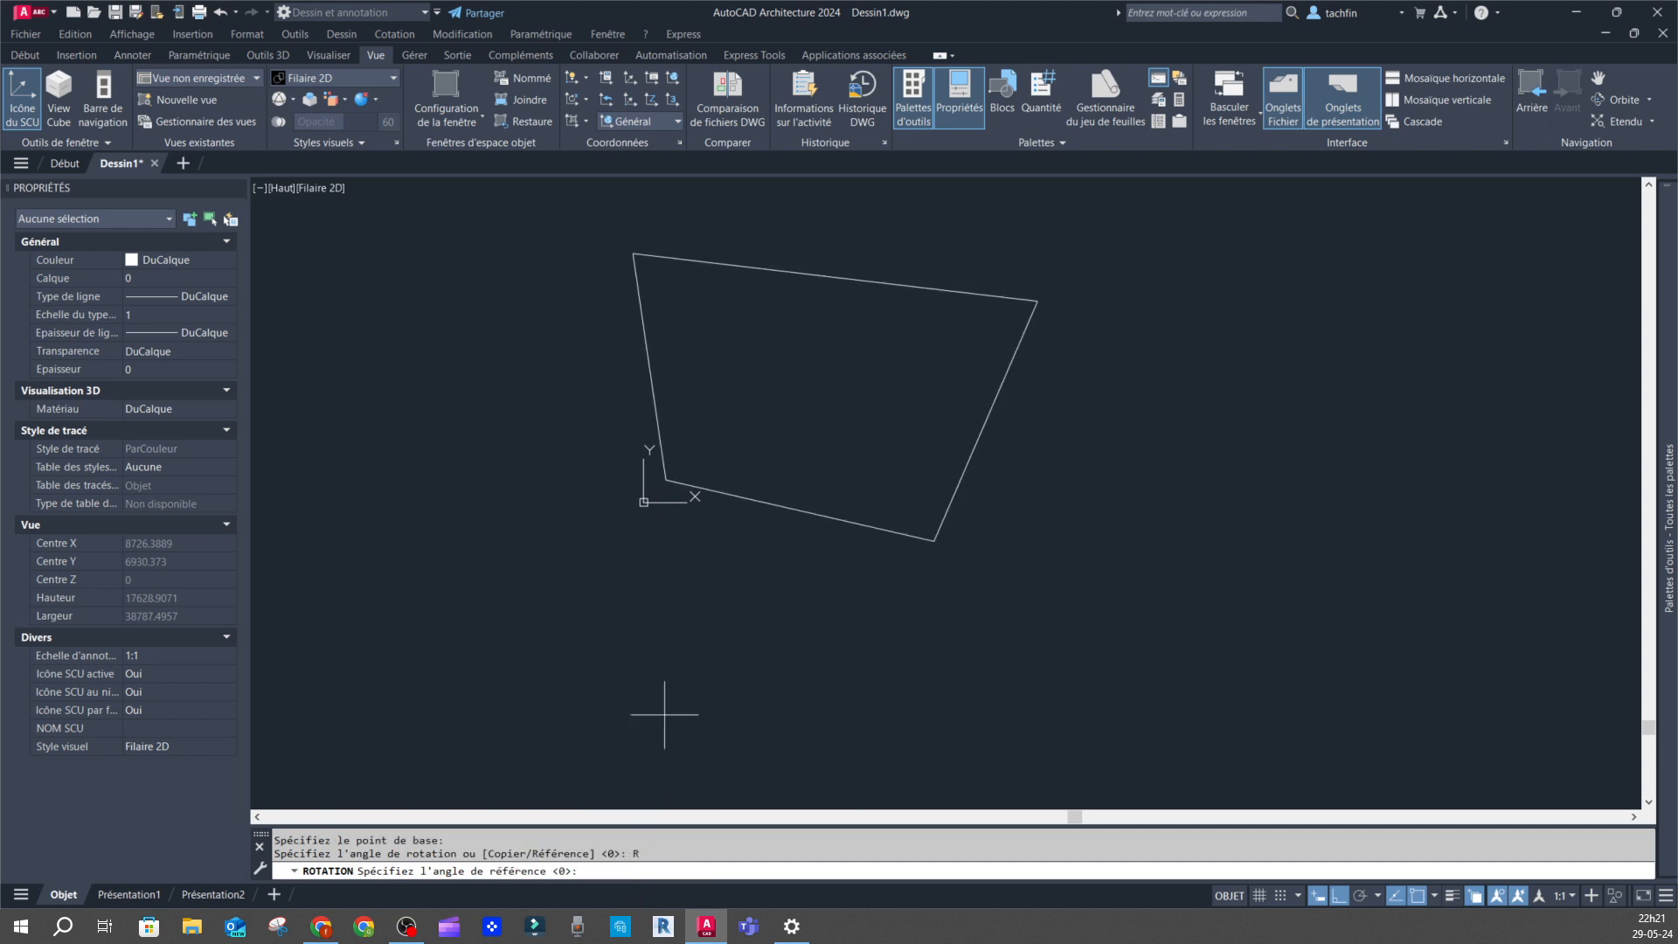
pyautogui.click(666, 480)
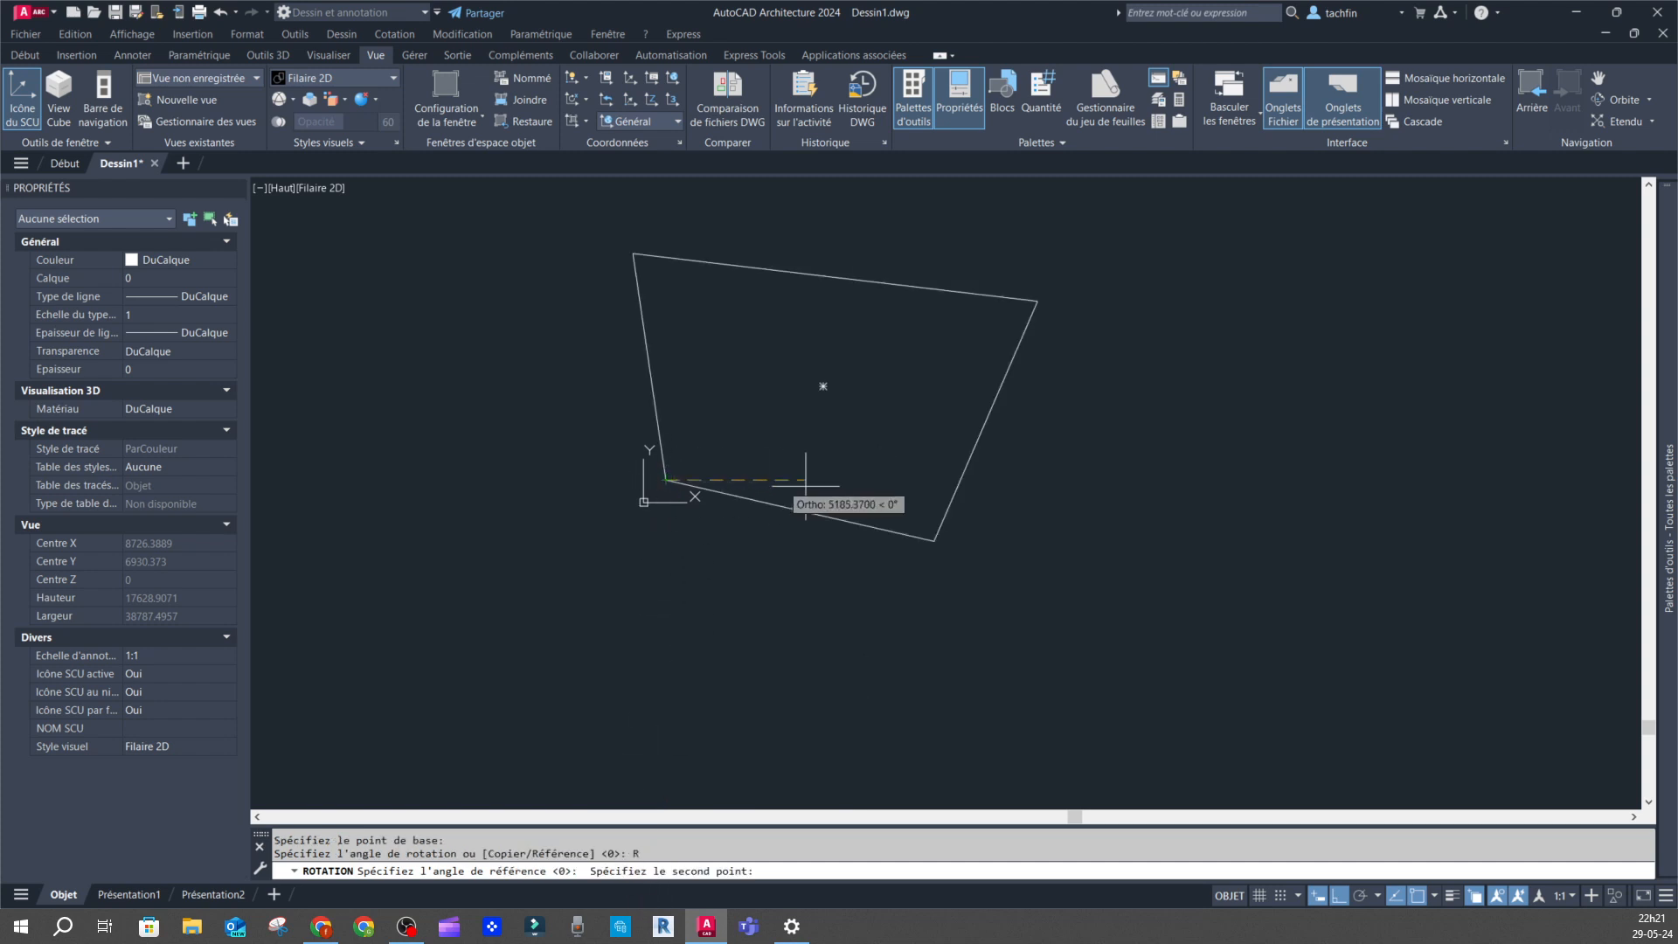
pyautogui.click(934, 539)
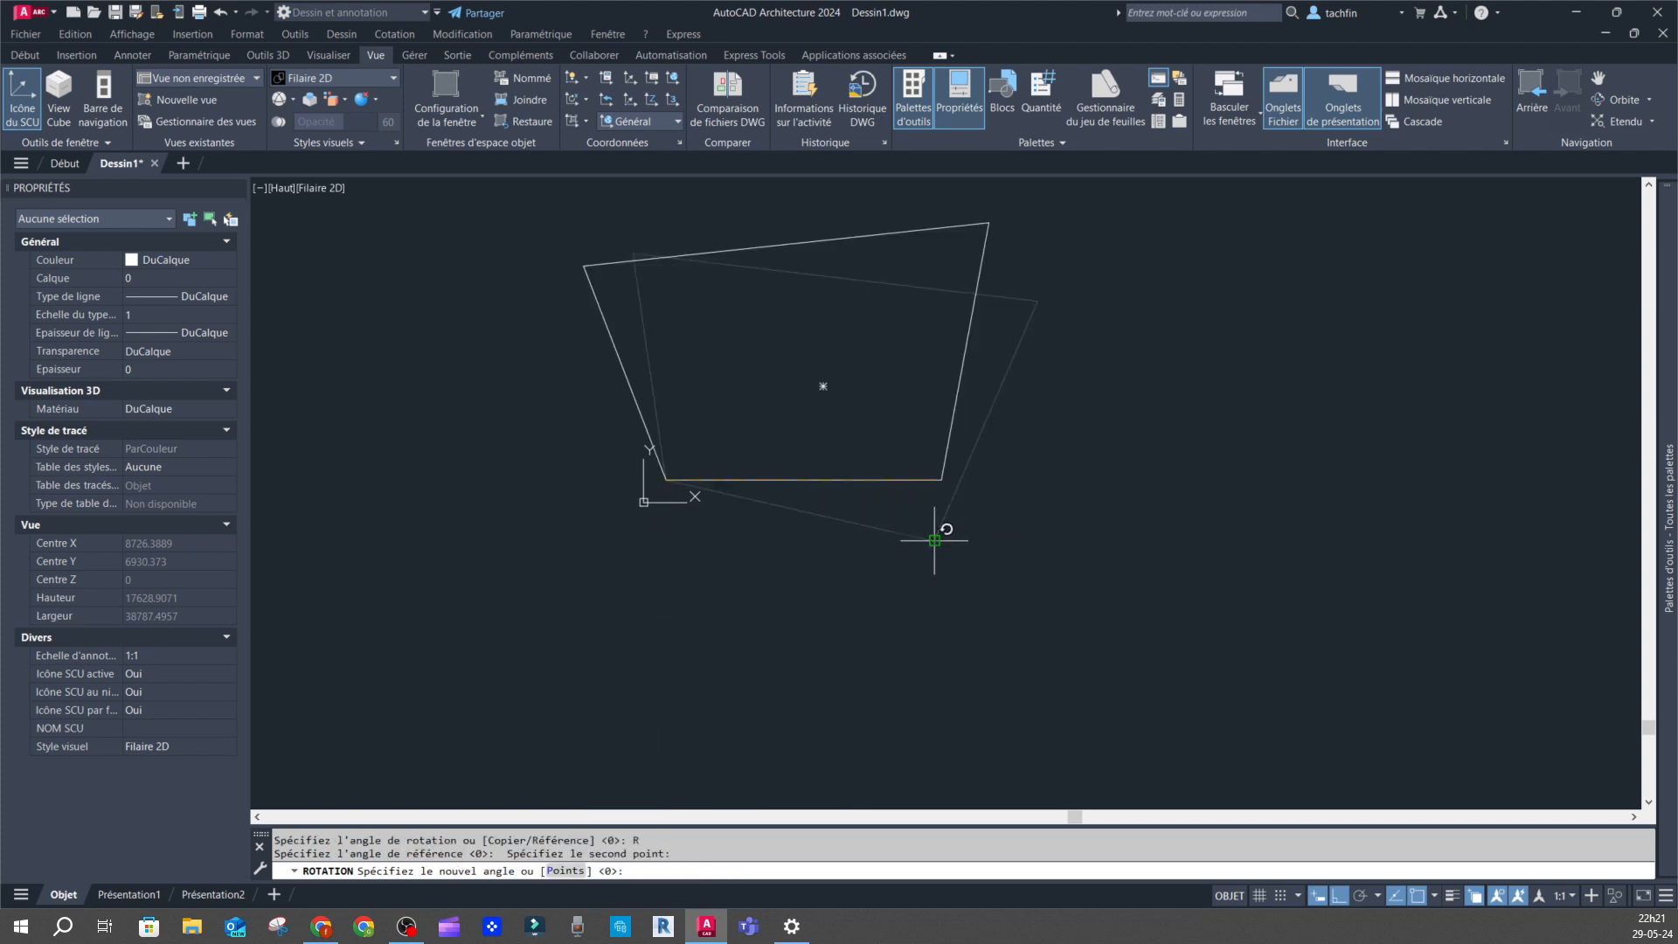
pyautogui.click(1224, 473)
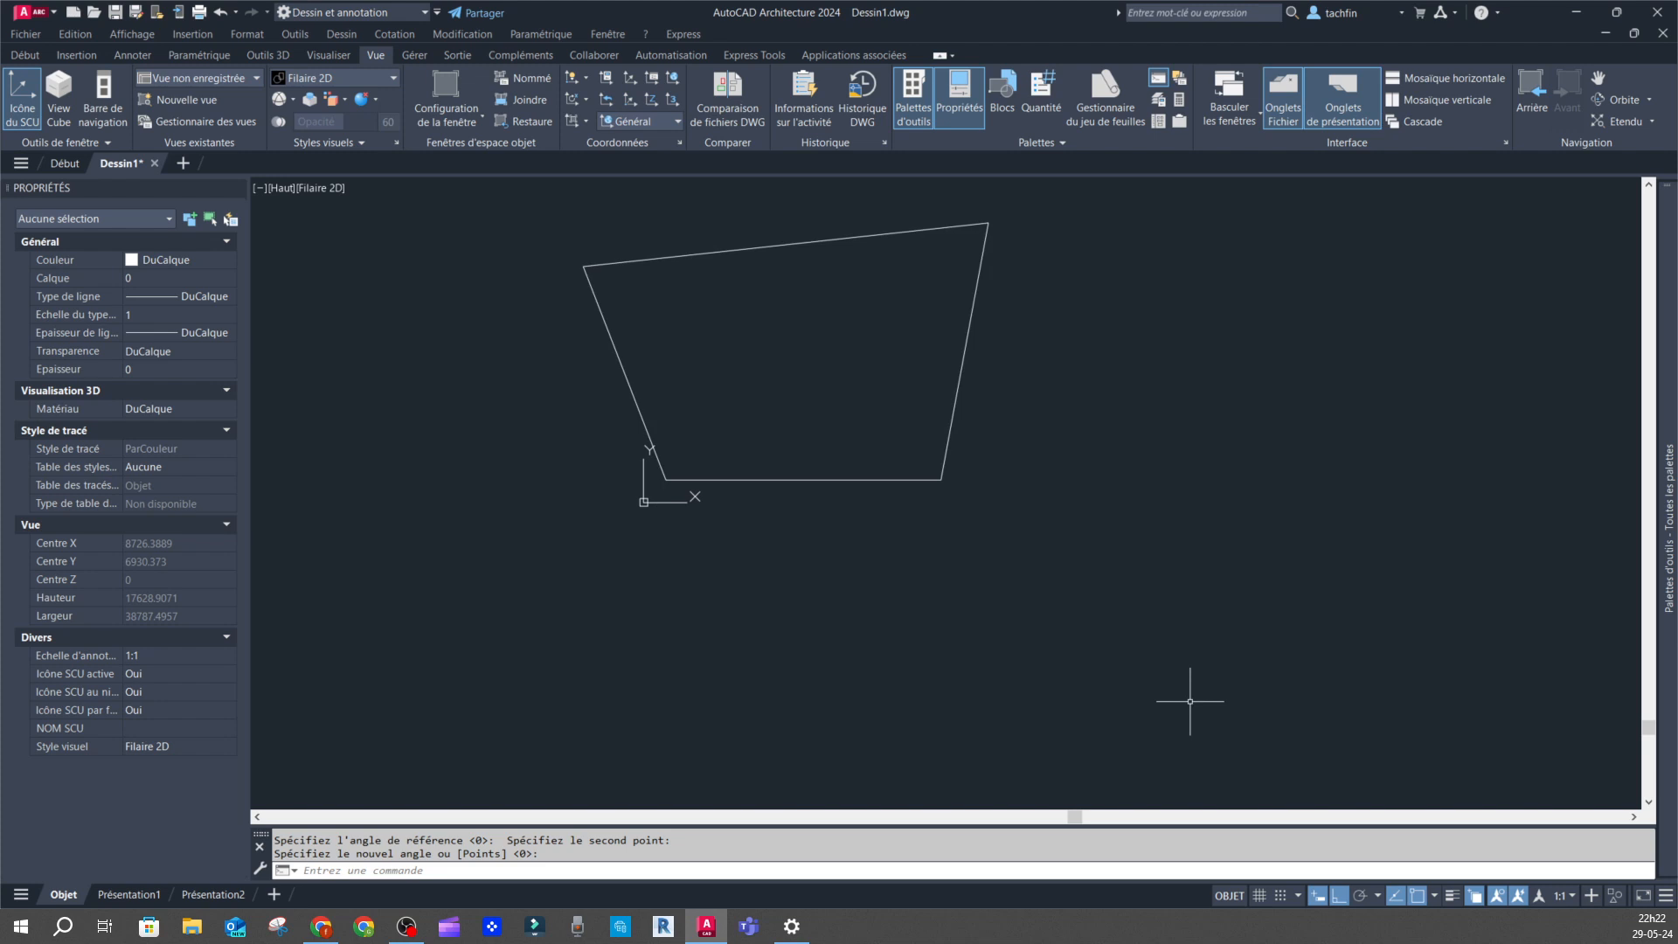
pyautogui.hotkey('ctrl', 'z')
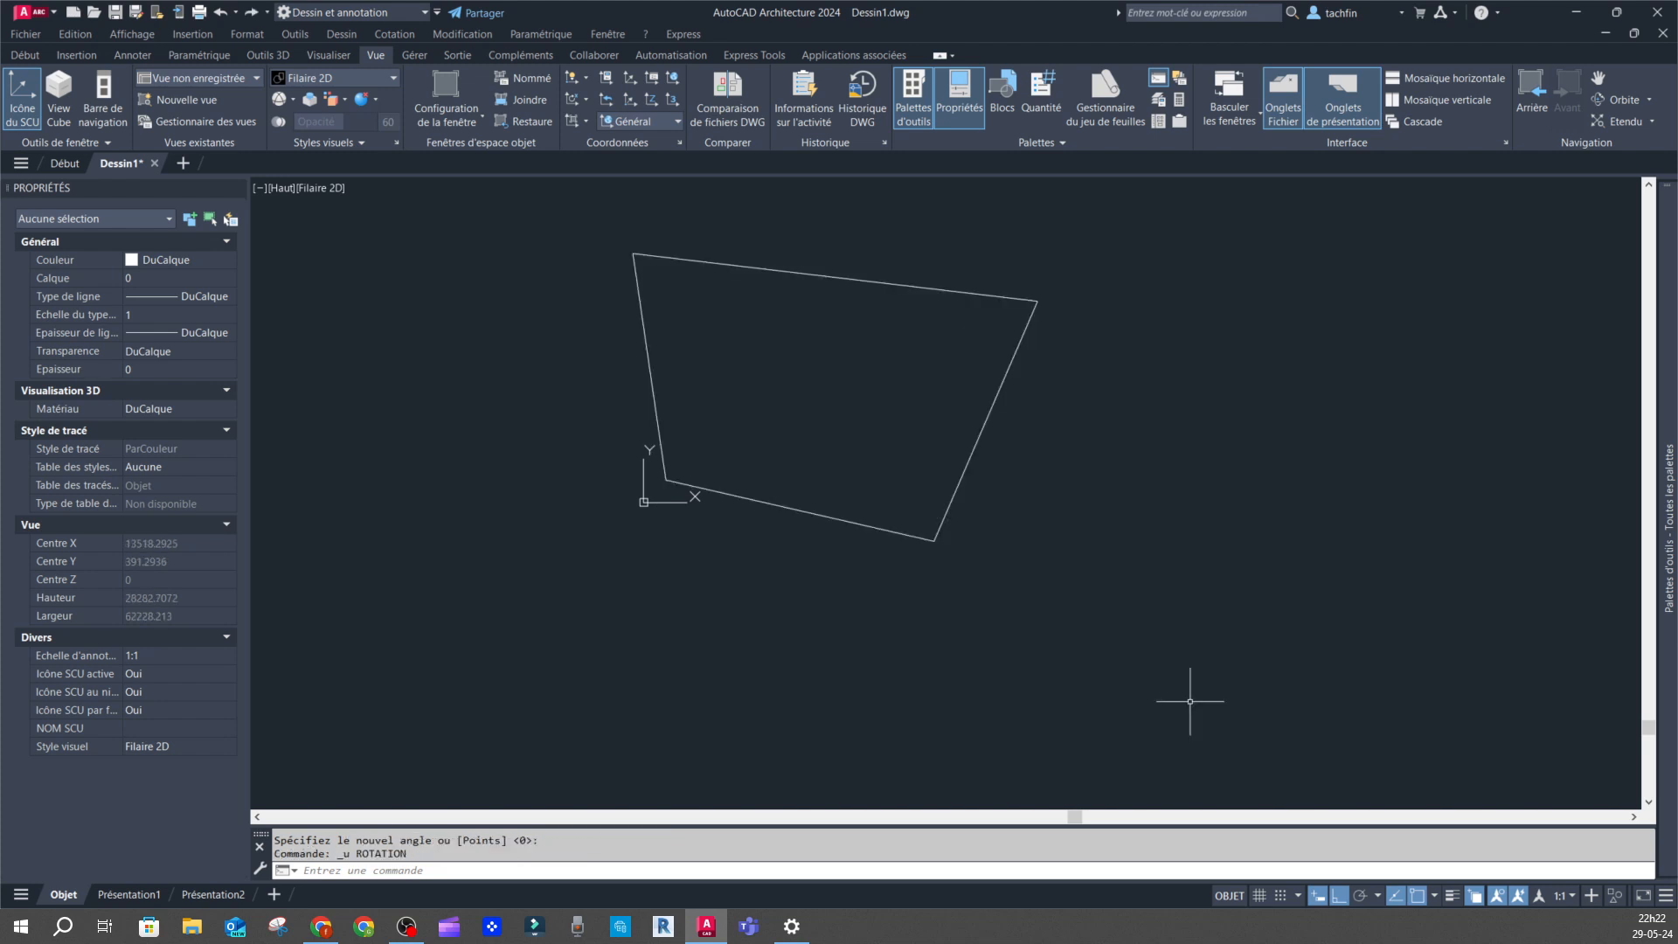
# Draw a horizontal line from the polyline's lower-left vertex, extending rightward well past the shape.
pyautogui.click(29, 56)
pyautogui.press('l')
pyautogui.press('Return')
pyautogui.click(666, 479)
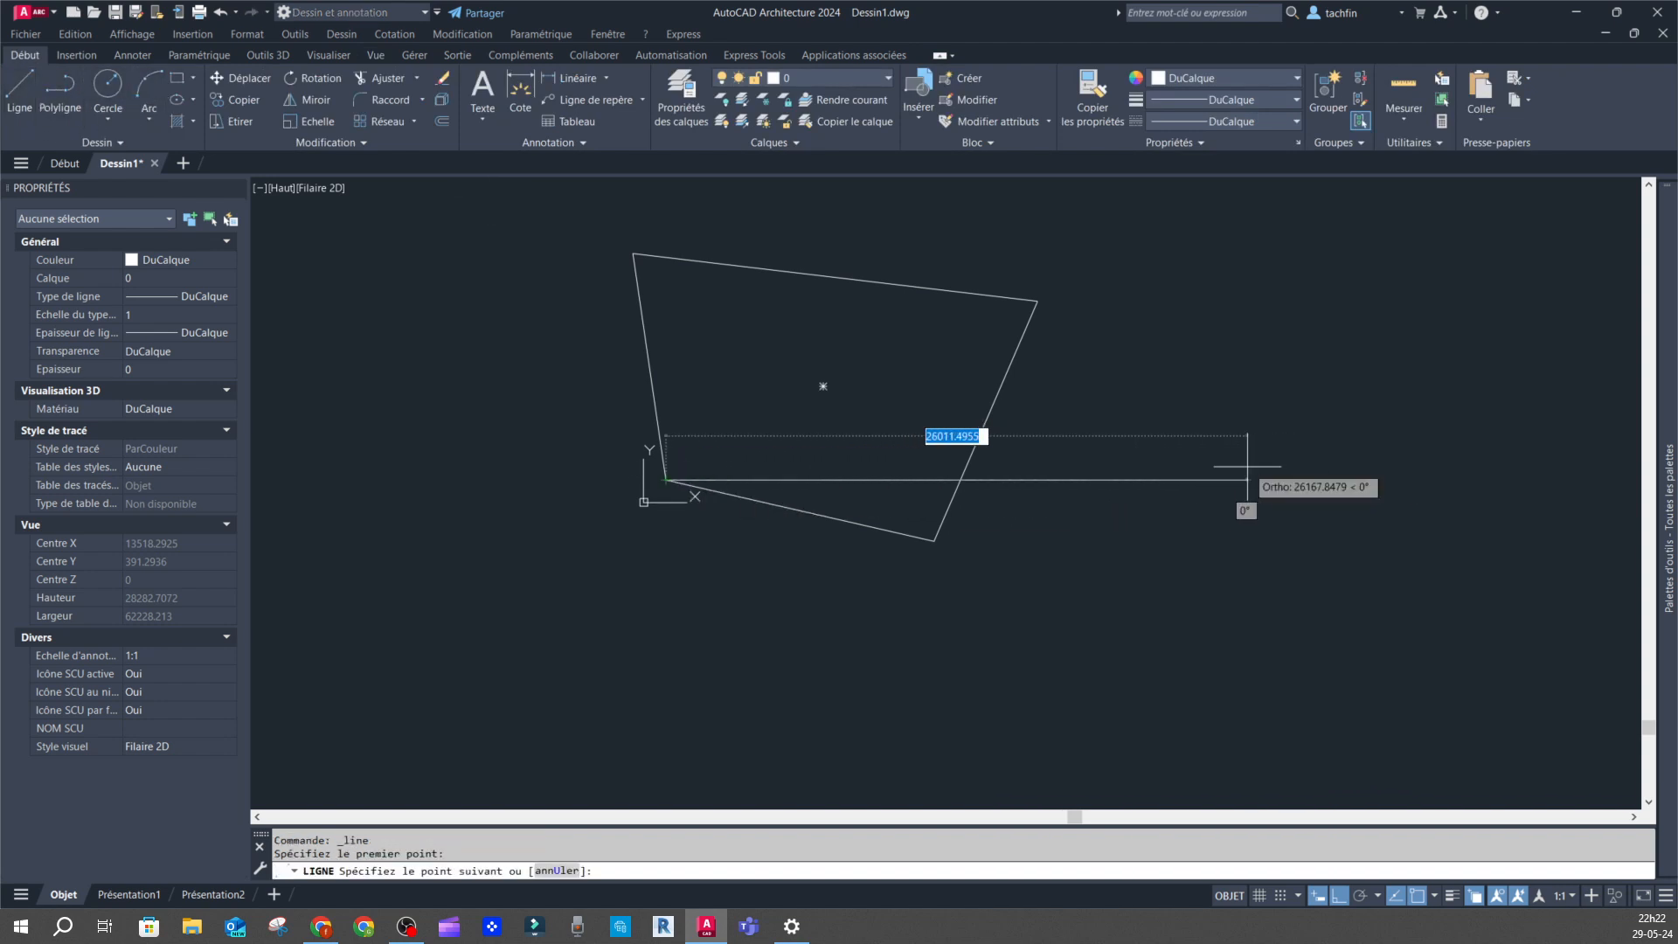
pyautogui.click(1412, 479)
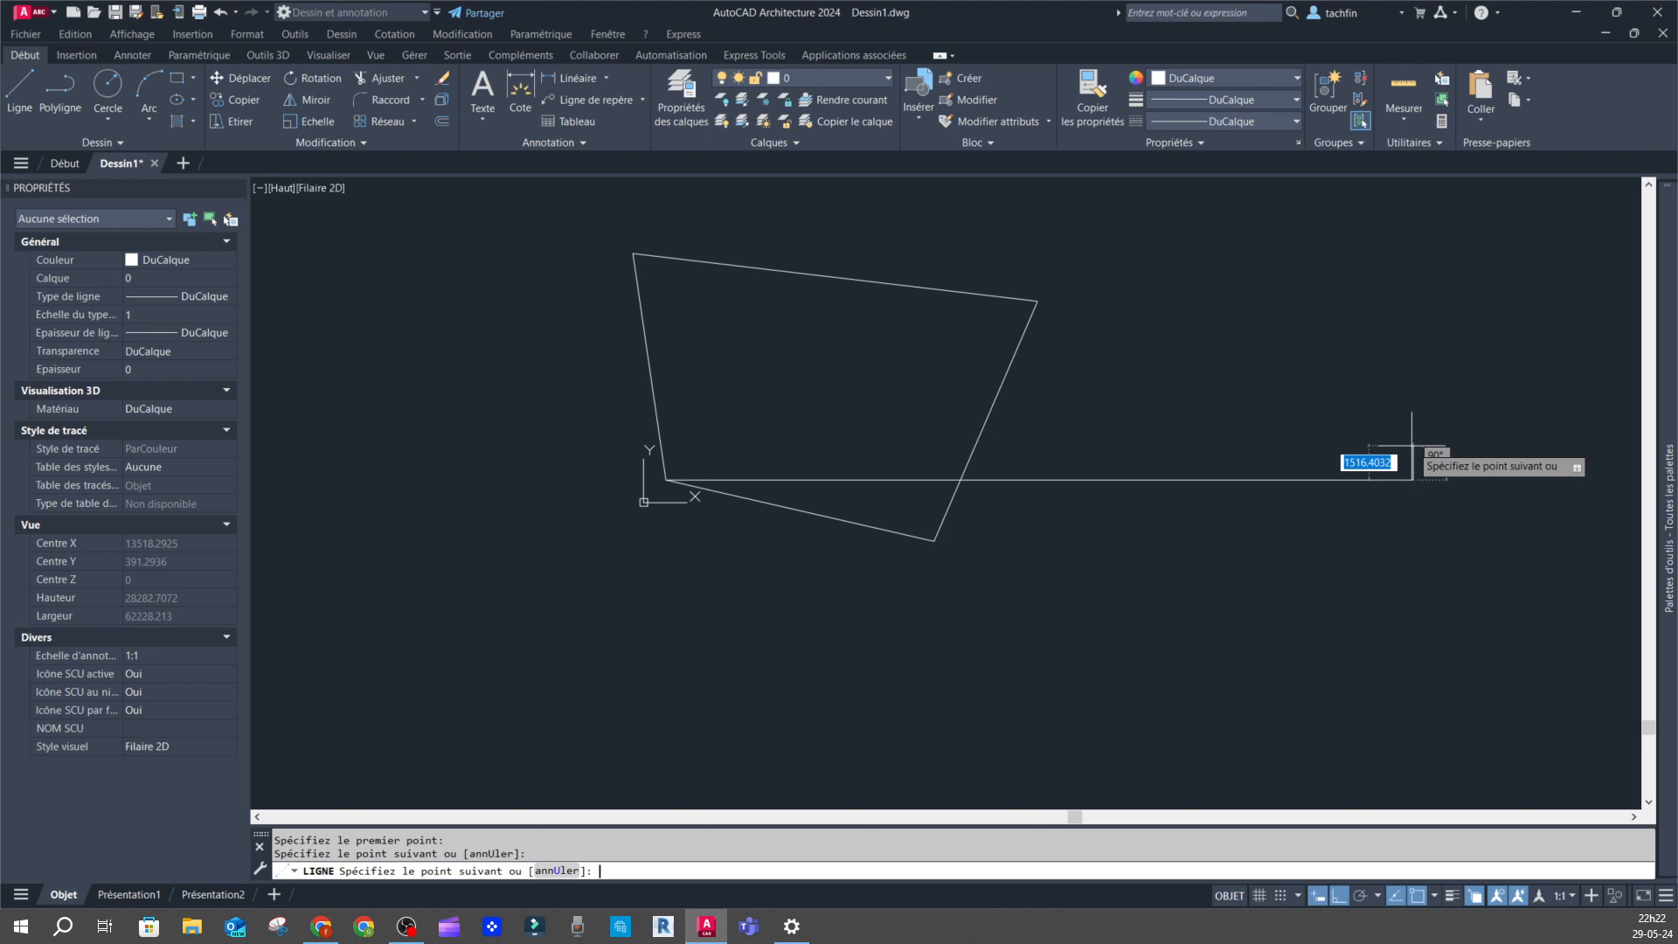
pyautogui.press('Return')
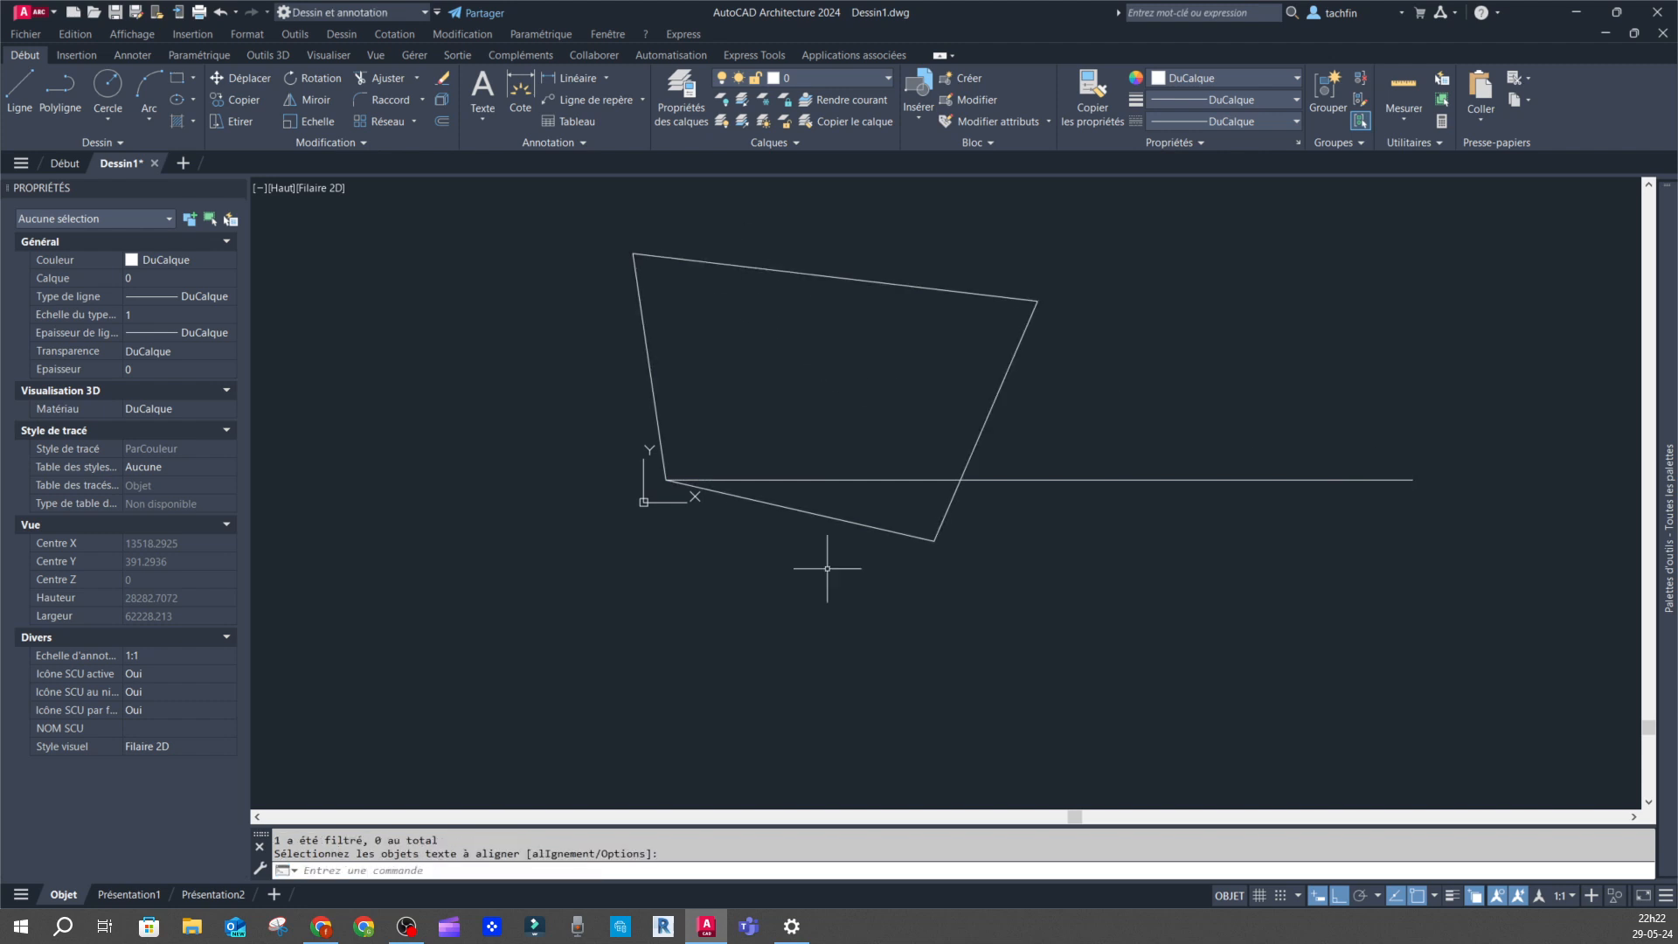
# Align the polyline's lower edge with the horizontal line using ALIGNER, keeping the shared lower-left vertex fixed and without scaling.
pyautogui.write('a')
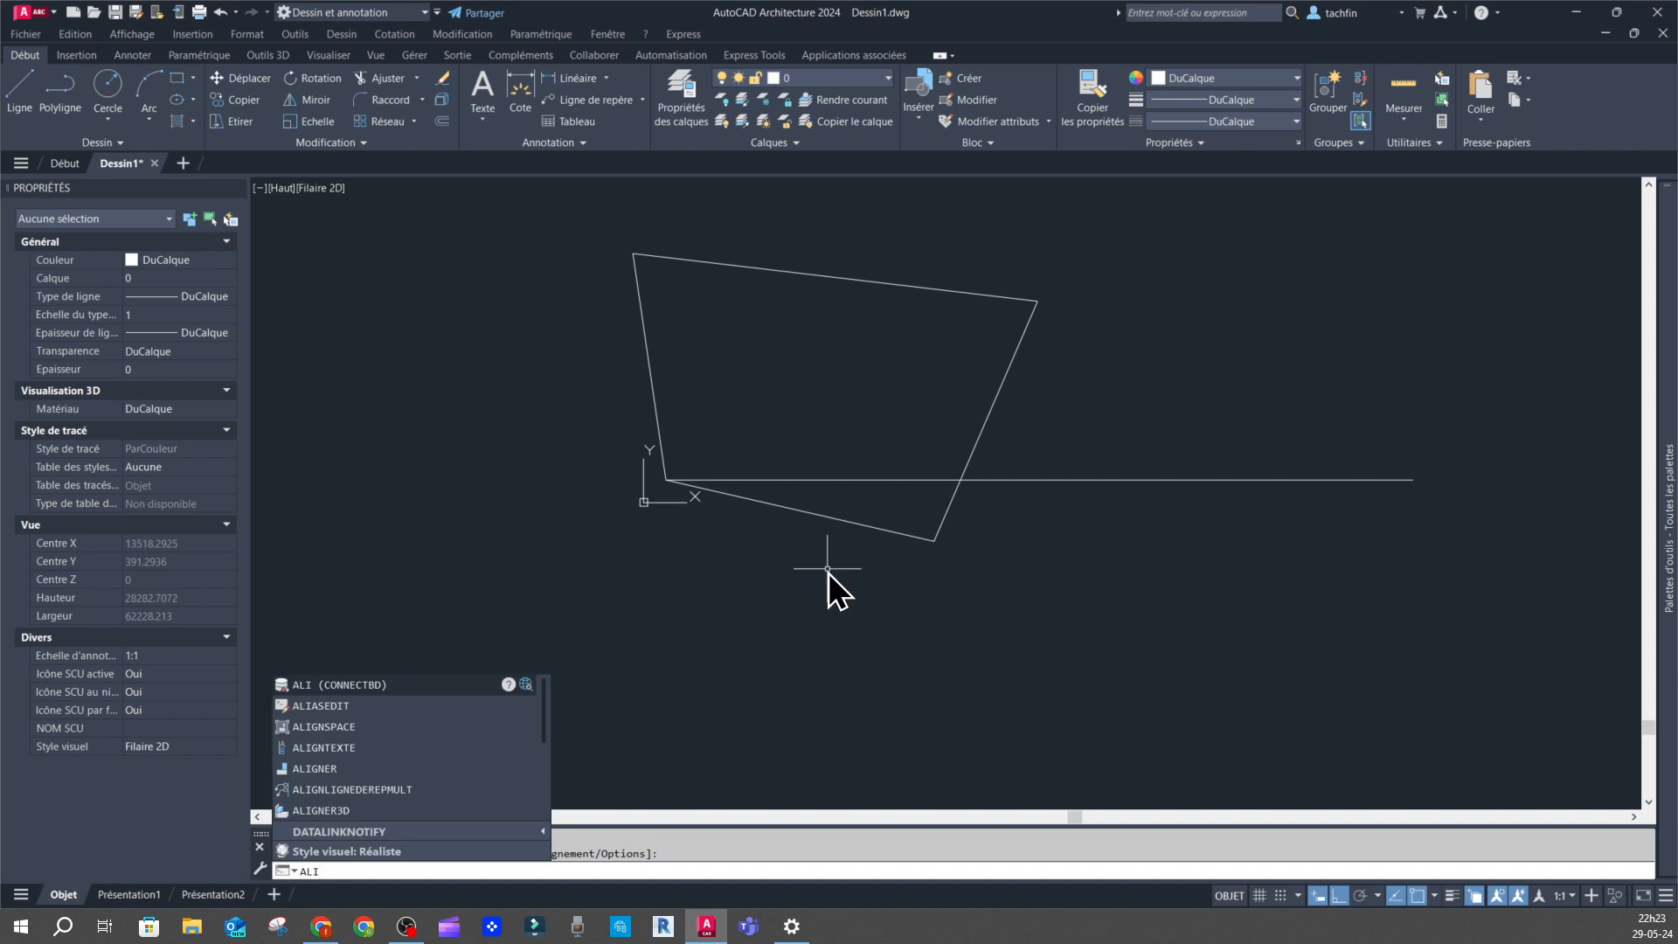
pyautogui.click(322, 769)
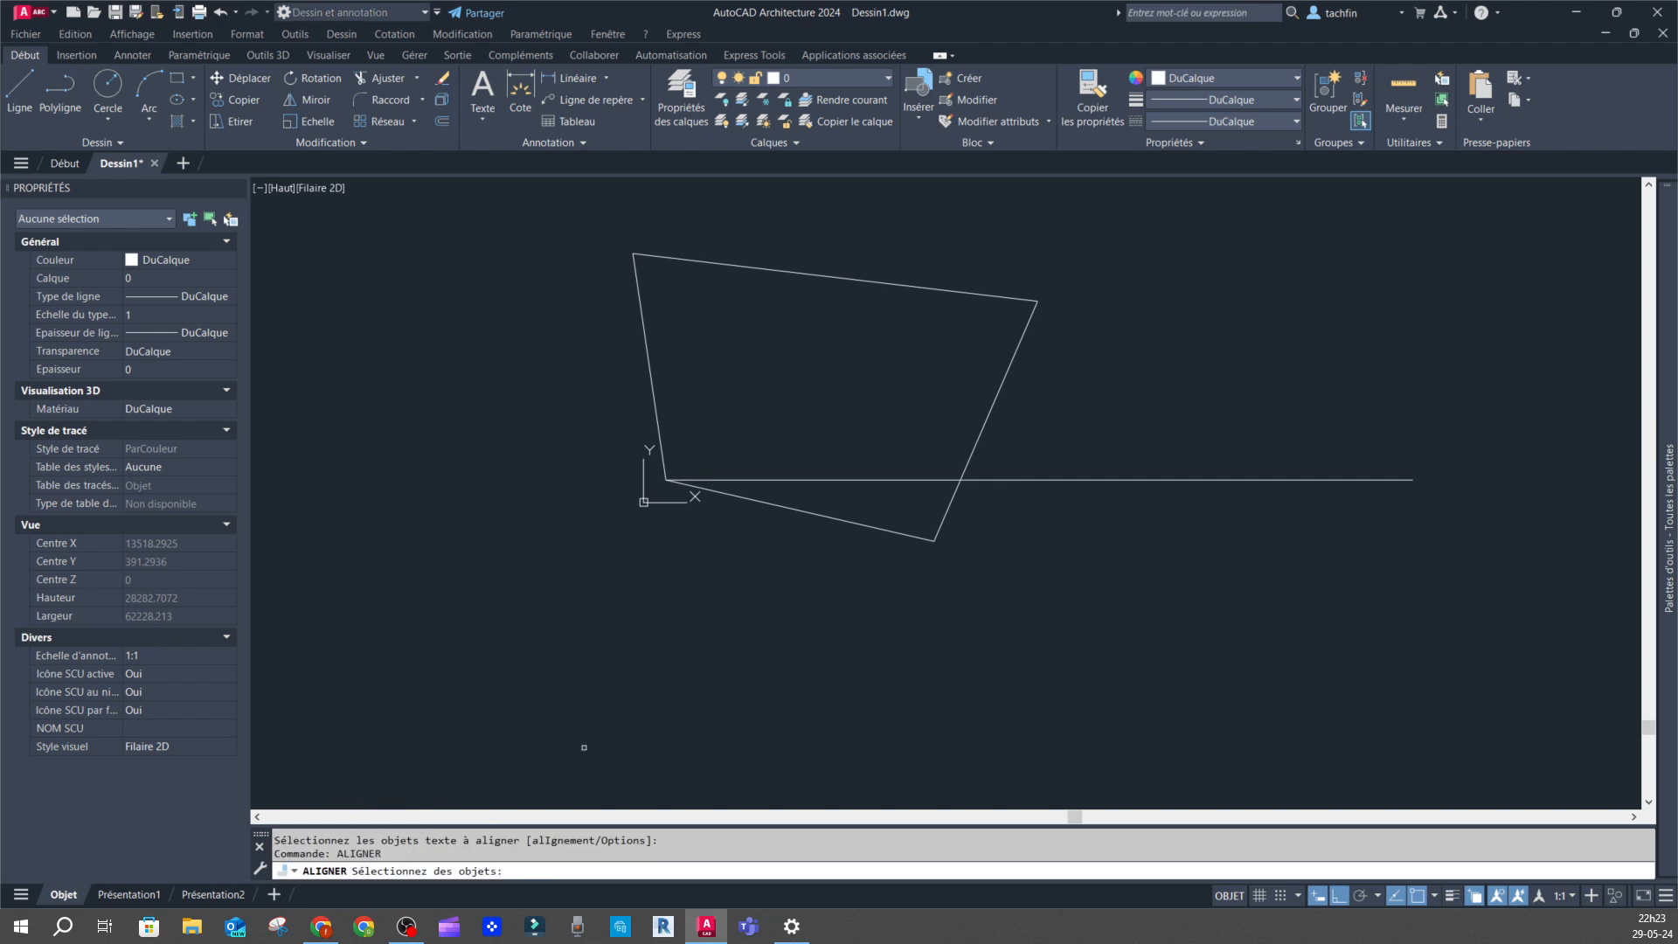
pyautogui.click(656, 396)
pyautogui.press('Return')
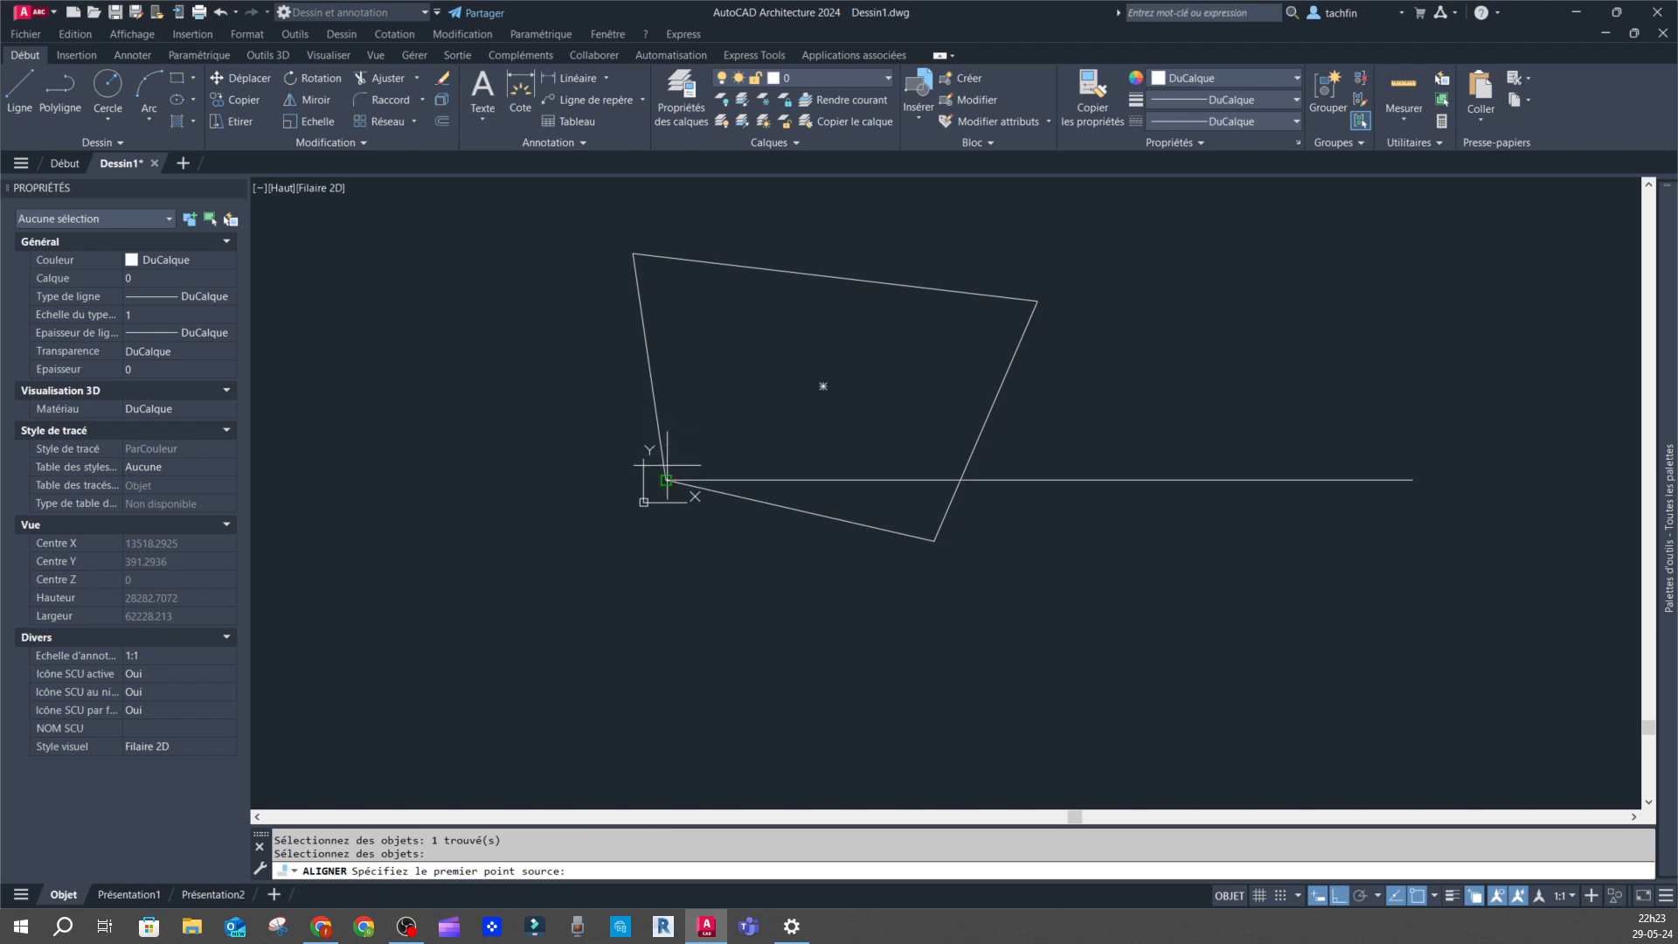
pyautogui.click(666, 480)
pyautogui.click(666, 480)
pyautogui.click(934, 540)
pyautogui.click(1413, 480)
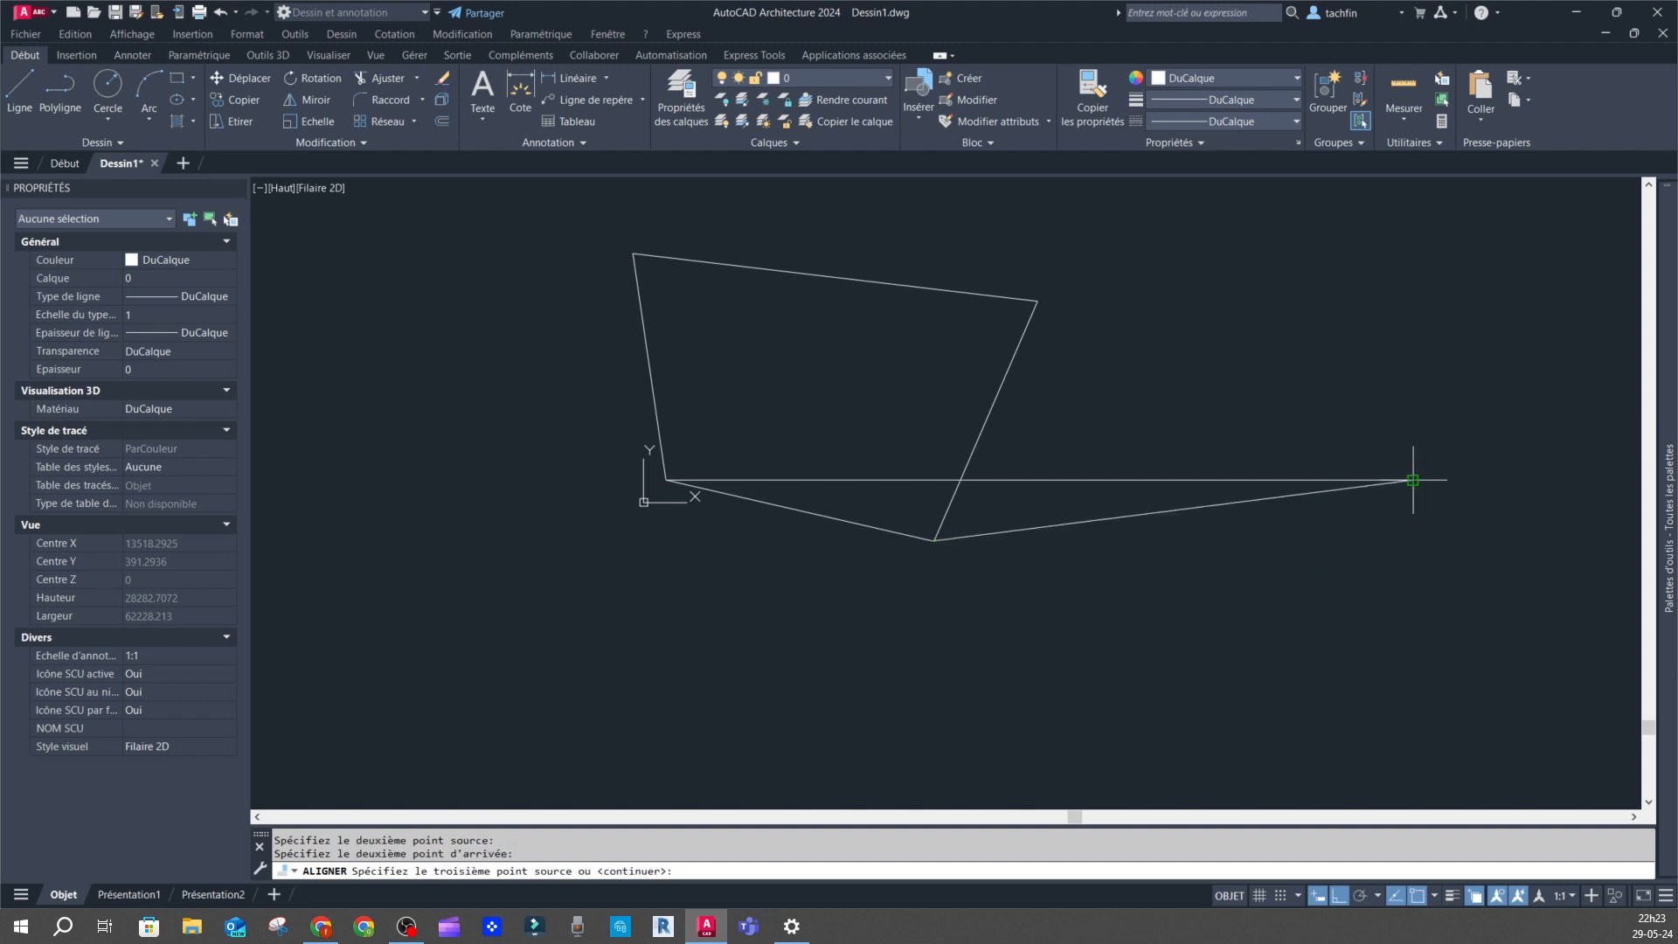
pyautogui.press('Return')
pyautogui.press('Return')
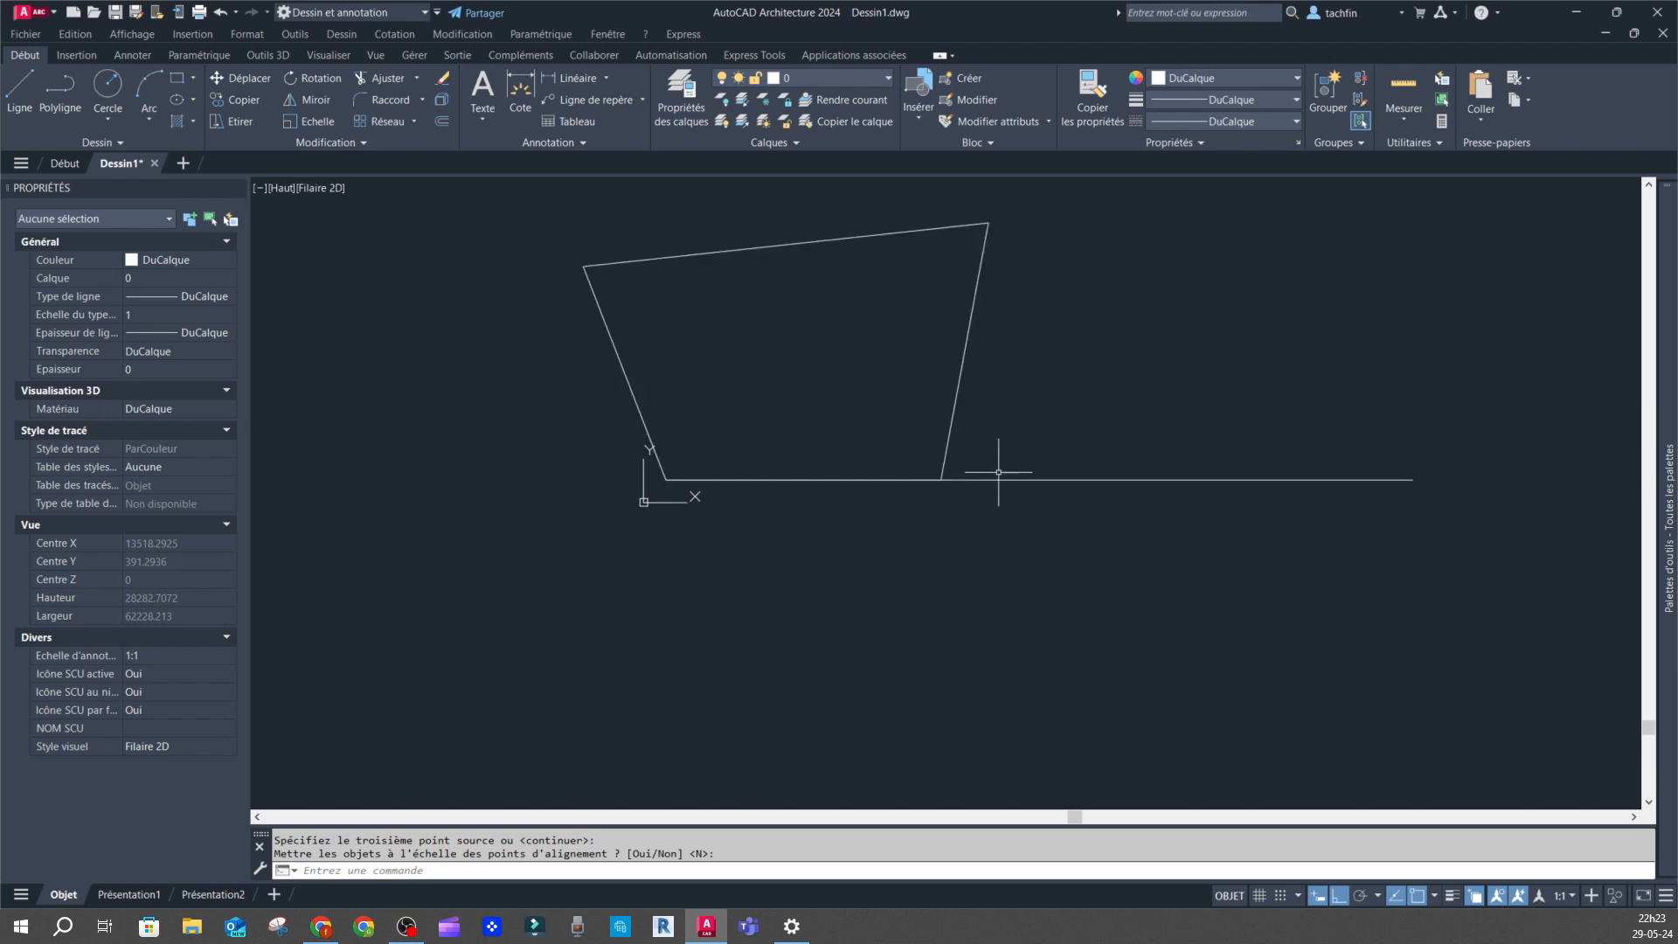
# Delete the horizontal helper line along the polyline's lower edge.
pyautogui.click(1346, 406)
pyautogui.click(1203, 648)
pyautogui.press('Delete')
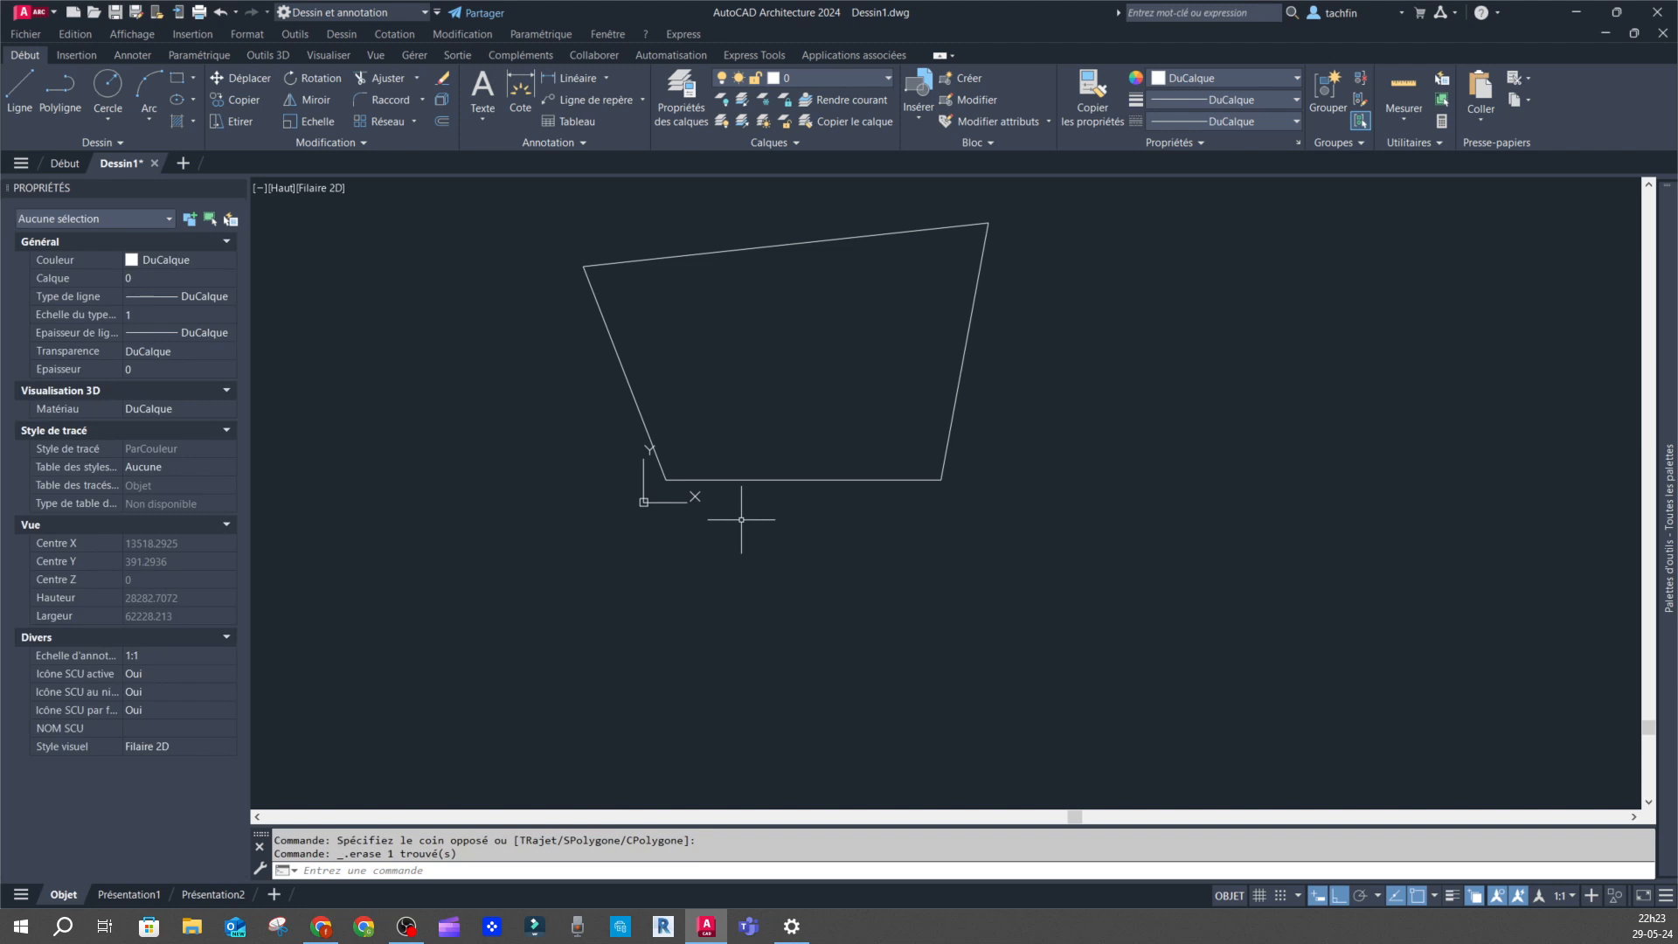
# Undo the line deletion, the alignment and the drawing of the horizontal helper line.
pyautogui.hotkey('ctrl', 'z')
pyautogui.hotkey('ctrl', 'z')
pyautogui.hotkey('ctrl', 'z')
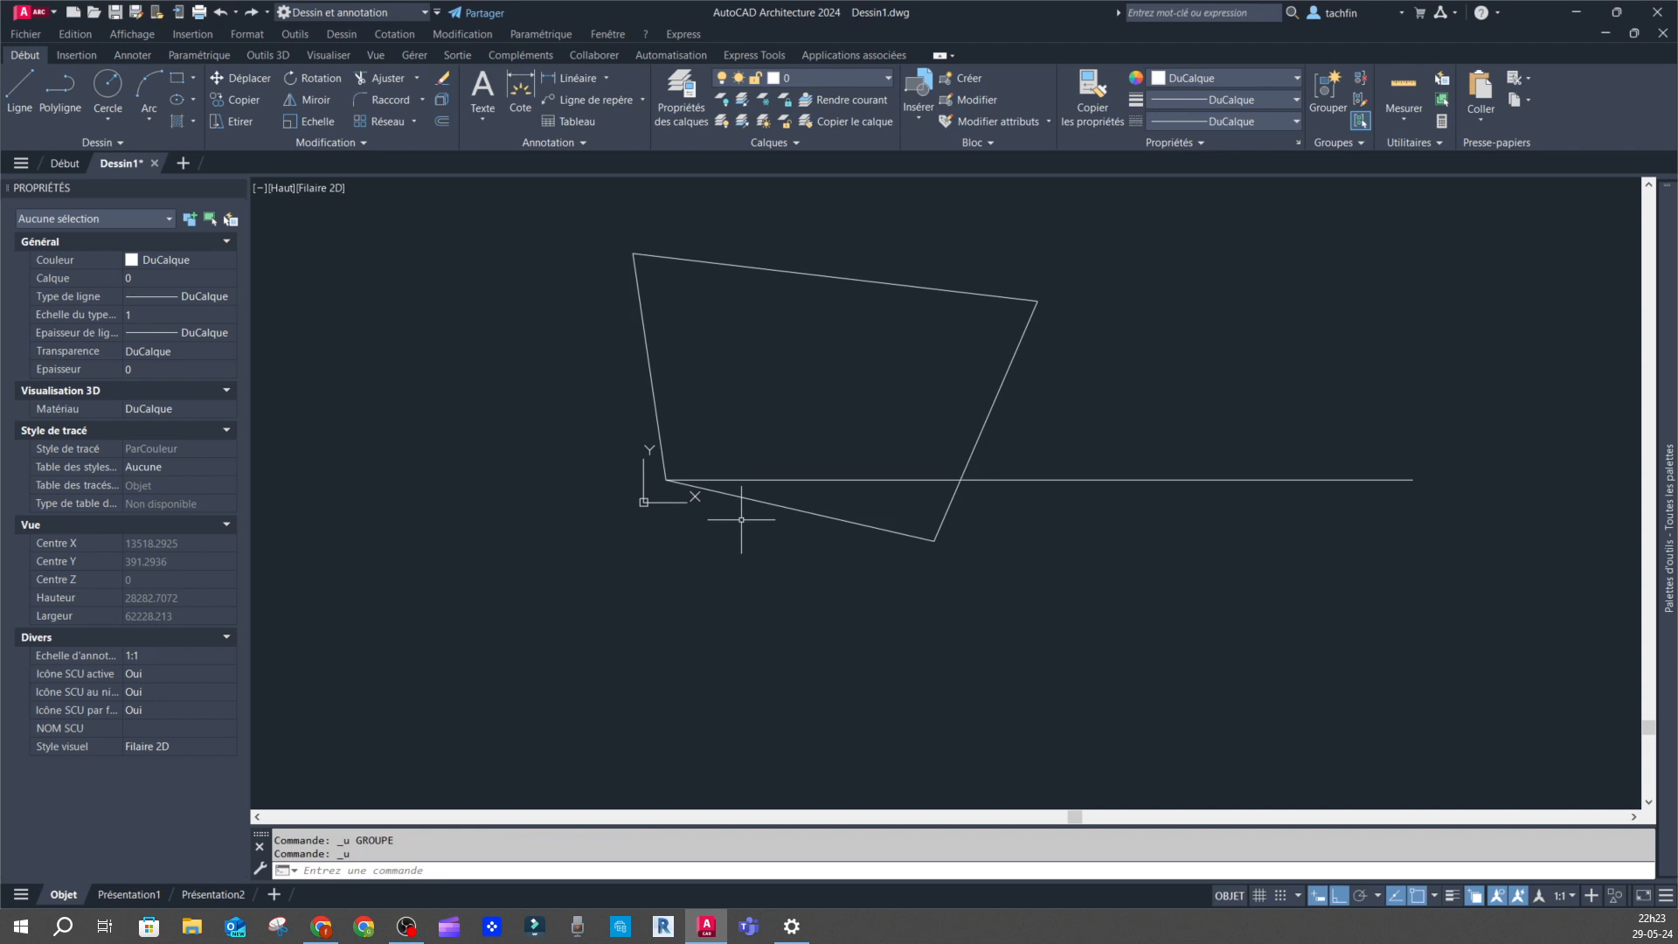
pyautogui.hotkey('ctrl', 'z')
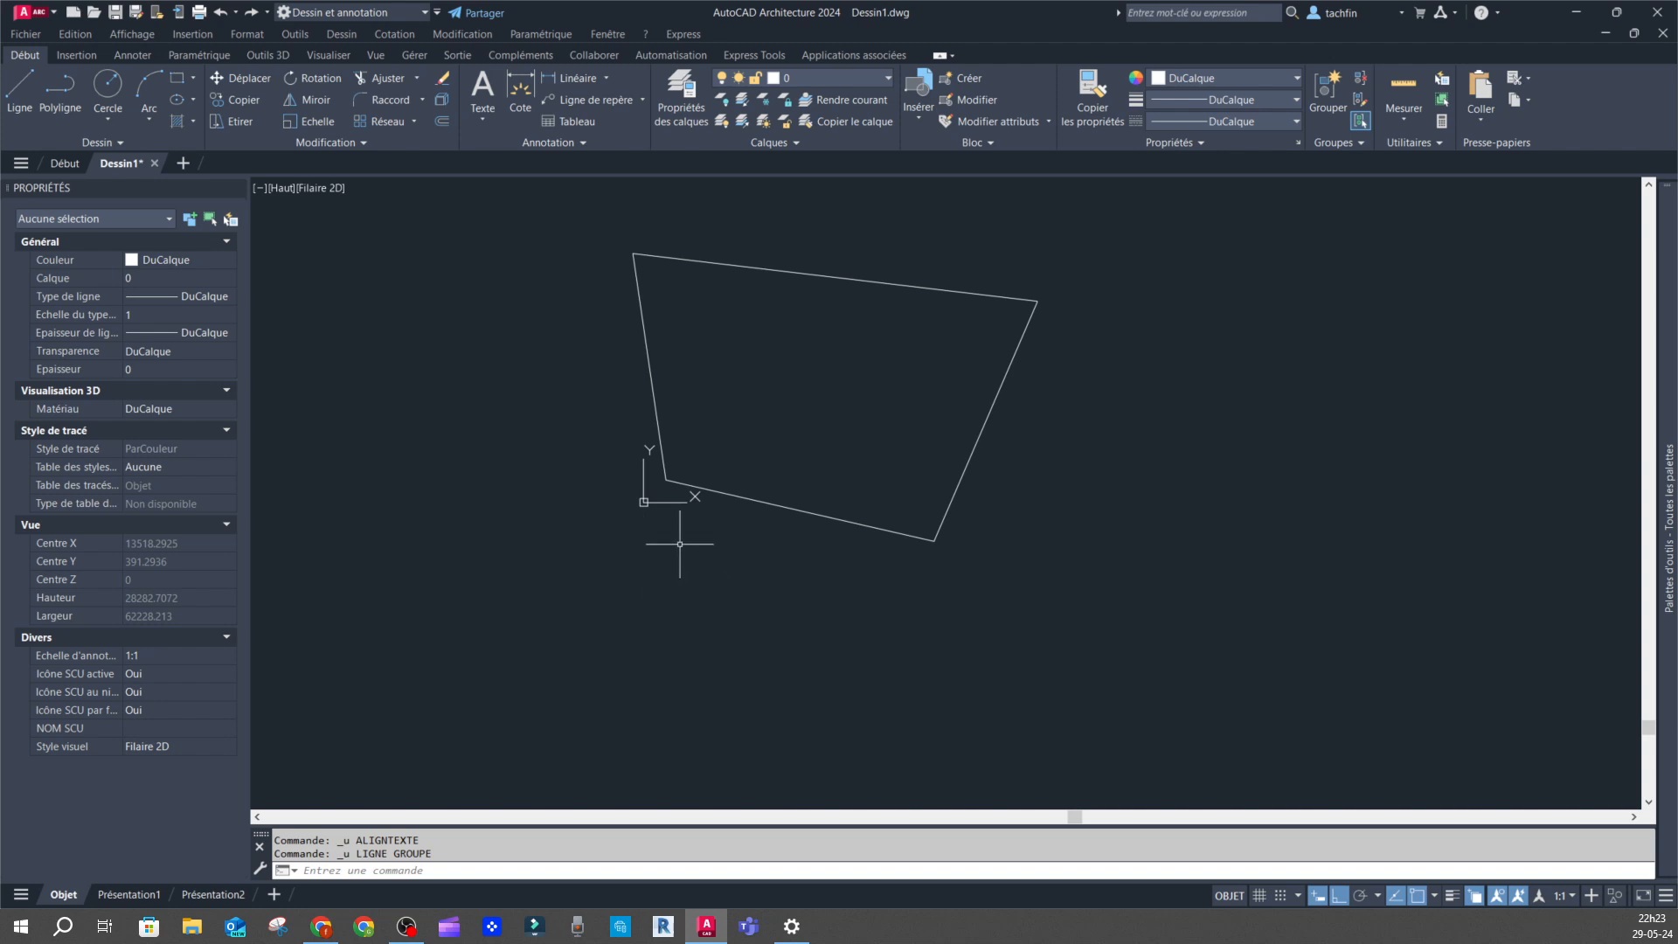
# Move the UCS origin to the polyline's lower-left vertex.
pyautogui.scroll(4, 668, 480)
pyautogui.scroll(-6, 660, 493)
pyautogui.scroll(4, 680, 516)
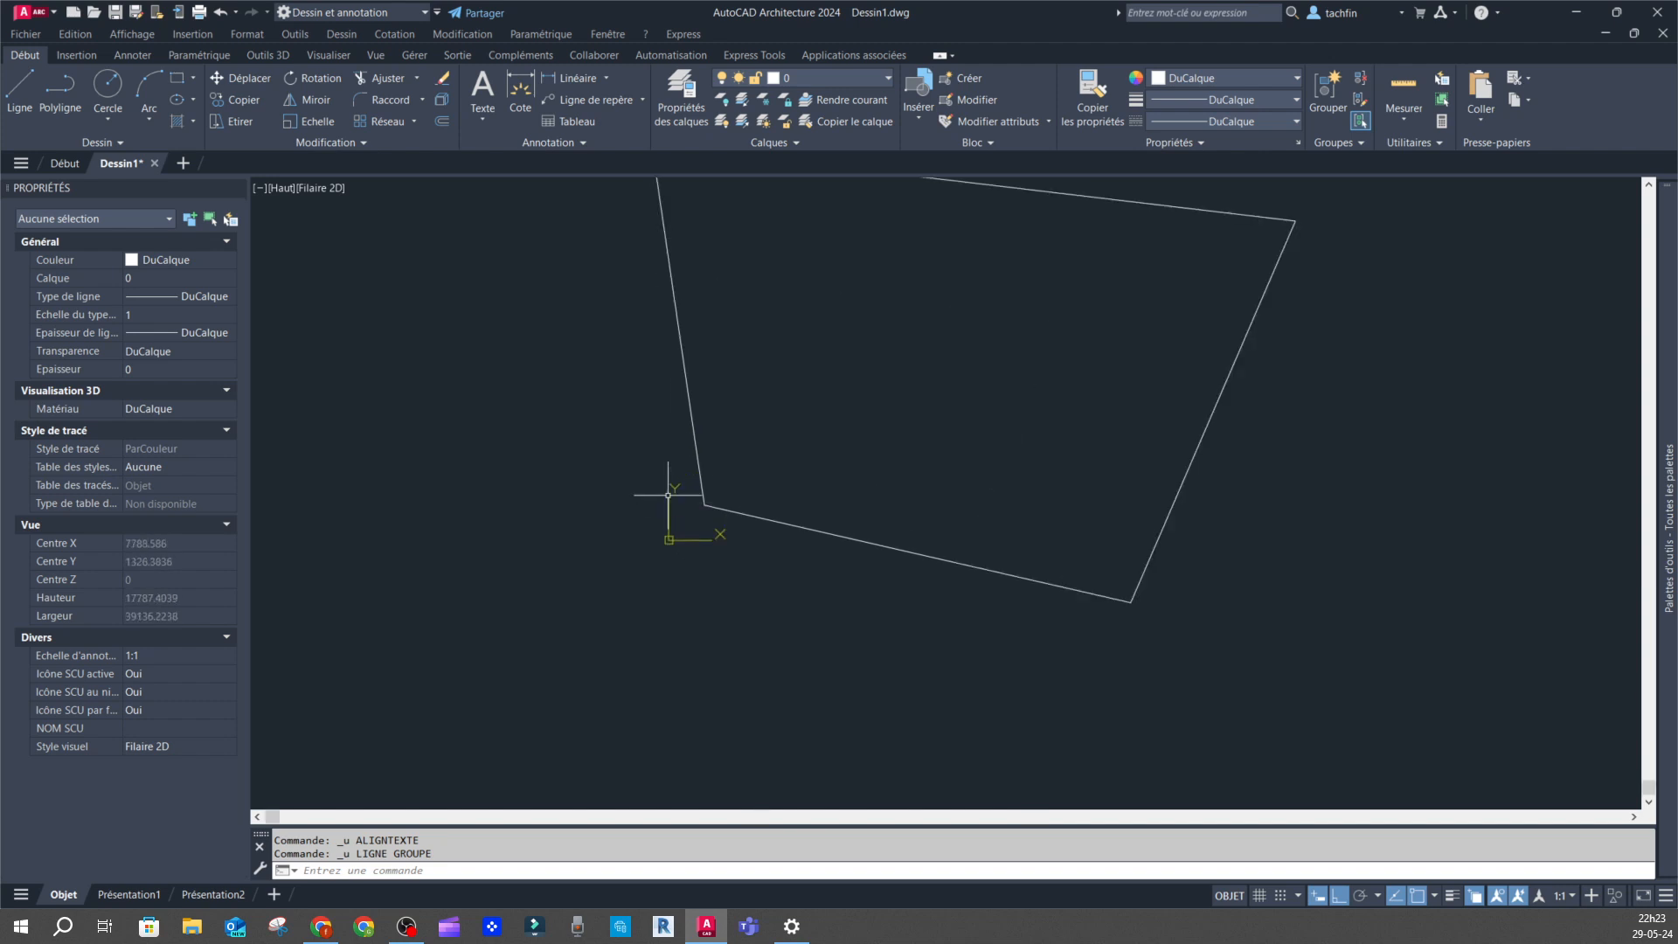
pyautogui.click(668, 540)
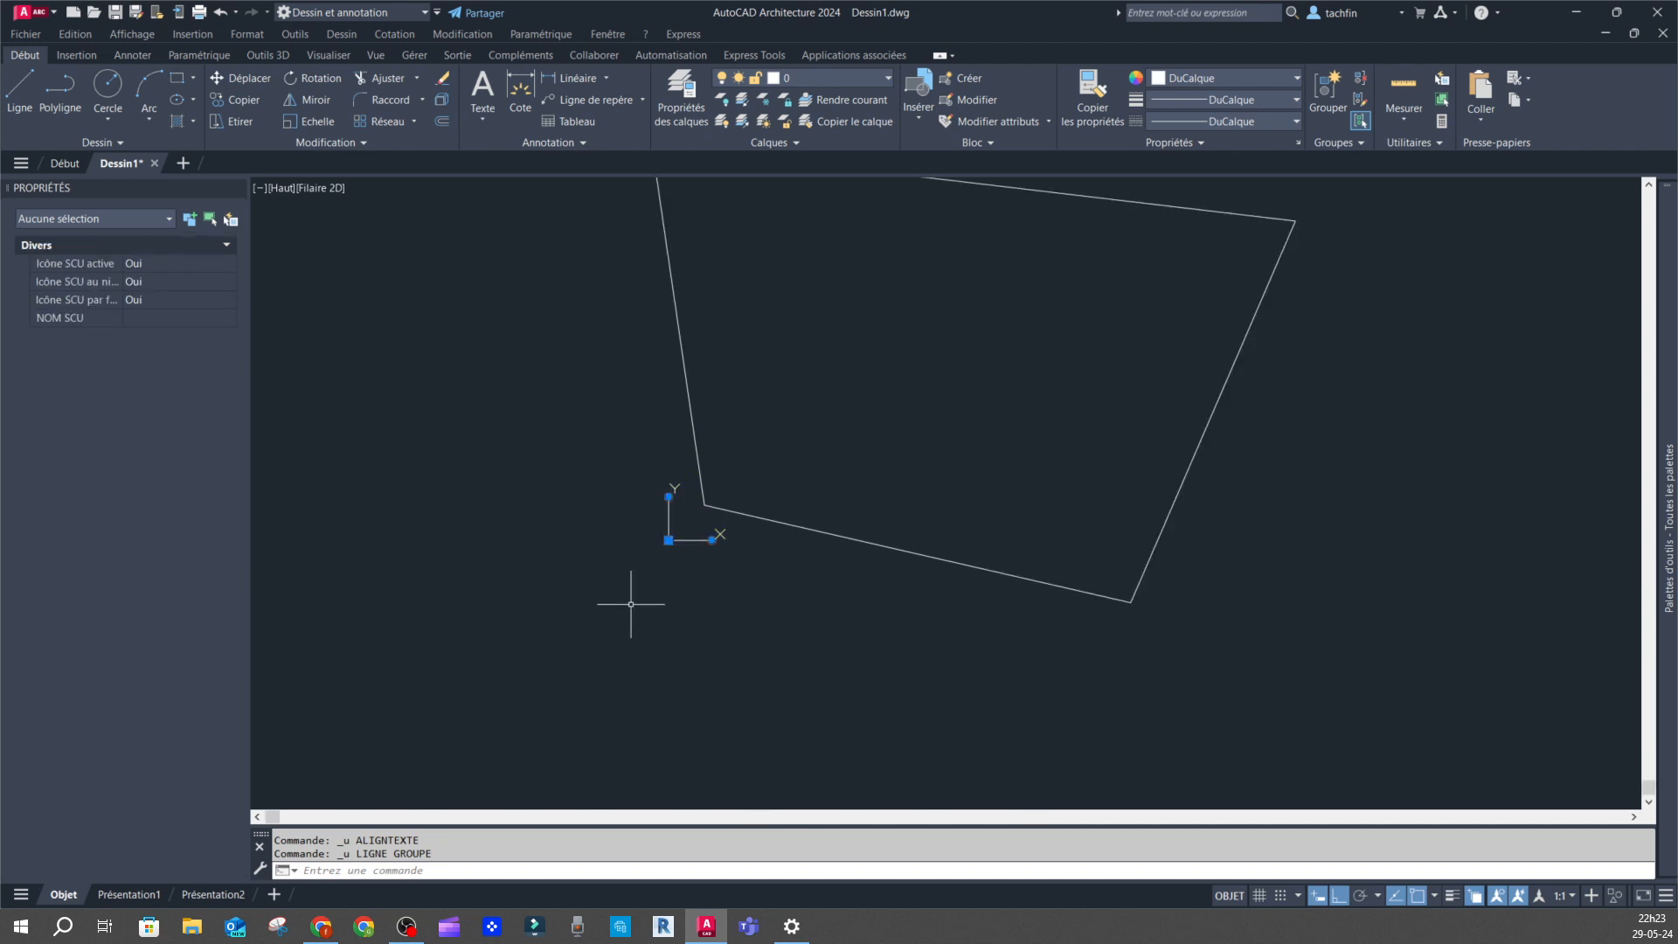
pyautogui.click(668, 540)
pyautogui.click(668, 540)
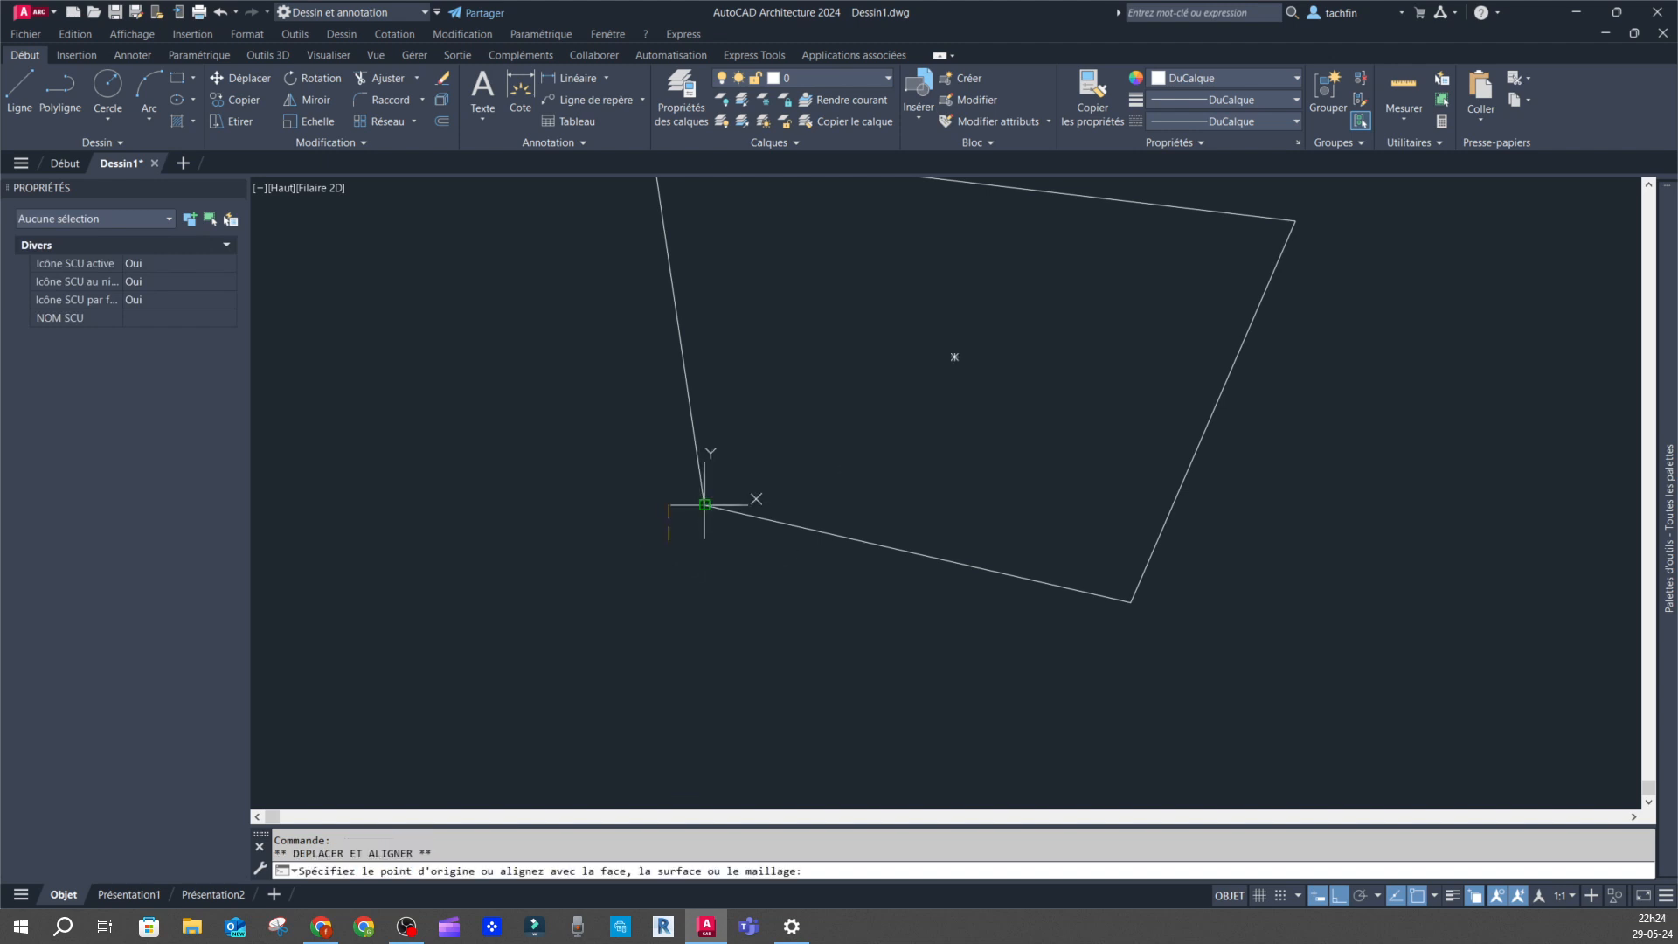
pyautogui.click(705, 504)
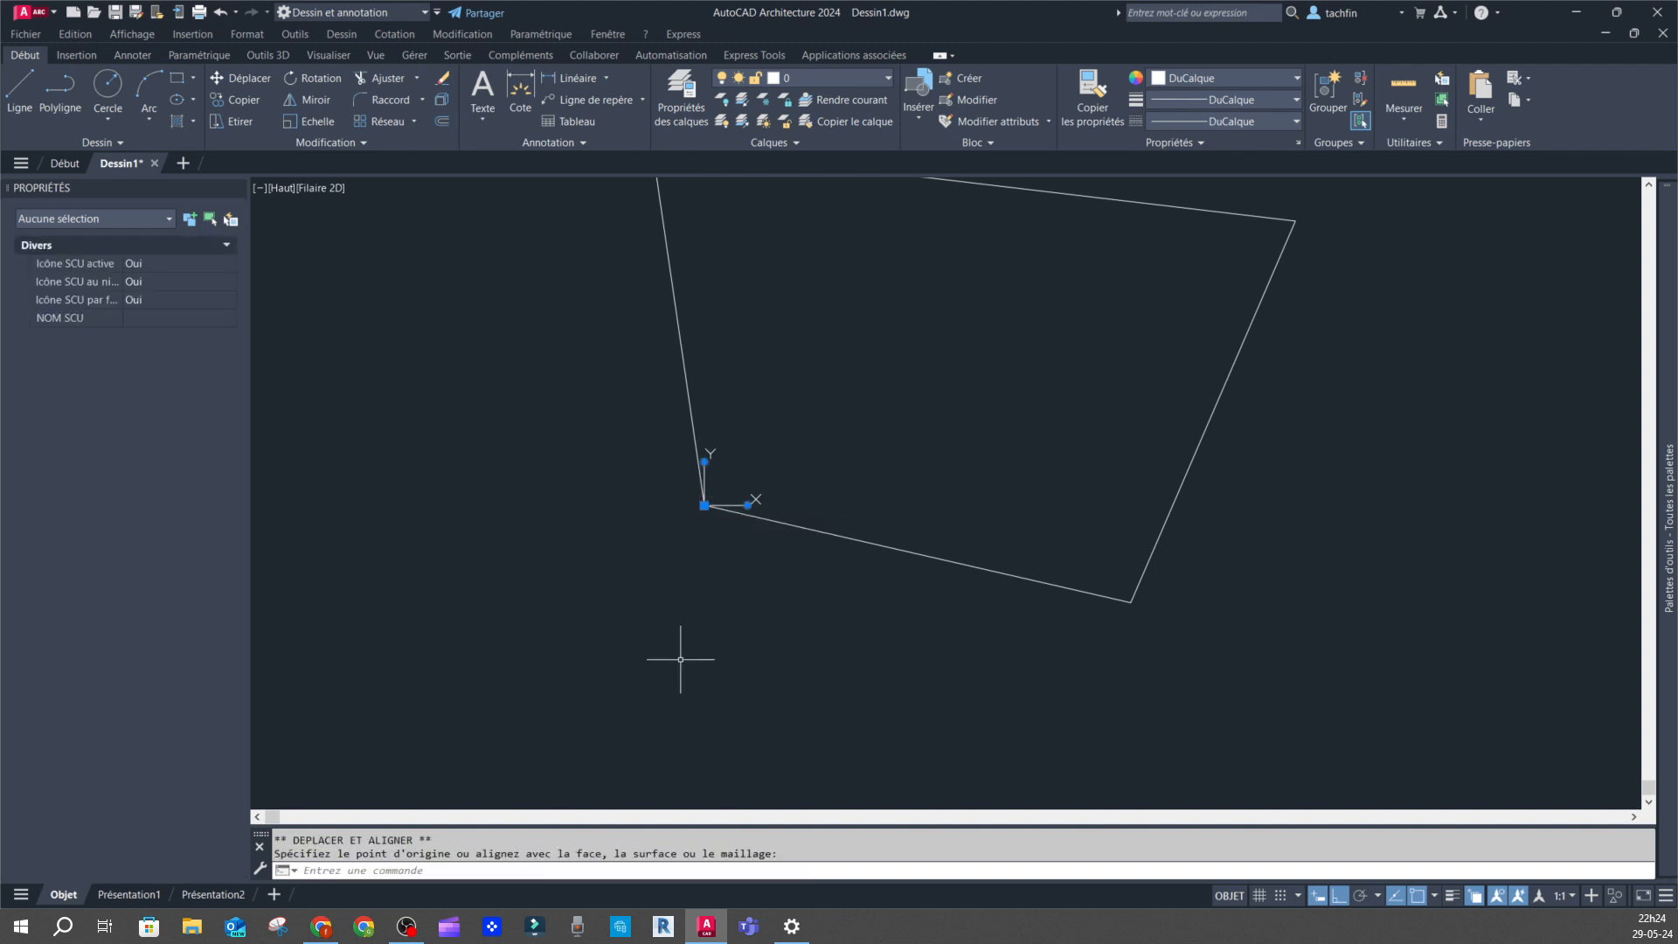
# Align the UCS X axis with the polyline's lower edge by pointing it at the lower-right vertex.
pyautogui.click(749, 506)
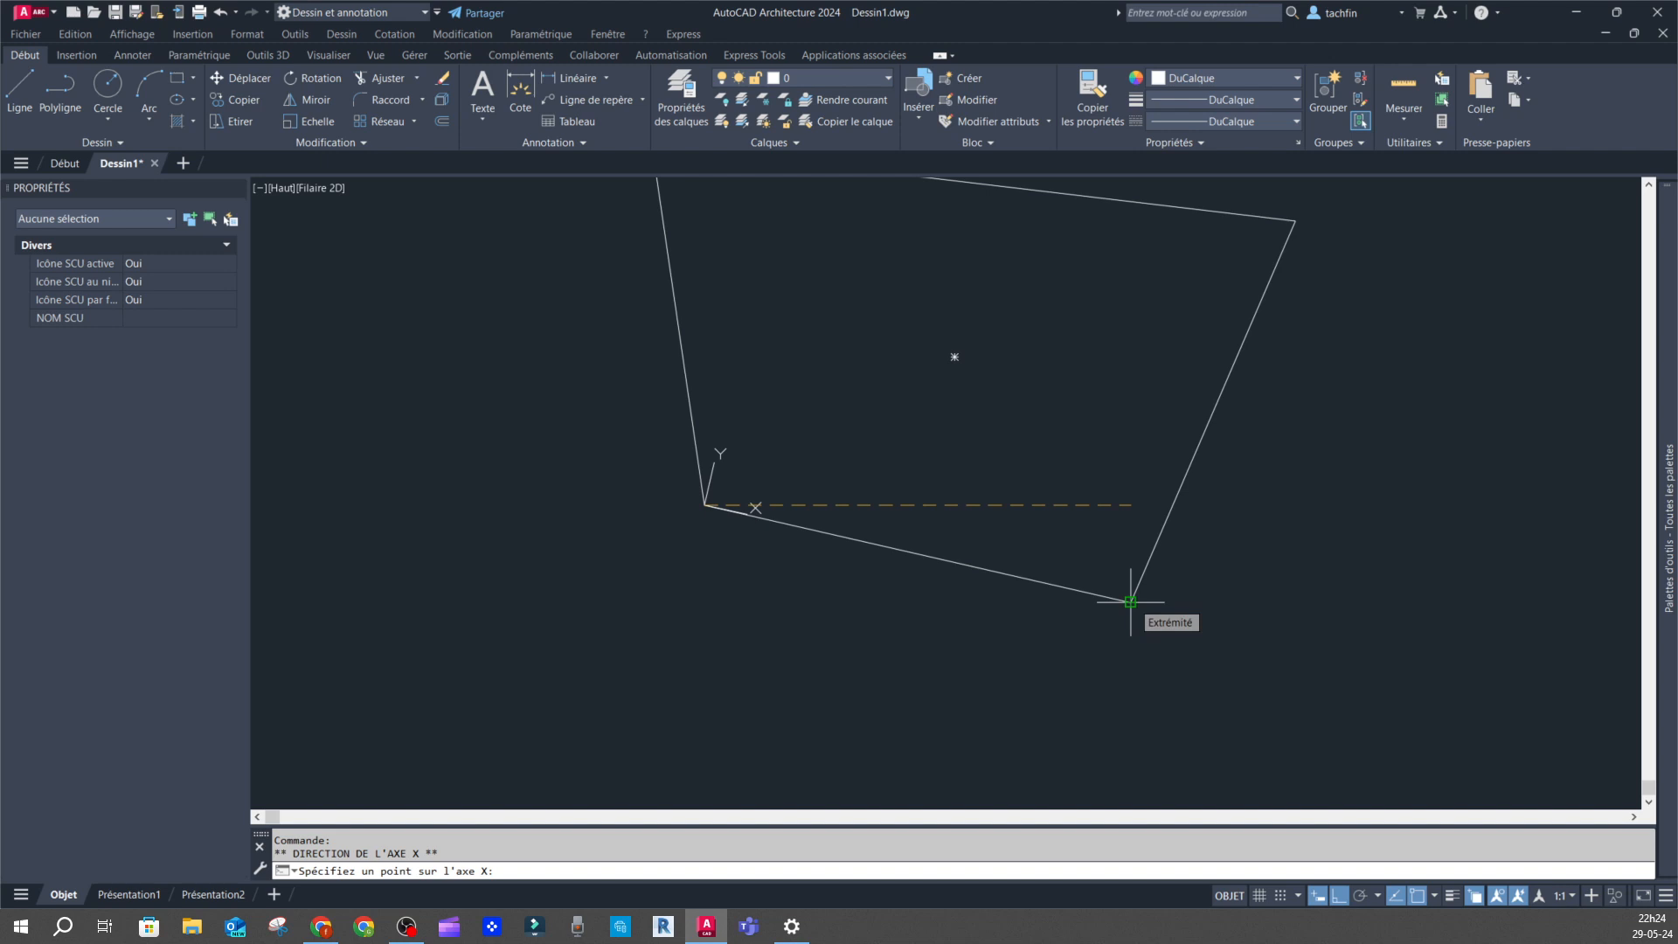
pyautogui.click(1131, 601)
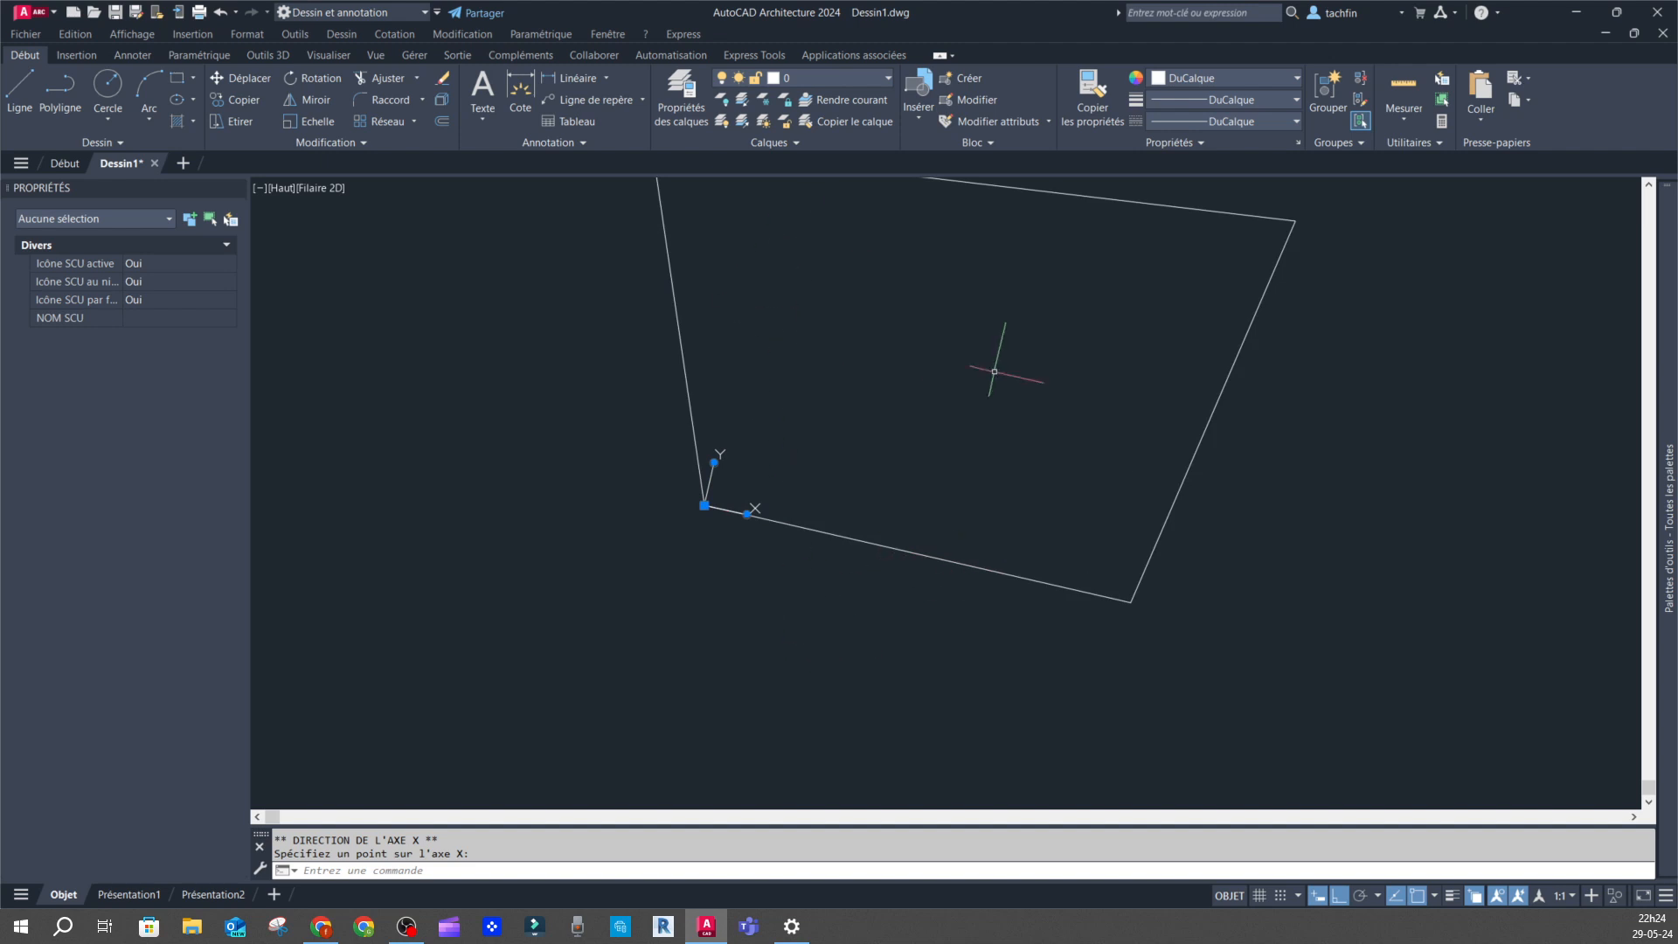
pyautogui.scroll(-2, 817, 588)
pyautogui.scroll(2, 787, 485)
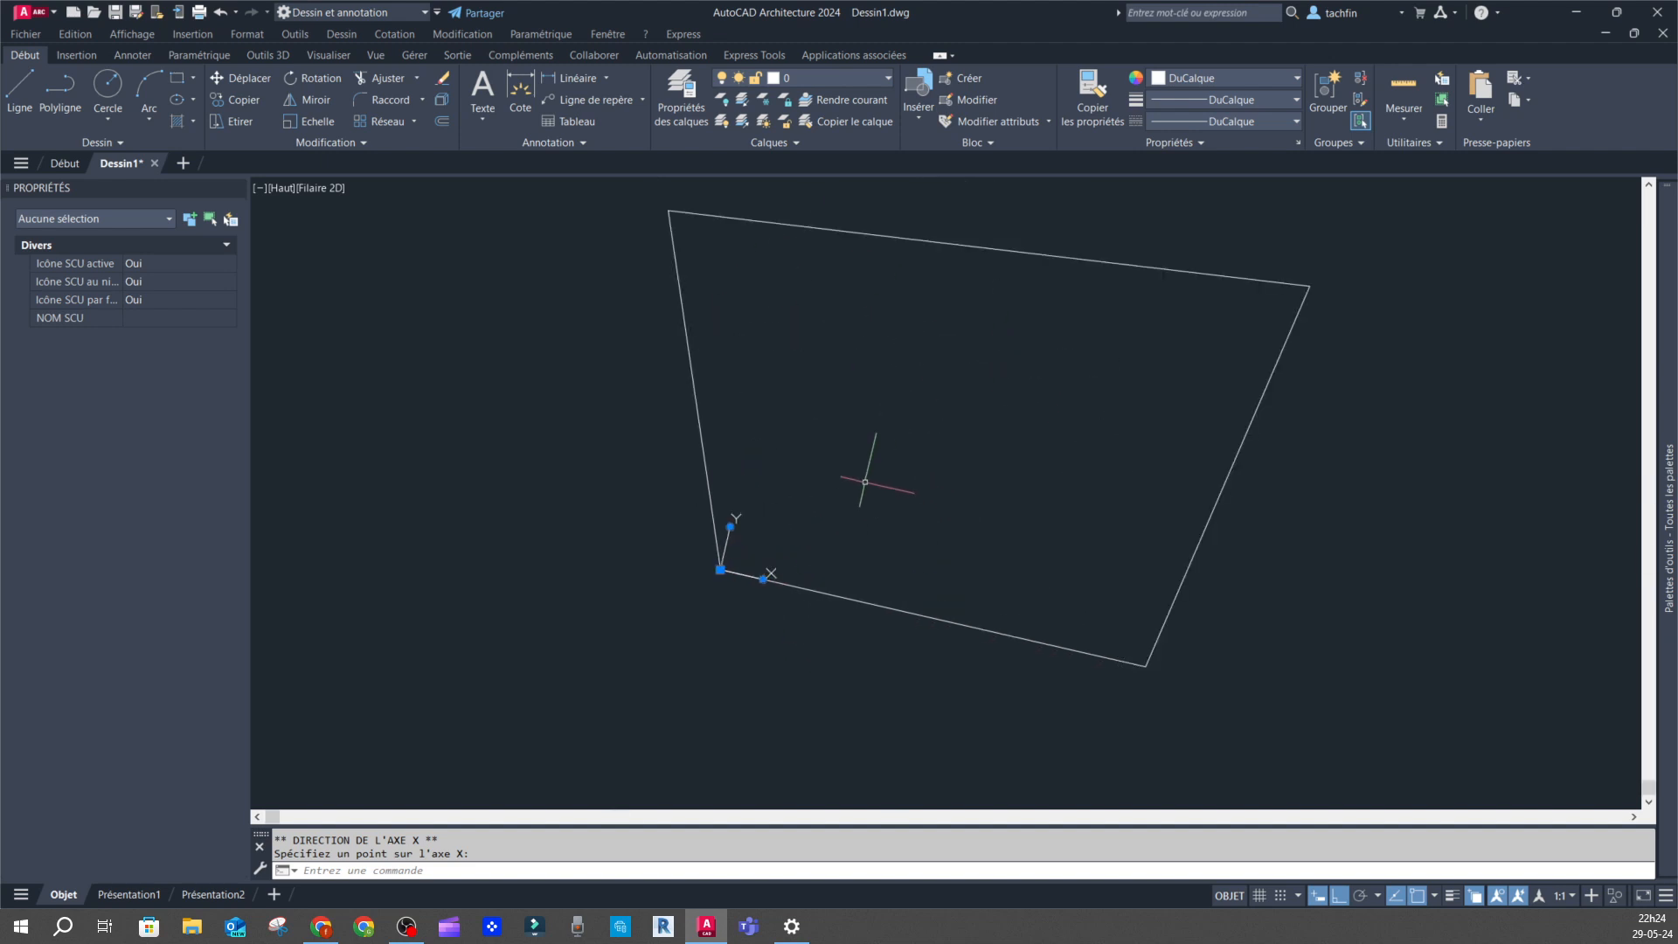
# Reset the current UCS to Général.
pyautogui.click(377, 55)
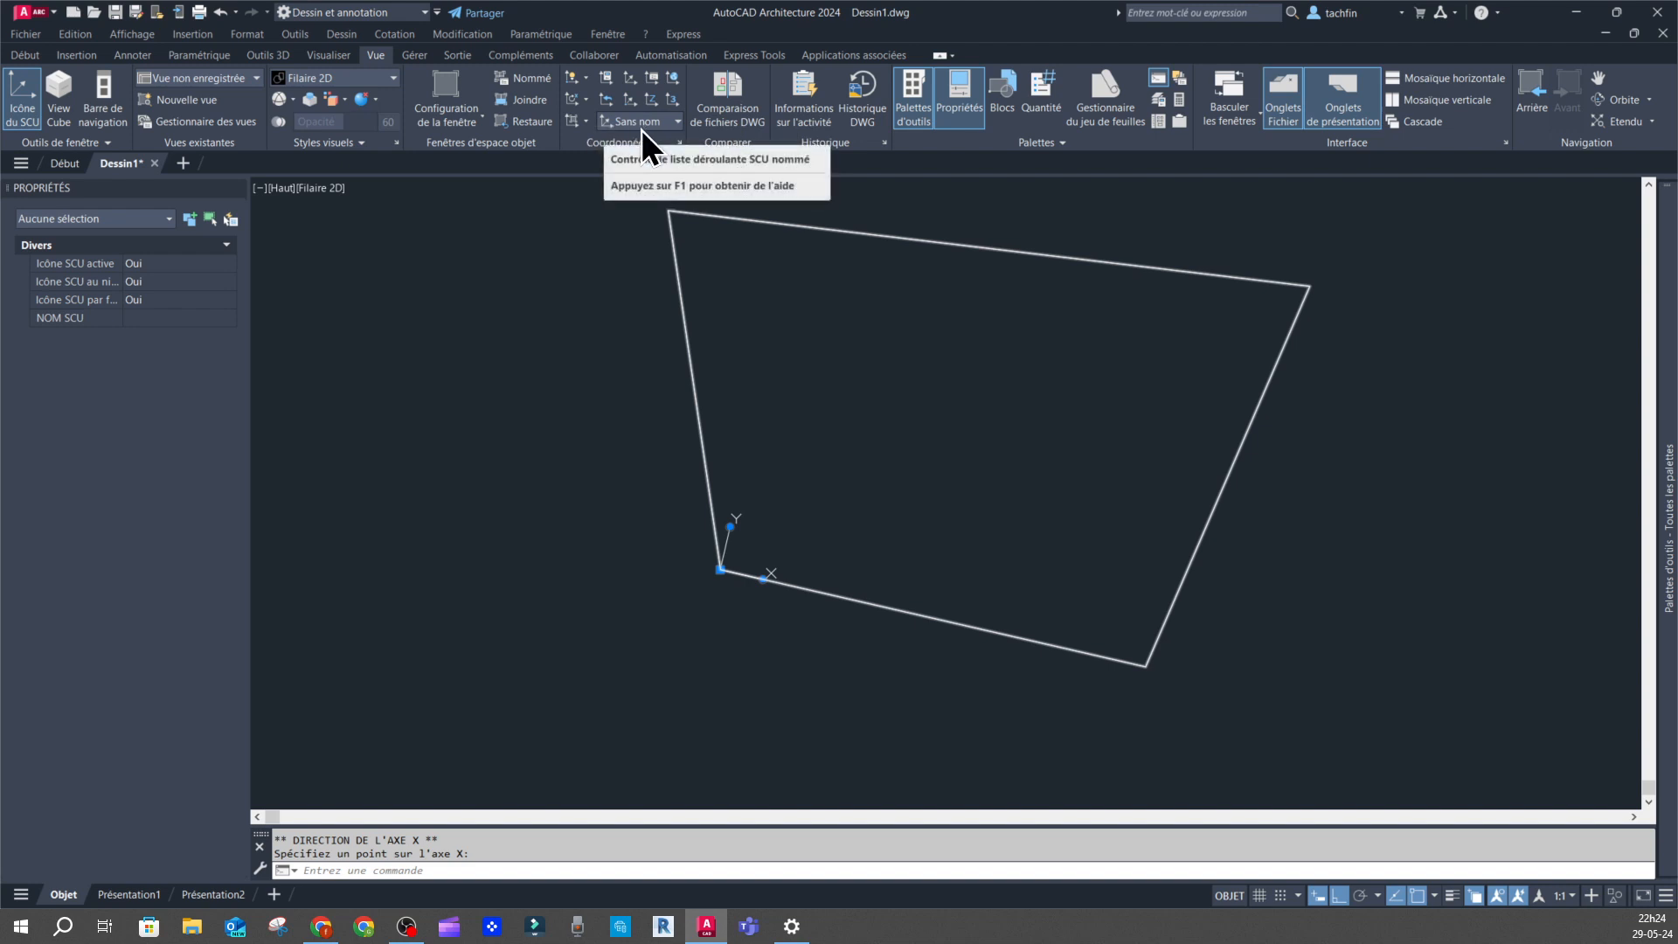
pyautogui.click(673, 123)
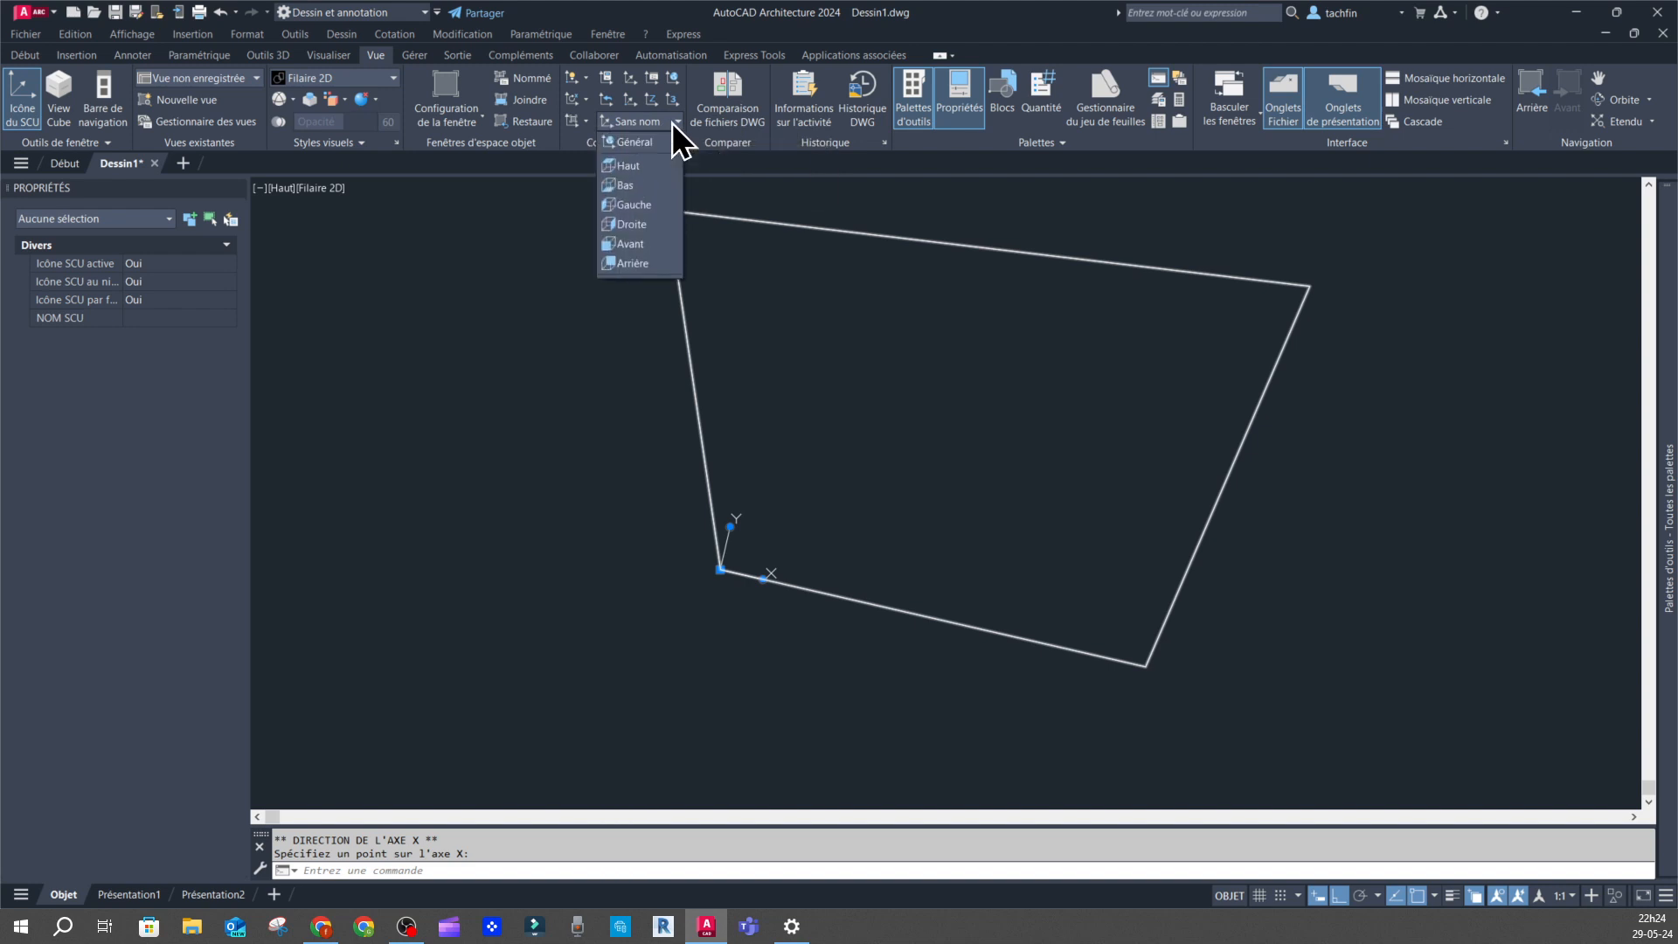
pyautogui.click(642, 146)
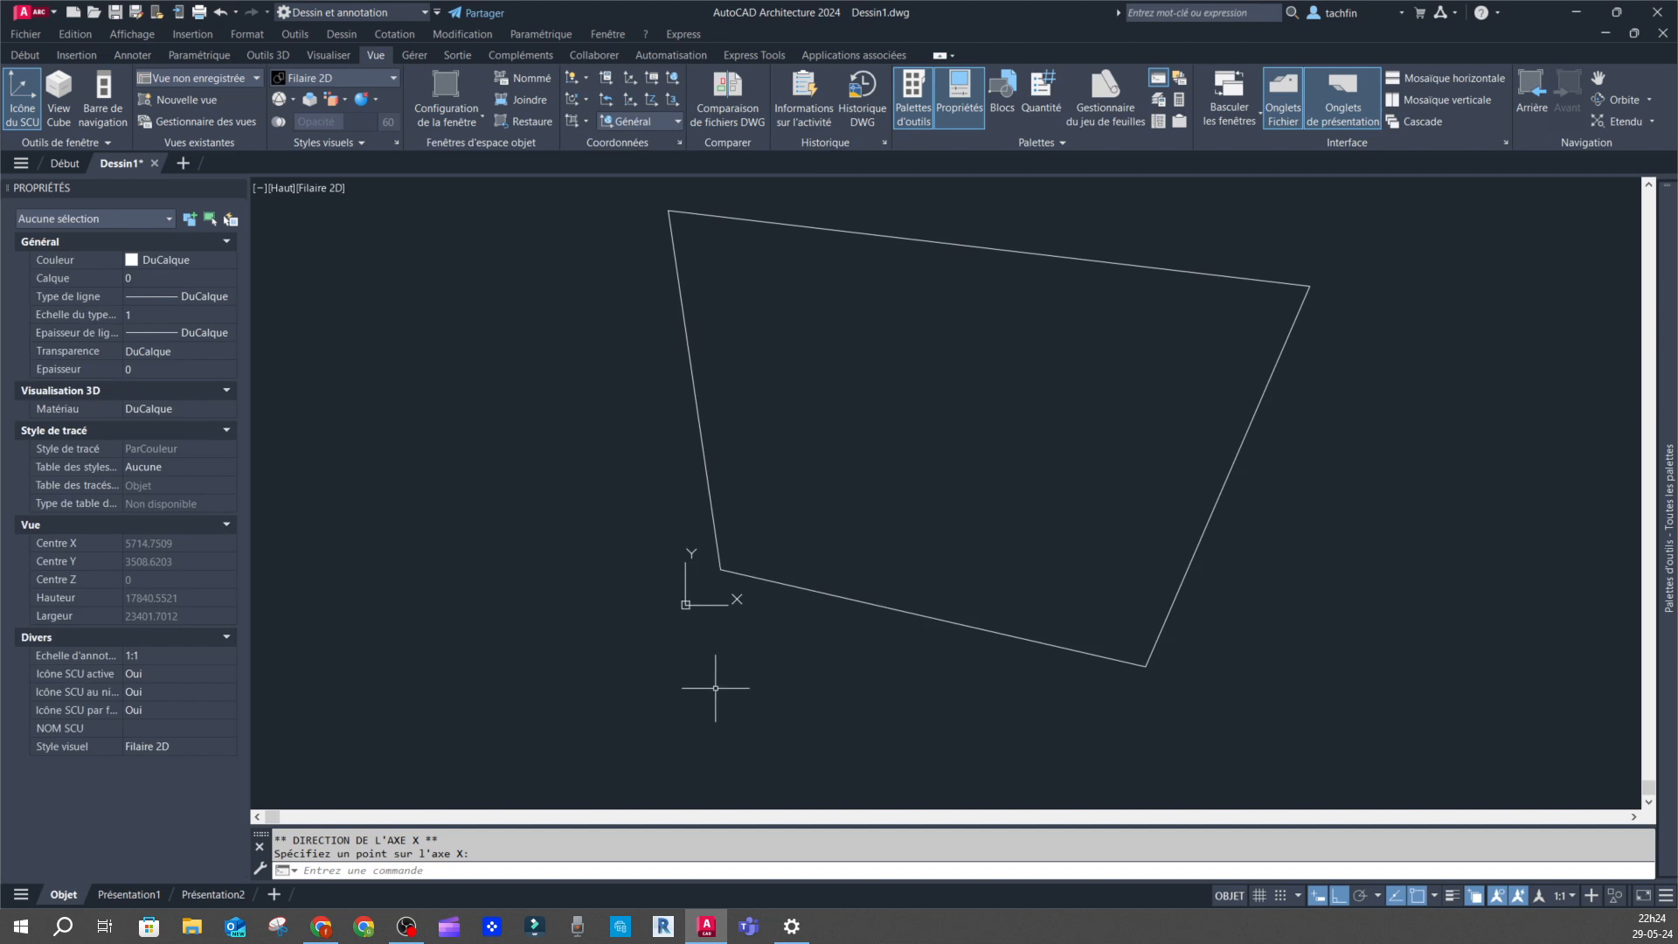
# Move the UCS origin to the polyline's lower-left vertex and point its X axis at the lower-right vertex.
pyautogui.click(675, 124)
pyautogui.click(683, 605)
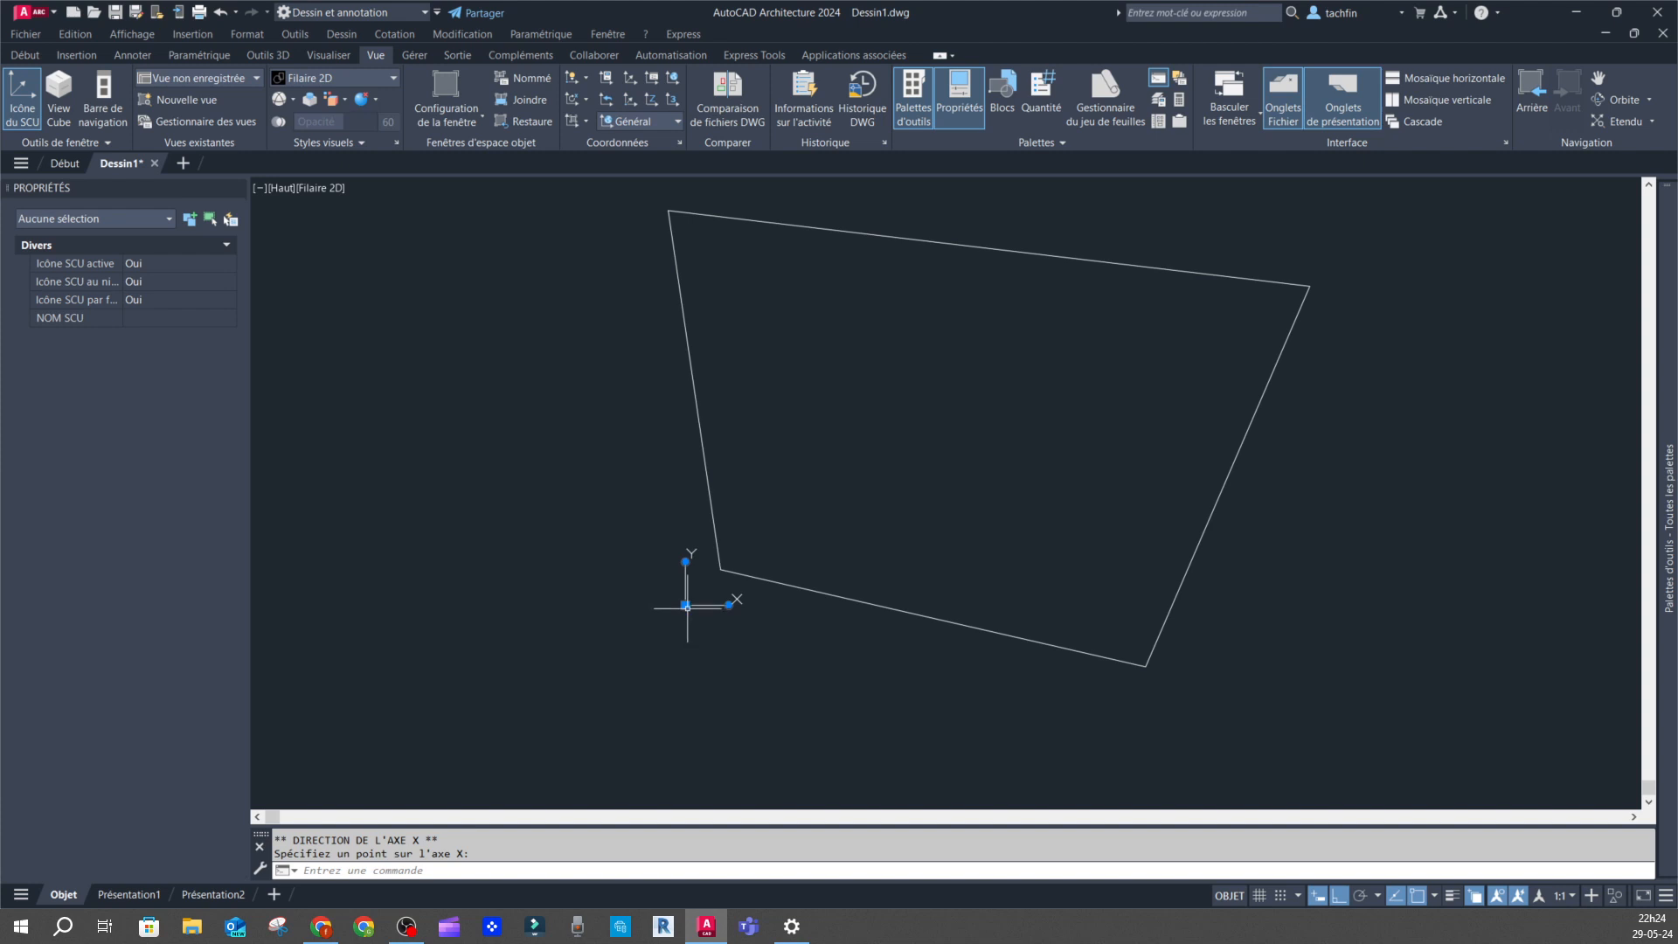
pyautogui.click(686, 606)
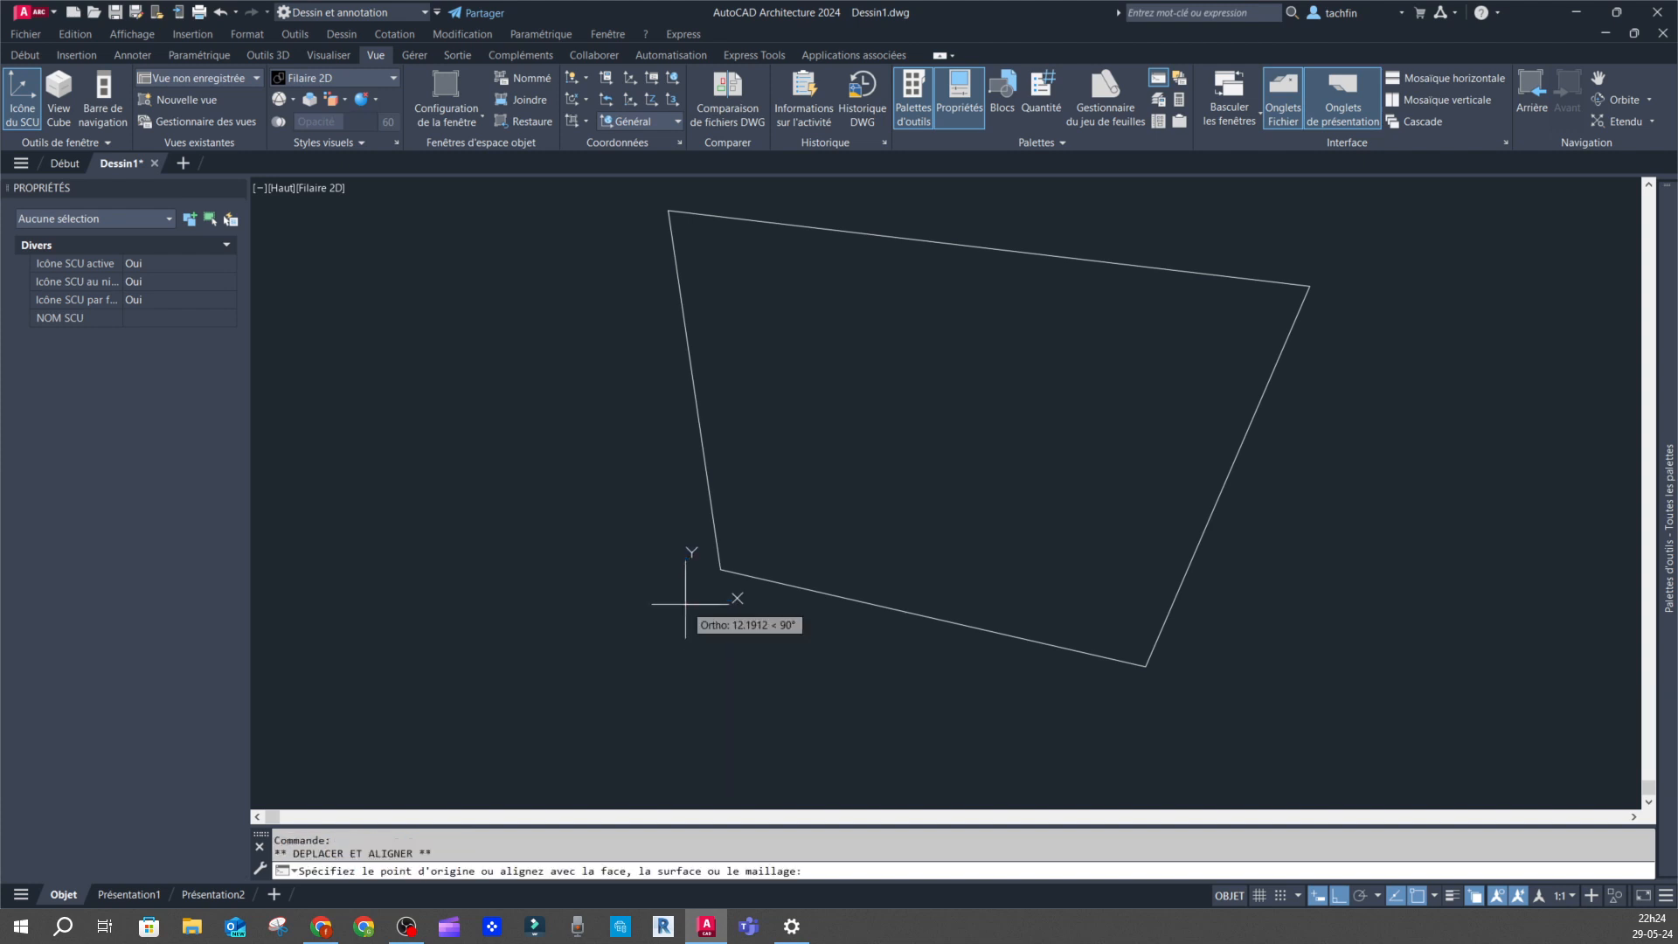
pyautogui.click(721, 568)
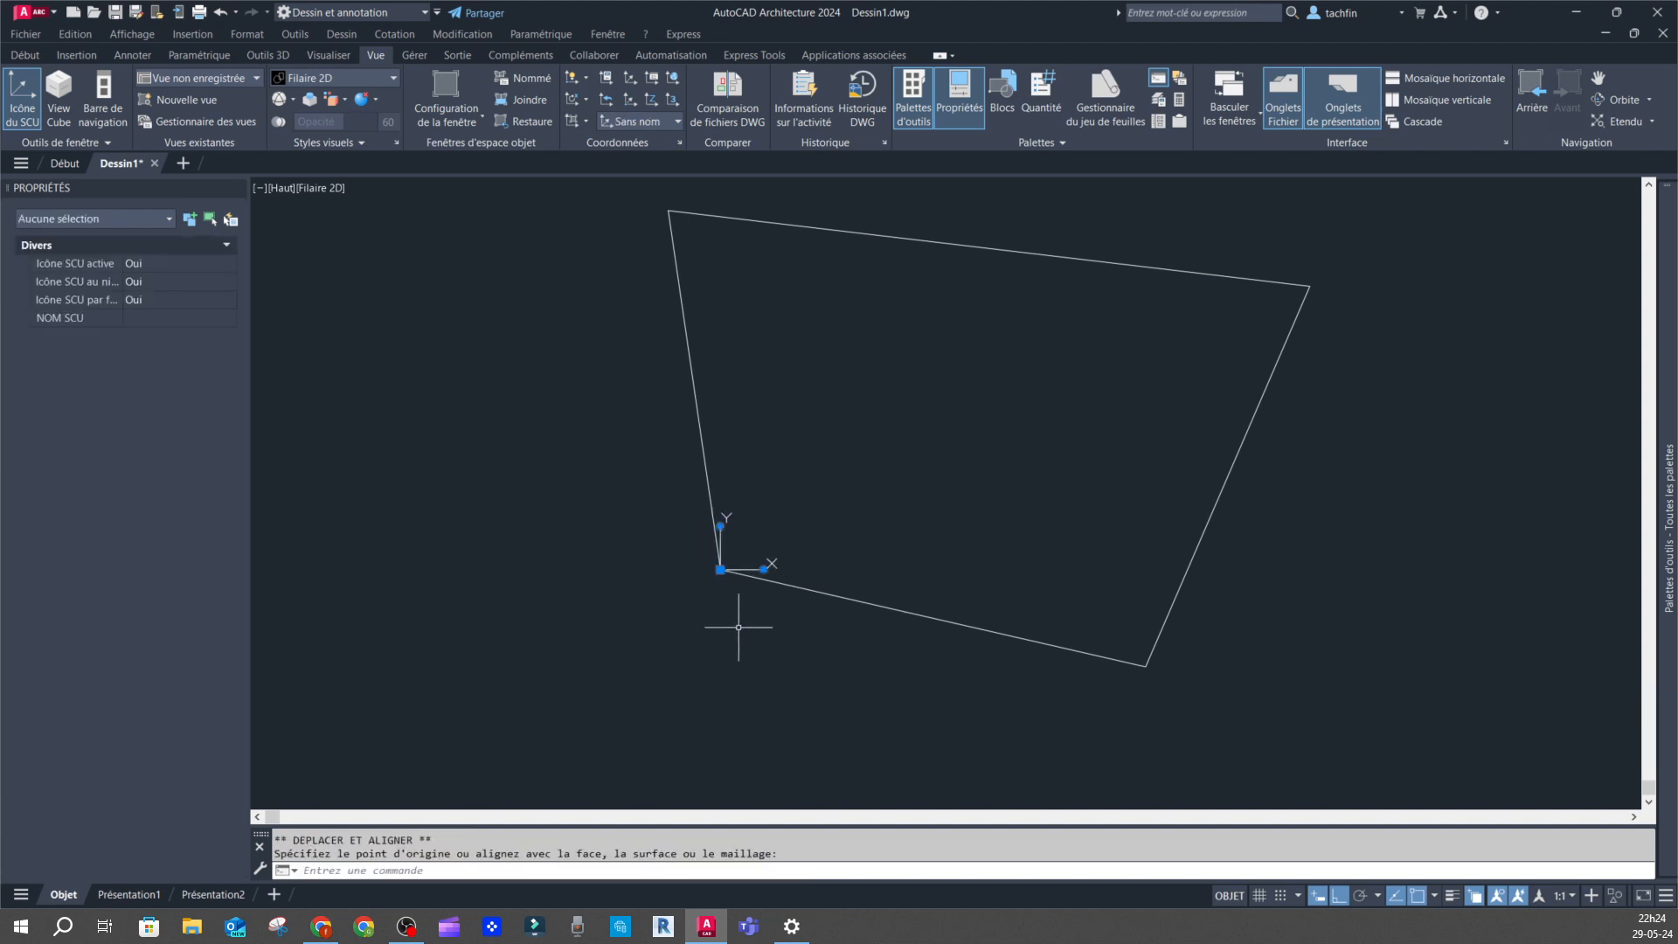
pyautogui.click(764, 570)
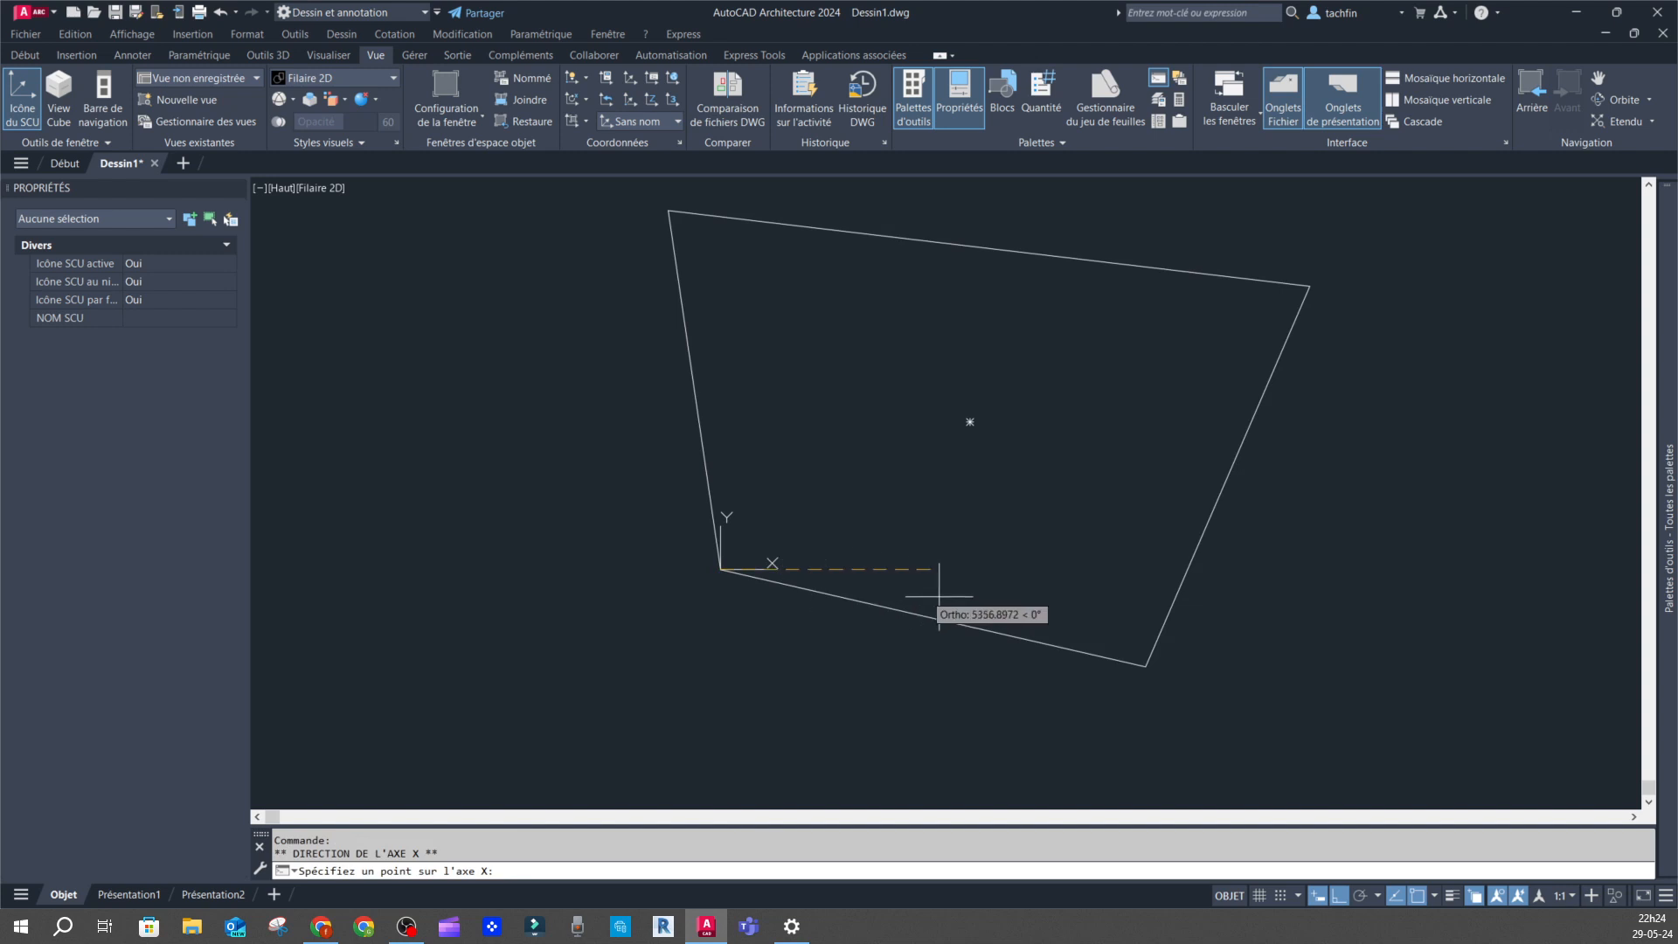
pyautogui.click(1143, 666)
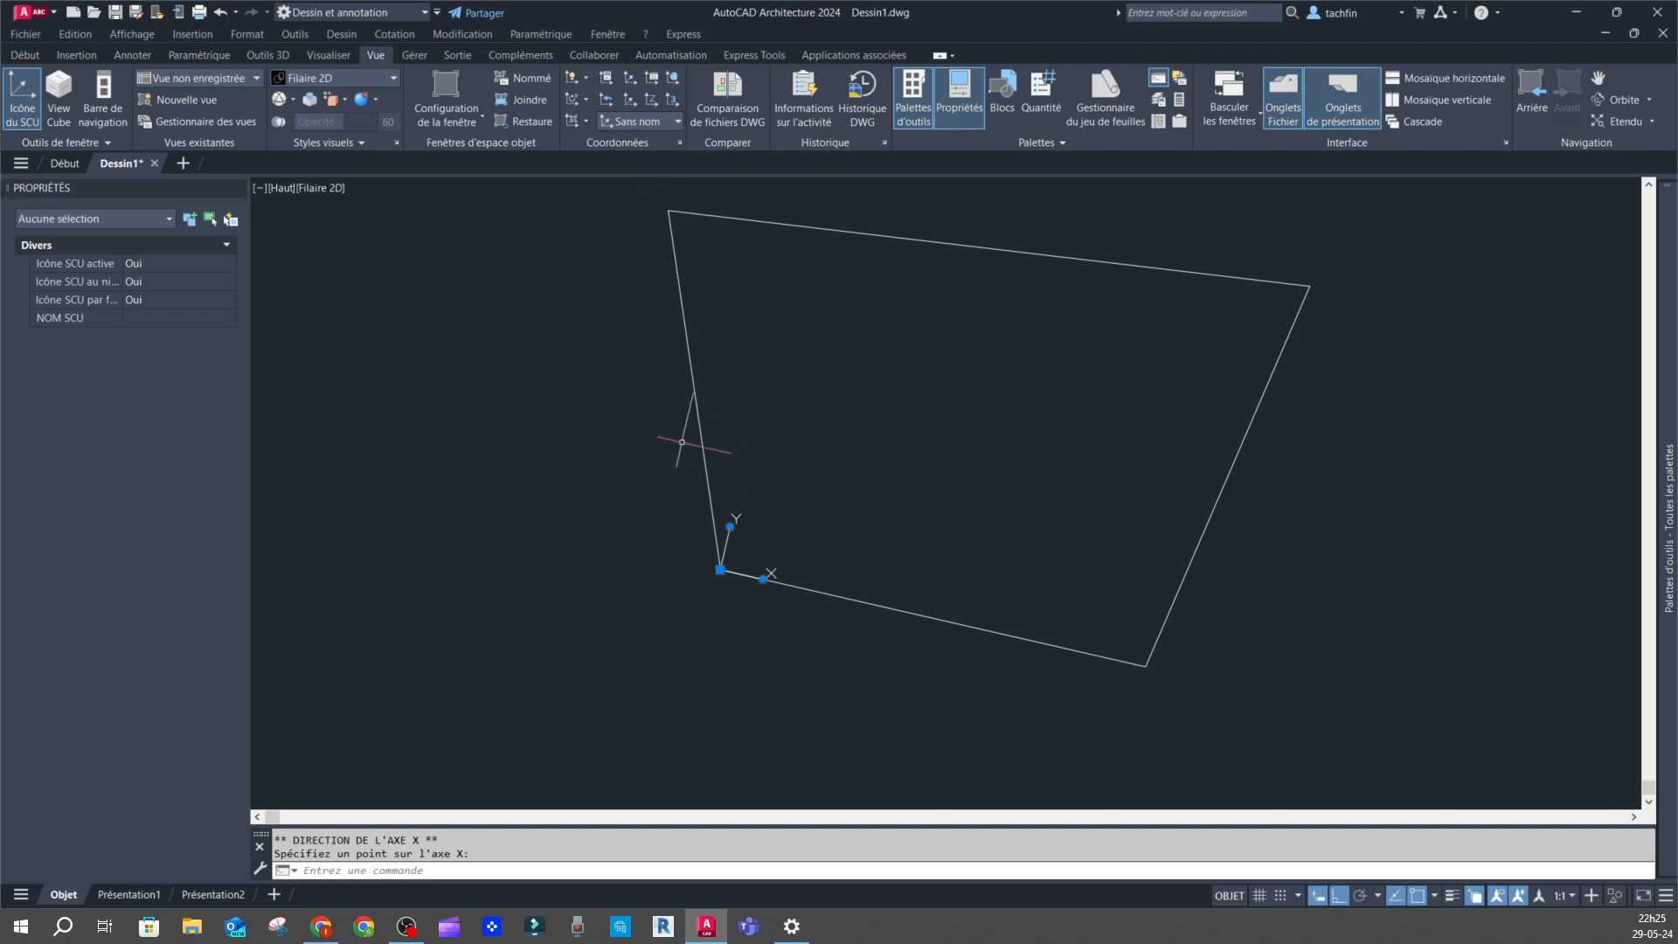
# In the UCS settings, enable switching to plan view when the UCS is modified, keeping the dialog clear of the polyline.
pyautogui.click(682, 144)
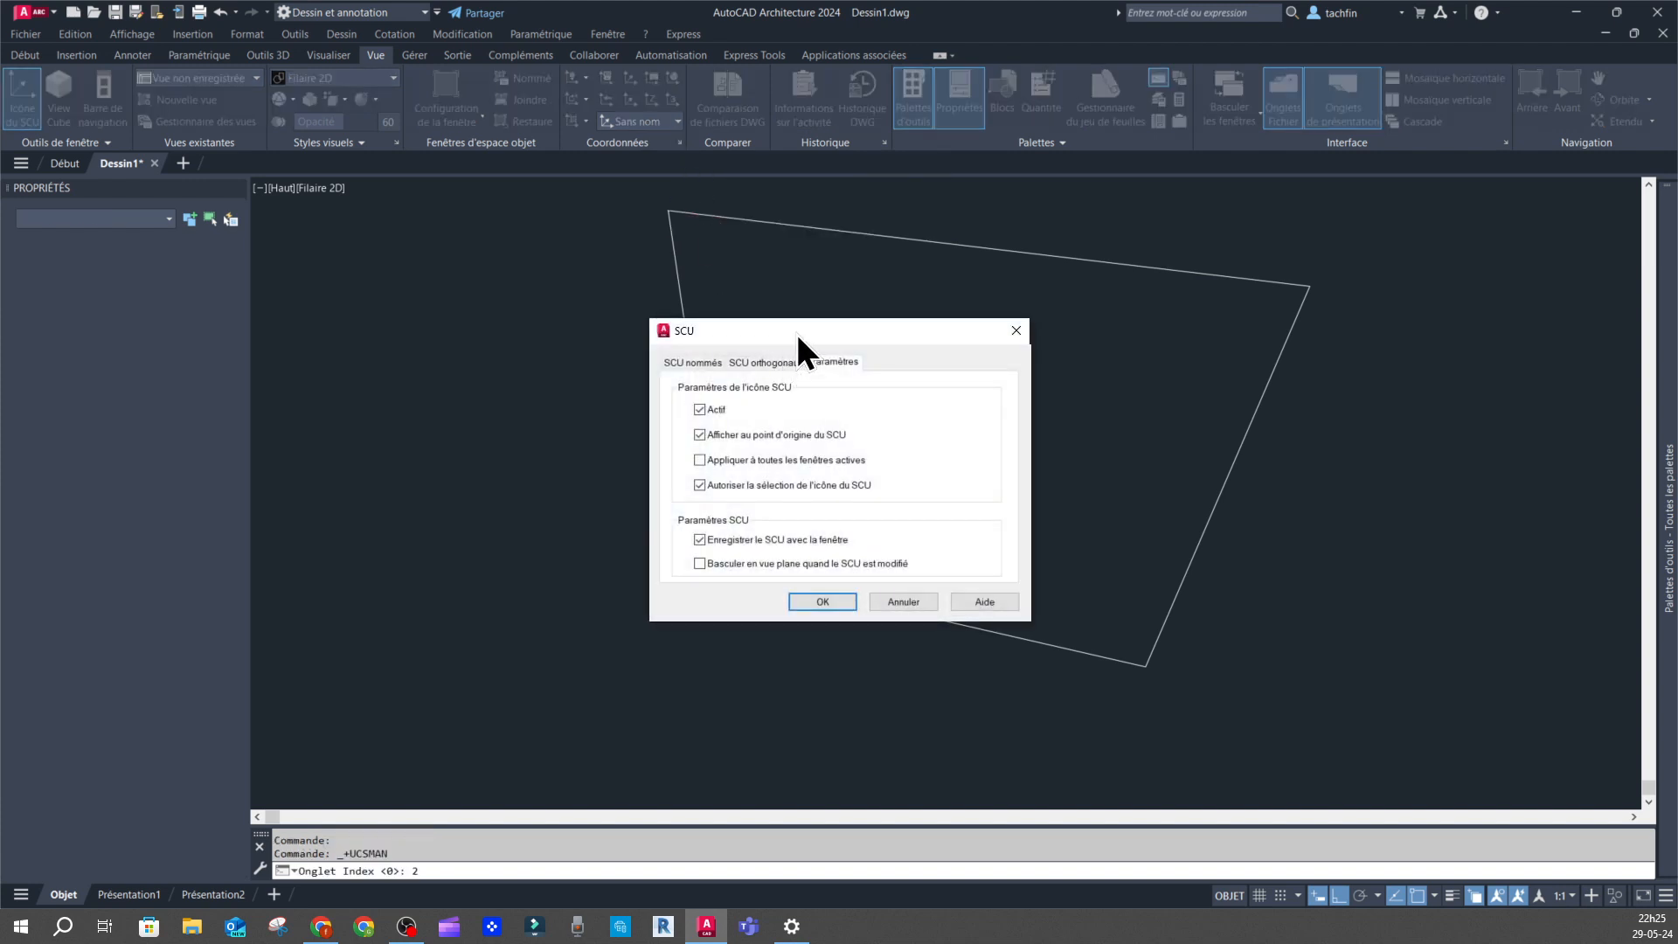
pyautogui.moveTo(796, 330); pyautogui.dragTo(400, 271)
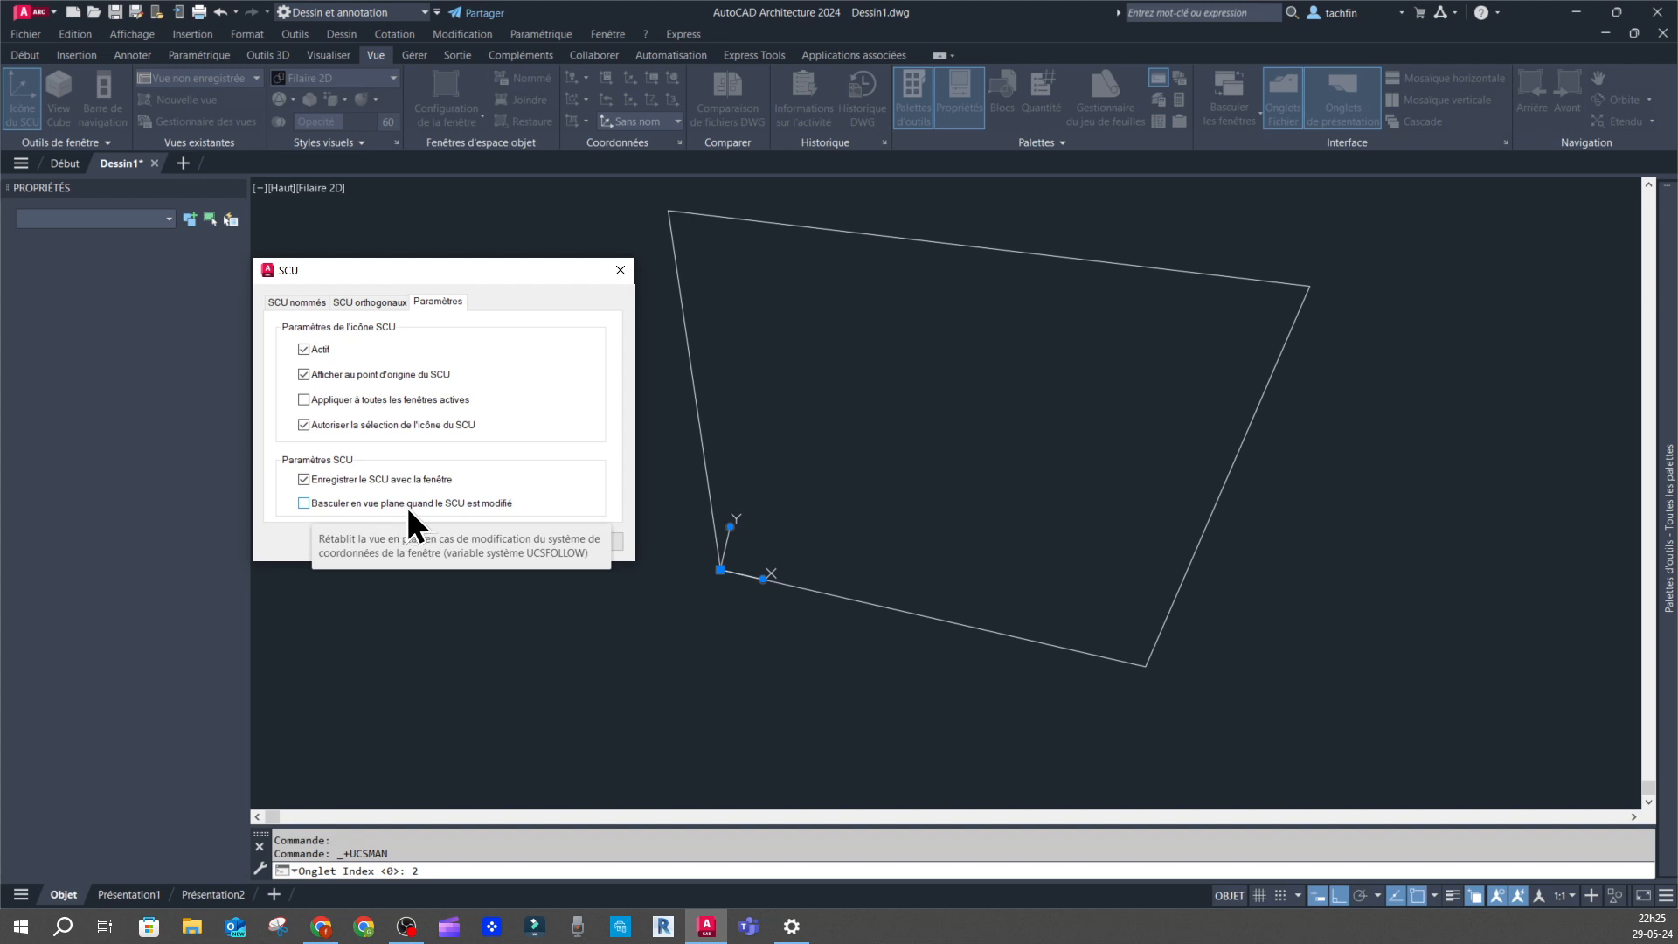
pyautogui.click(302, 503)
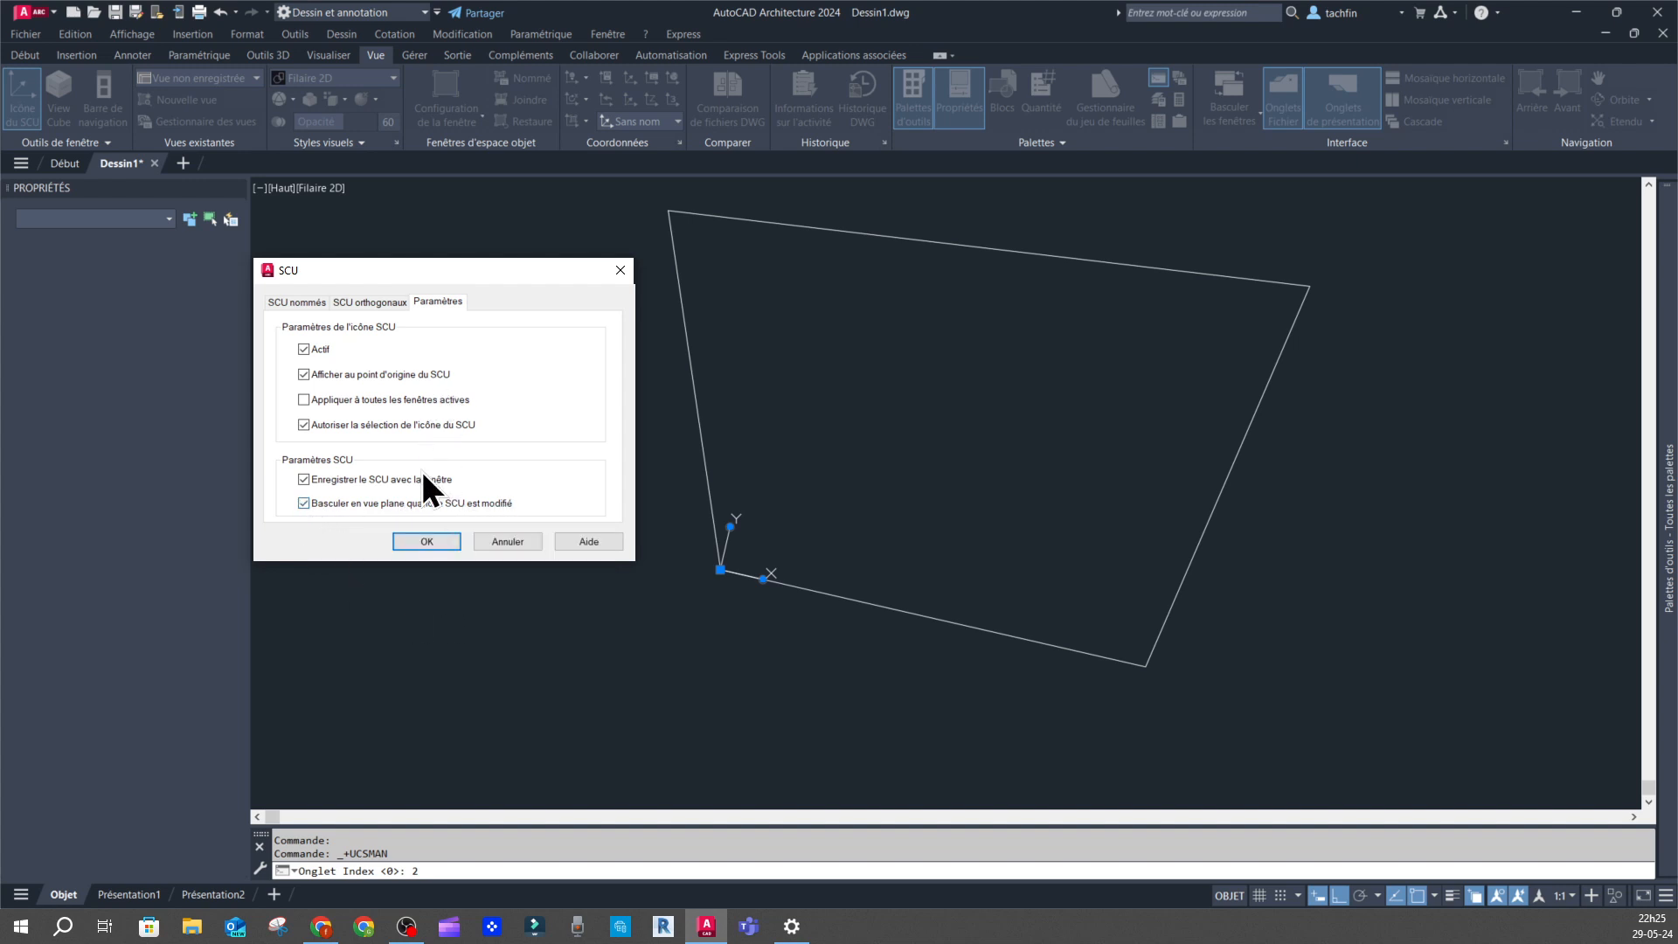
# Rename the current unnamed UCS as Sud and accept the UCS settings.
pyautogui.click(312, 300)
pyautogui.click(343, 349)
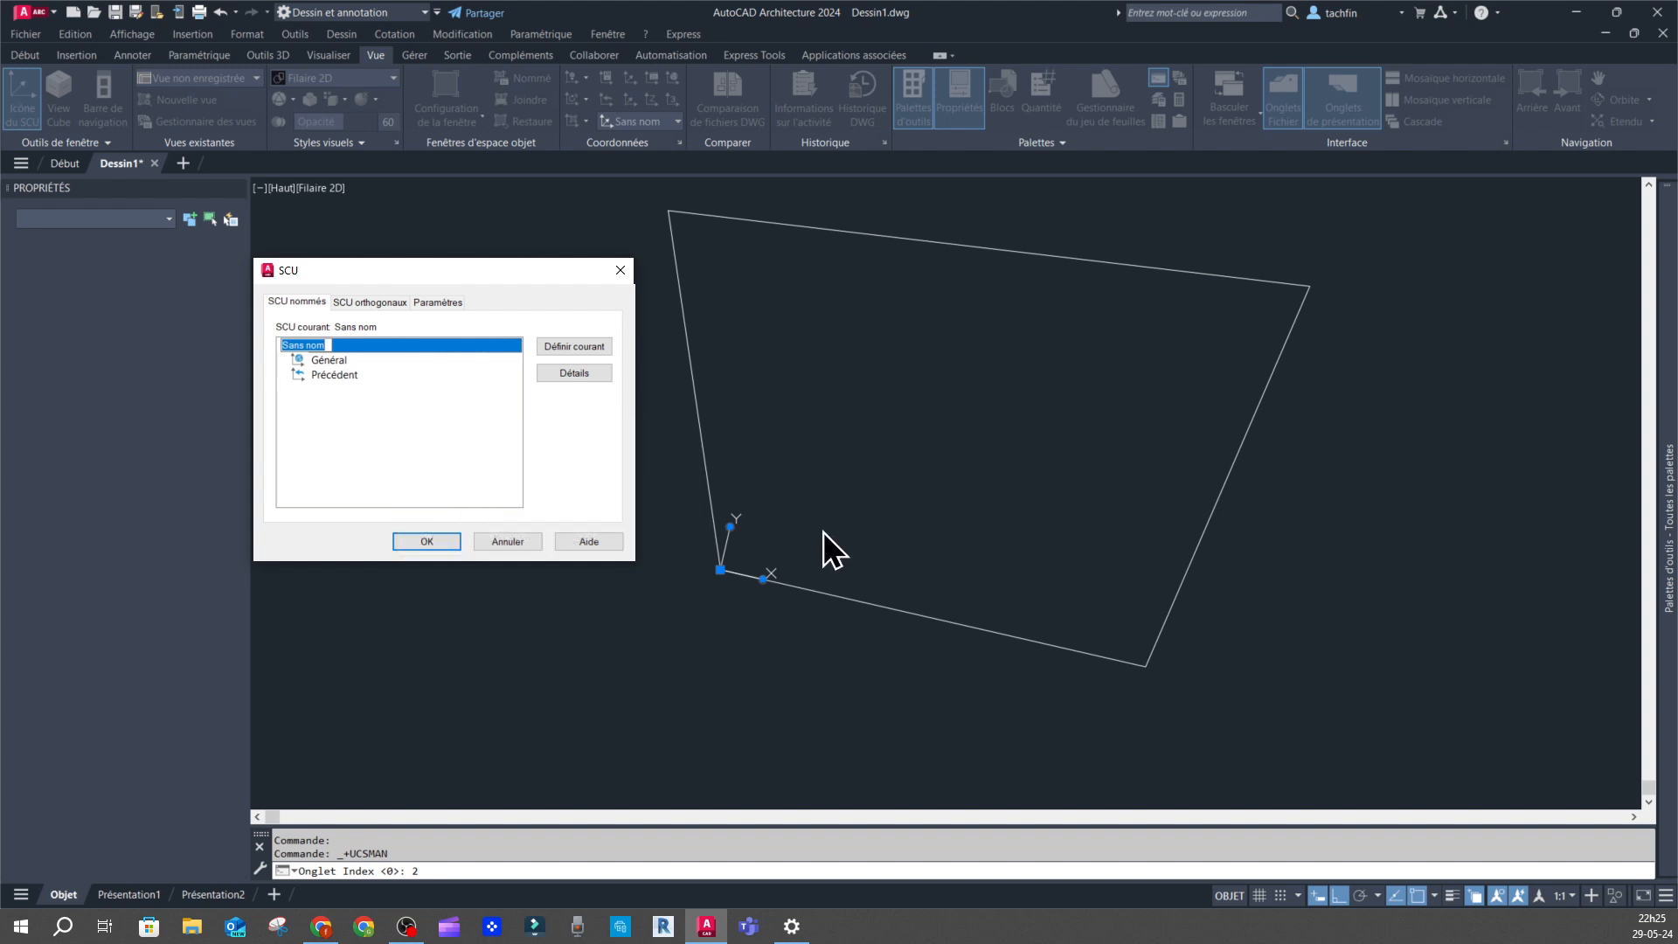
pyautogui.write('Sud')
pyautogui.press('Return')
pyautogui.click(434, 542)
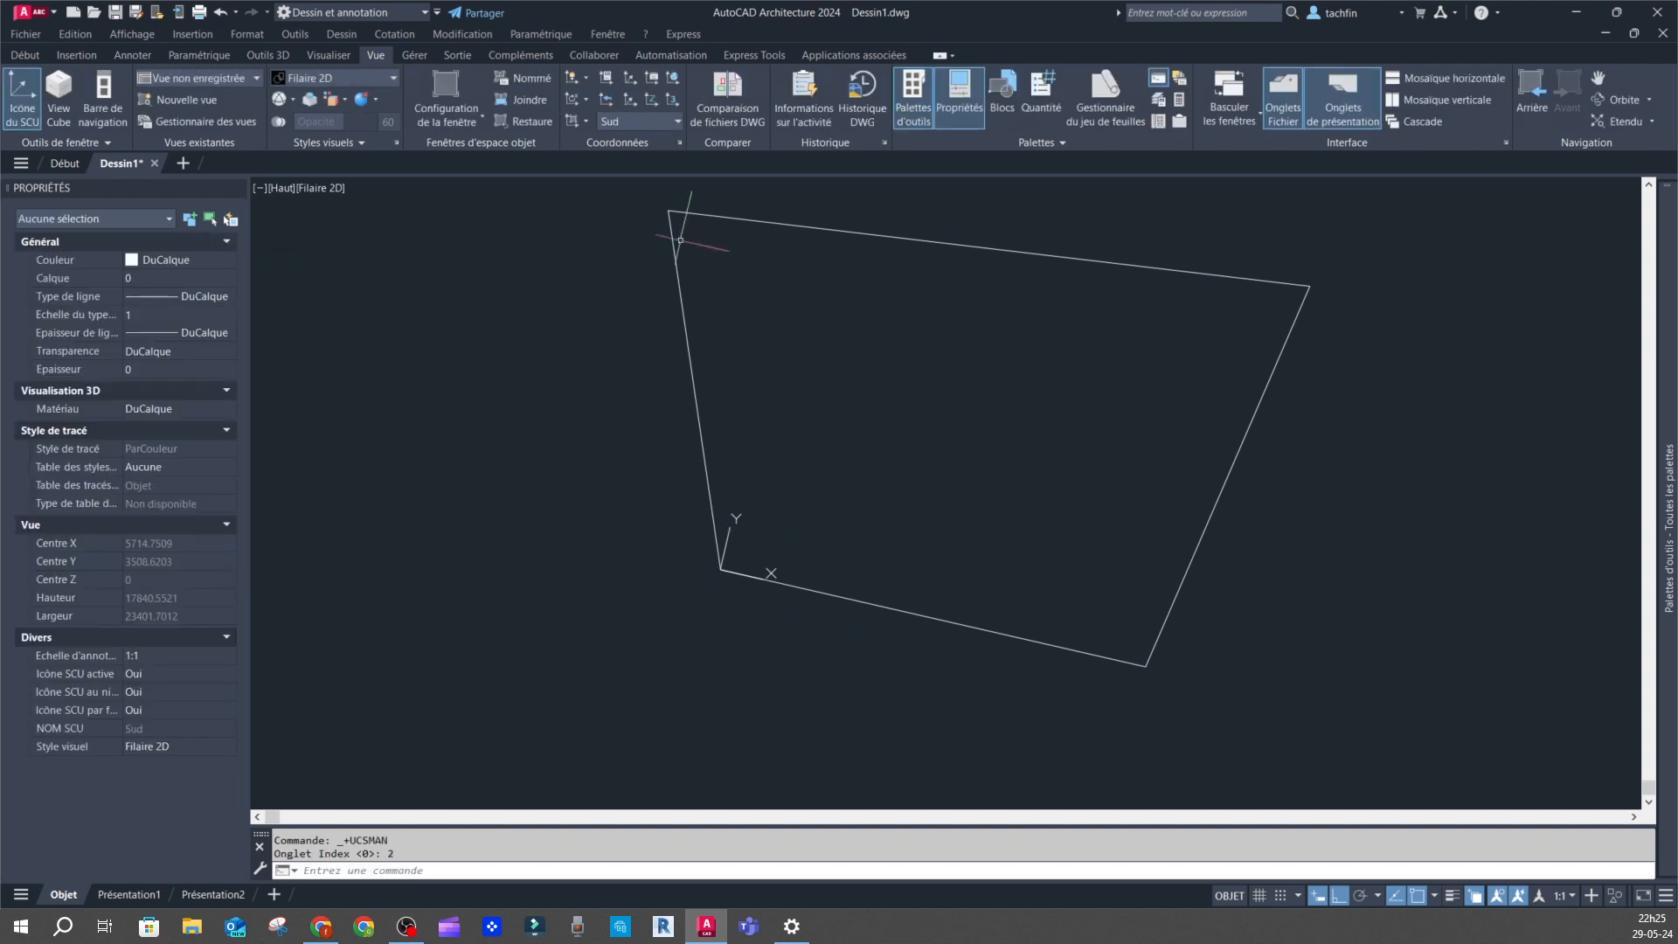
# Switch the current UCS to Général and back to Sud to compare the two plan views.
pyautogui.click(675, 124)
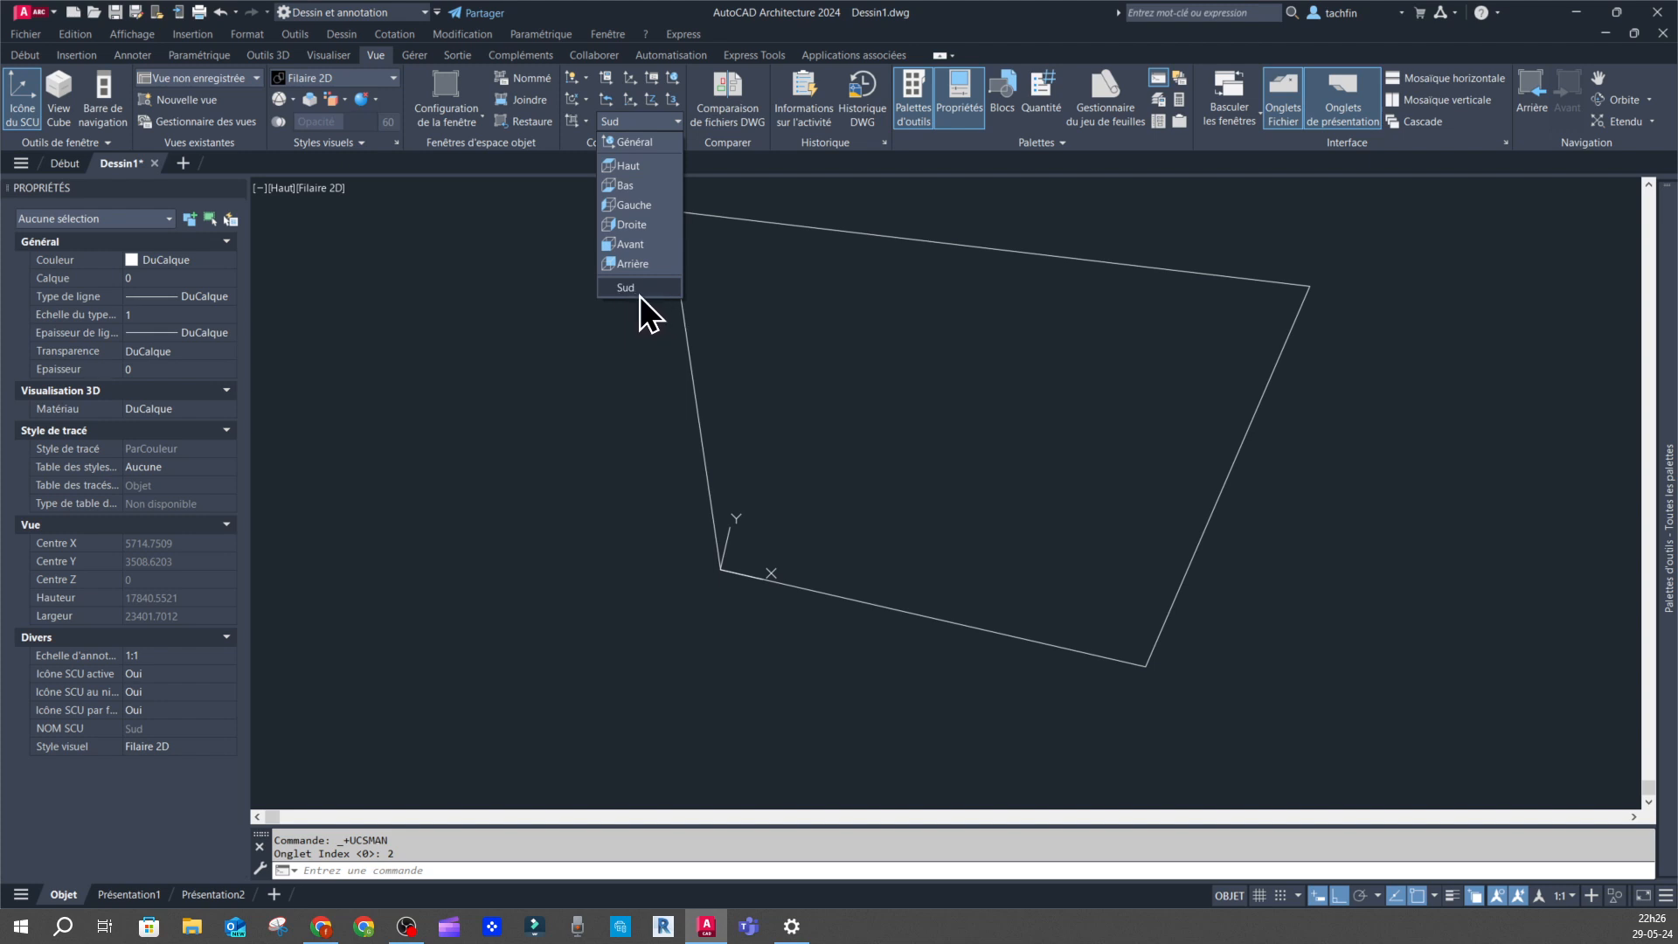
pyautogui.click(638, 145)
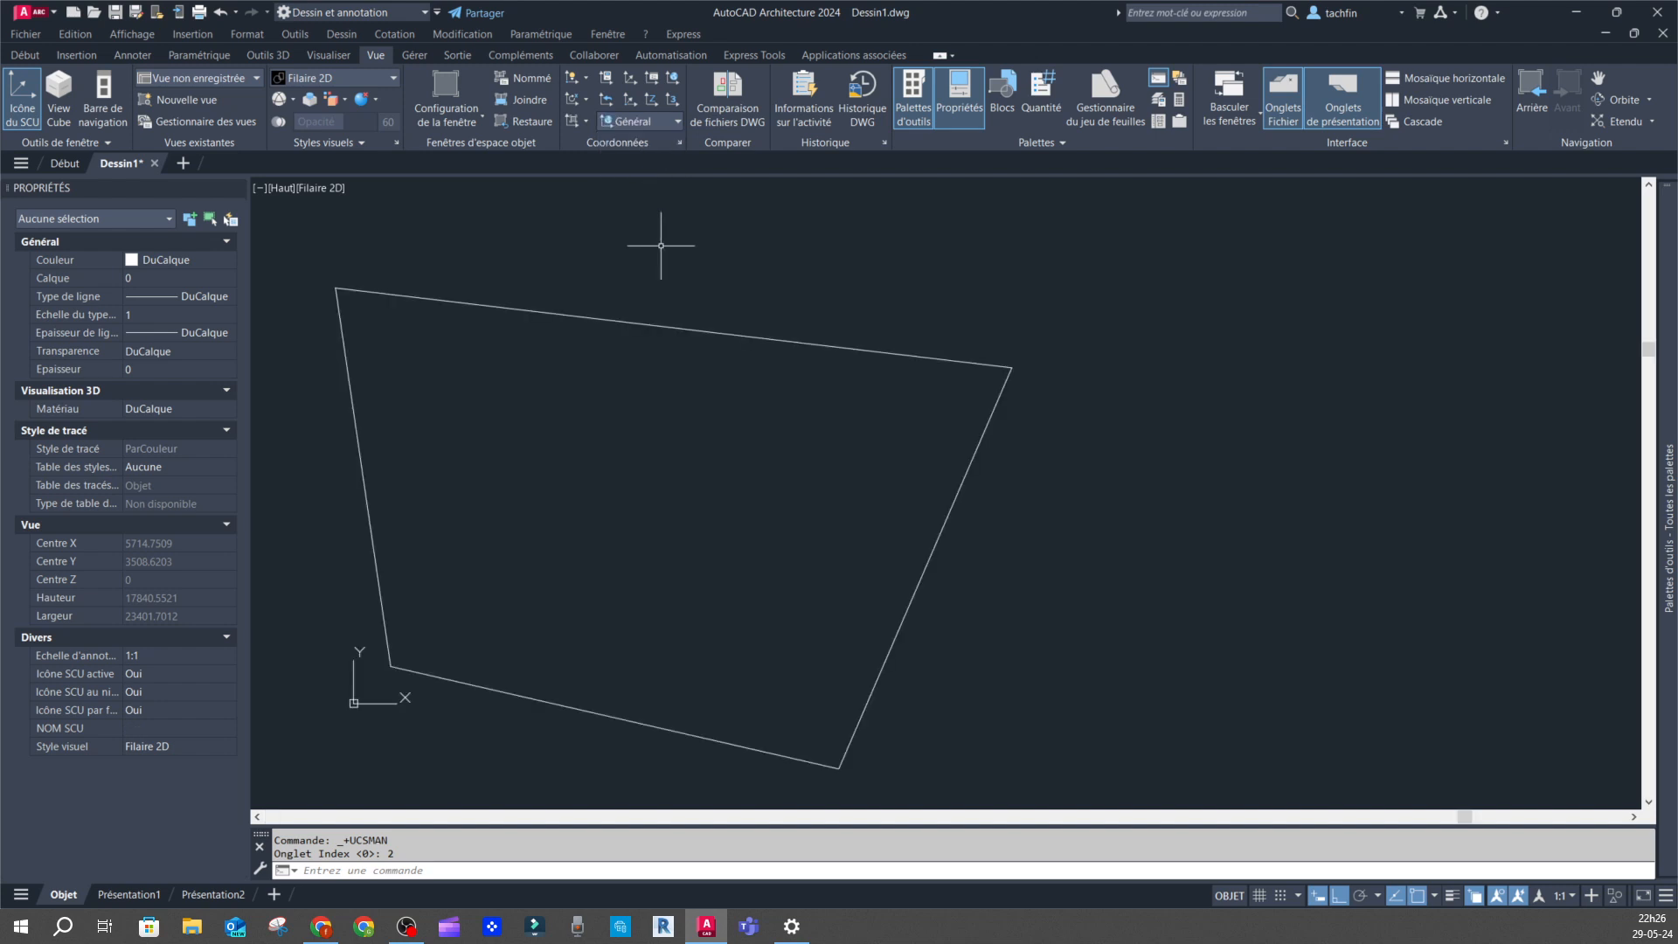
pyautogui.scroll(-5, 850, 471)
pyautogui.scroll(2, 851, 471)
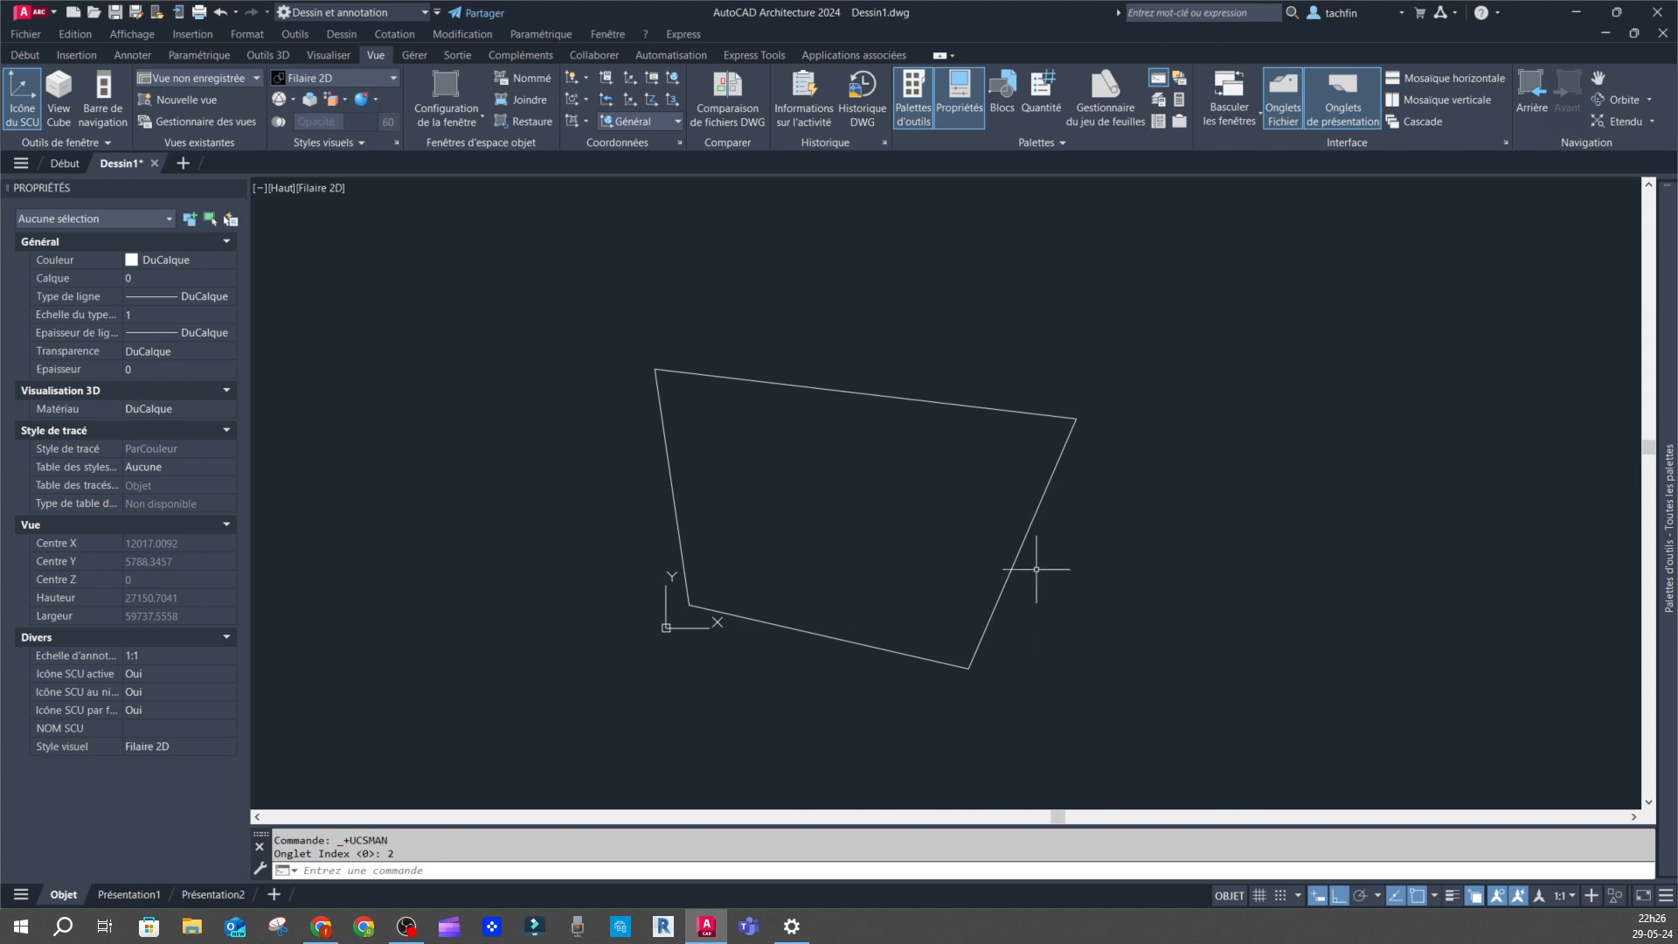
pyautogui.click(676, 122)
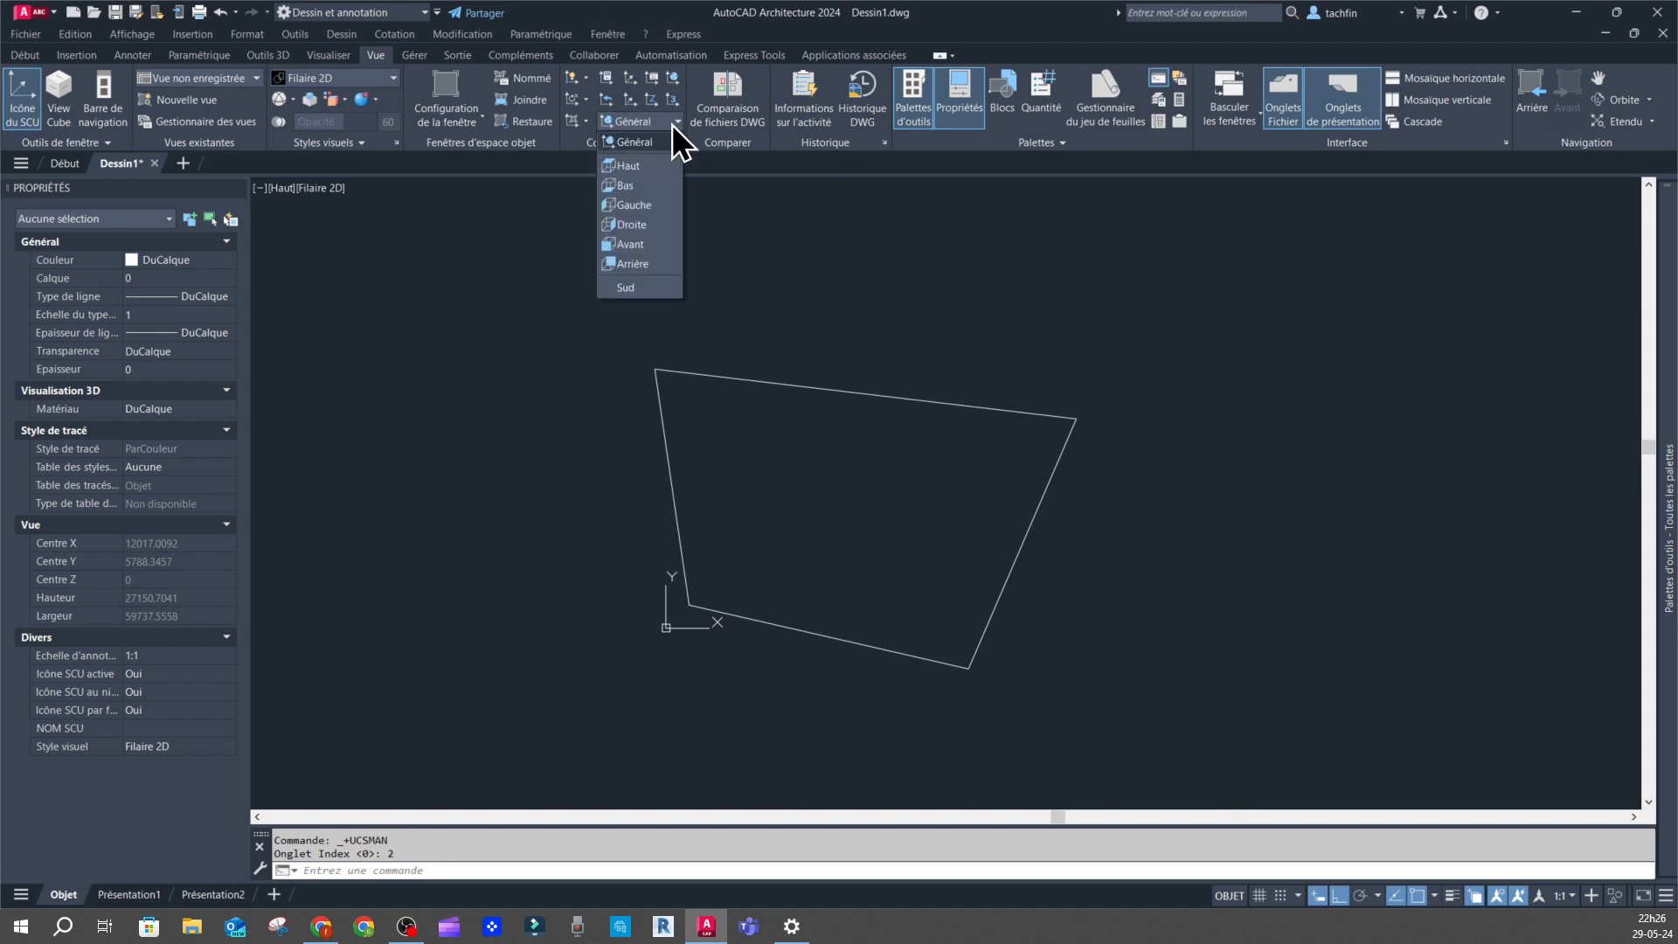
pyautogui.click(642, 291)
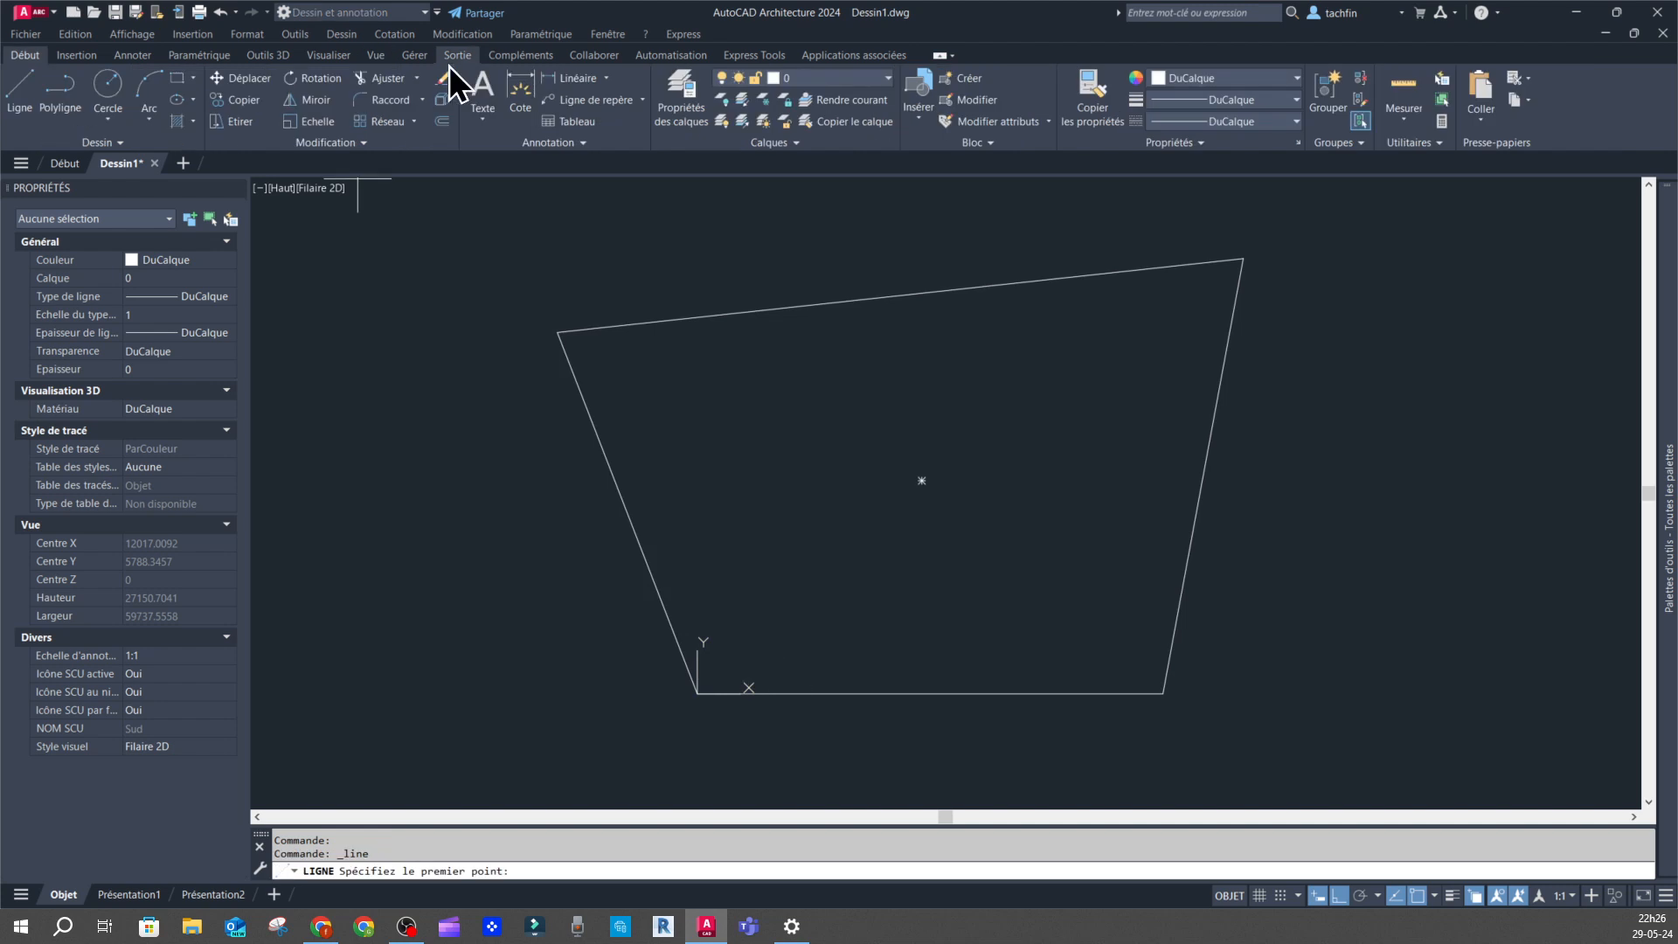
# Restore the Général UCS and cancel the pending Line command.
pyautogui.click(374, 57)
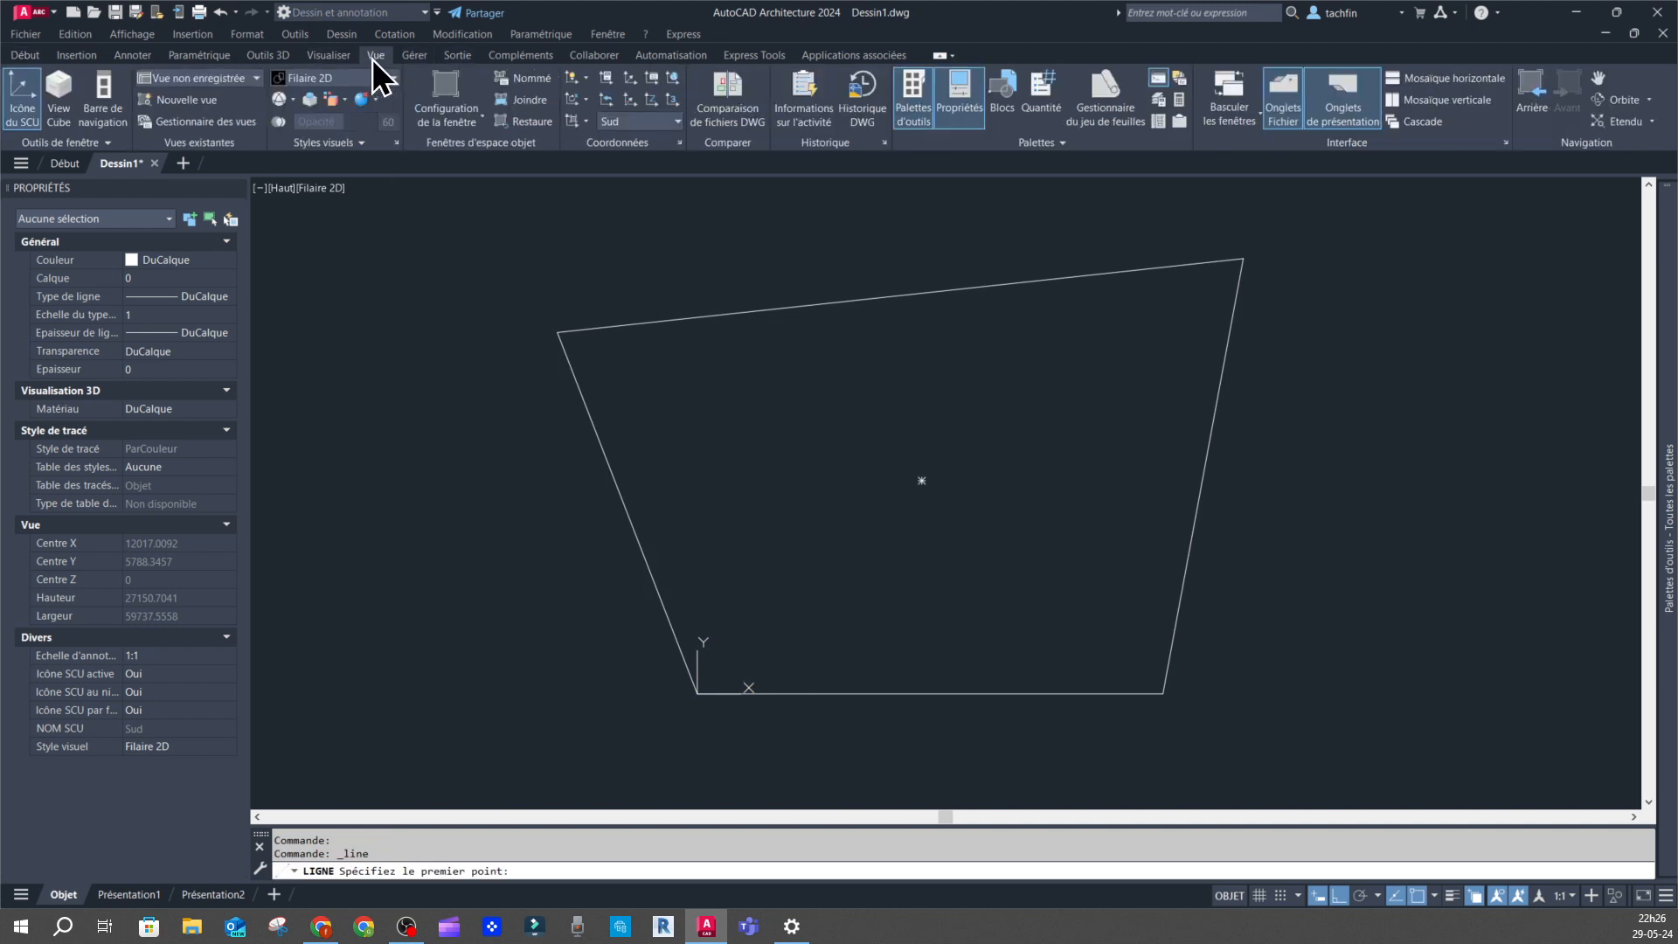
pyautogui.click(677, 123)
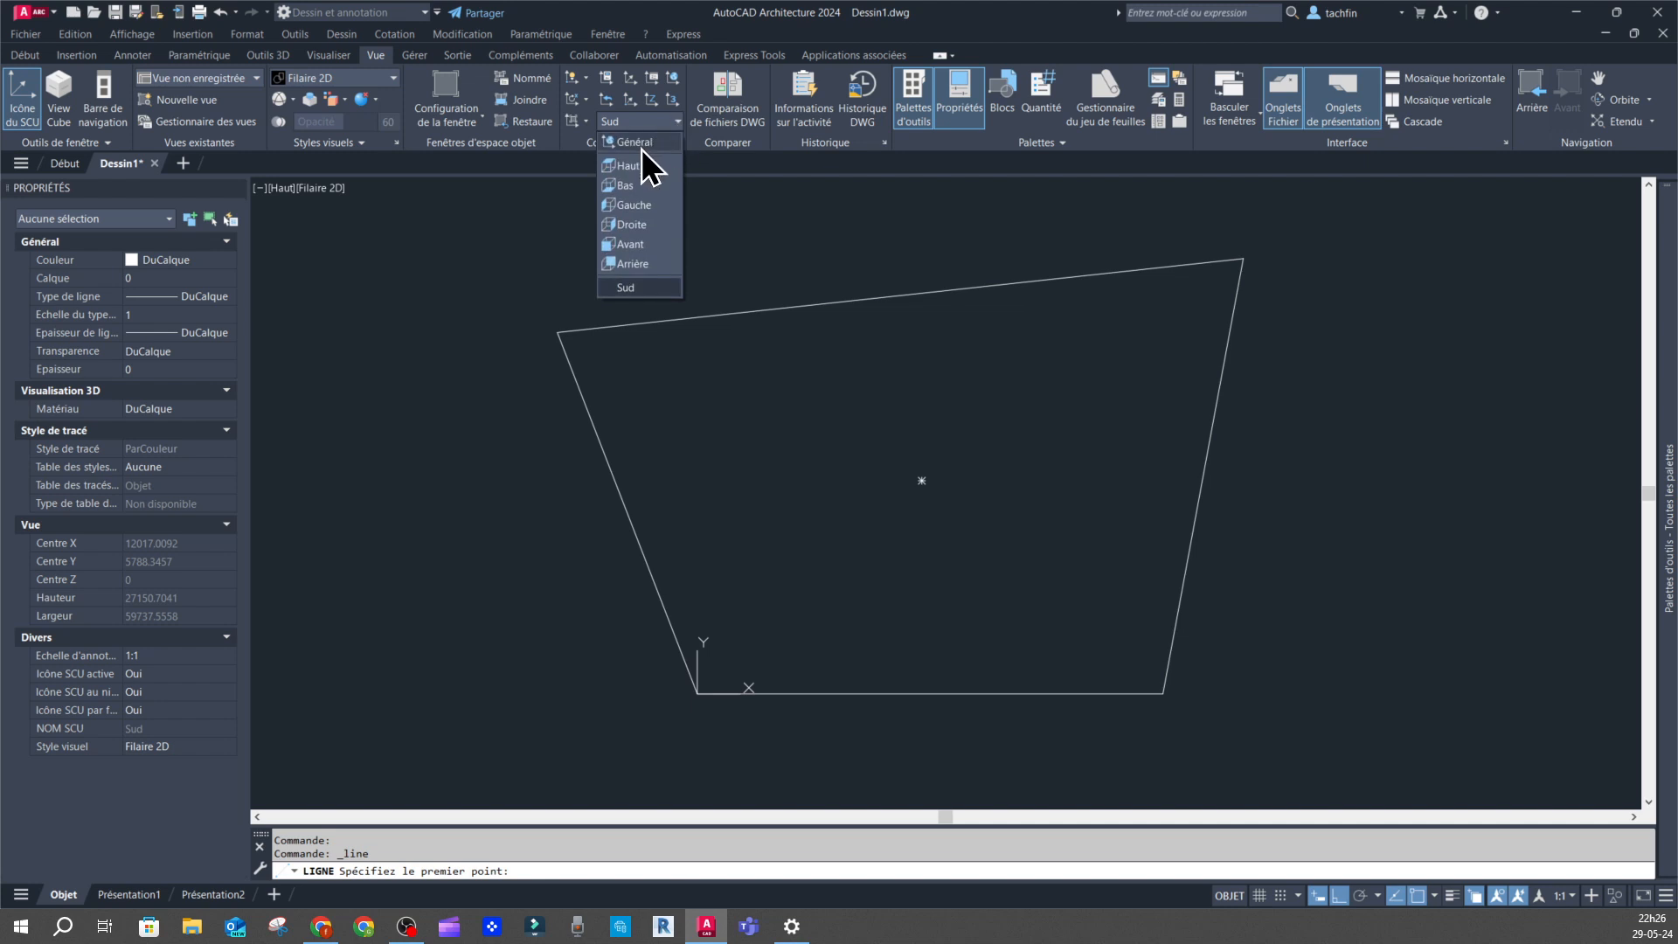
pyautogui.click(642, 145)
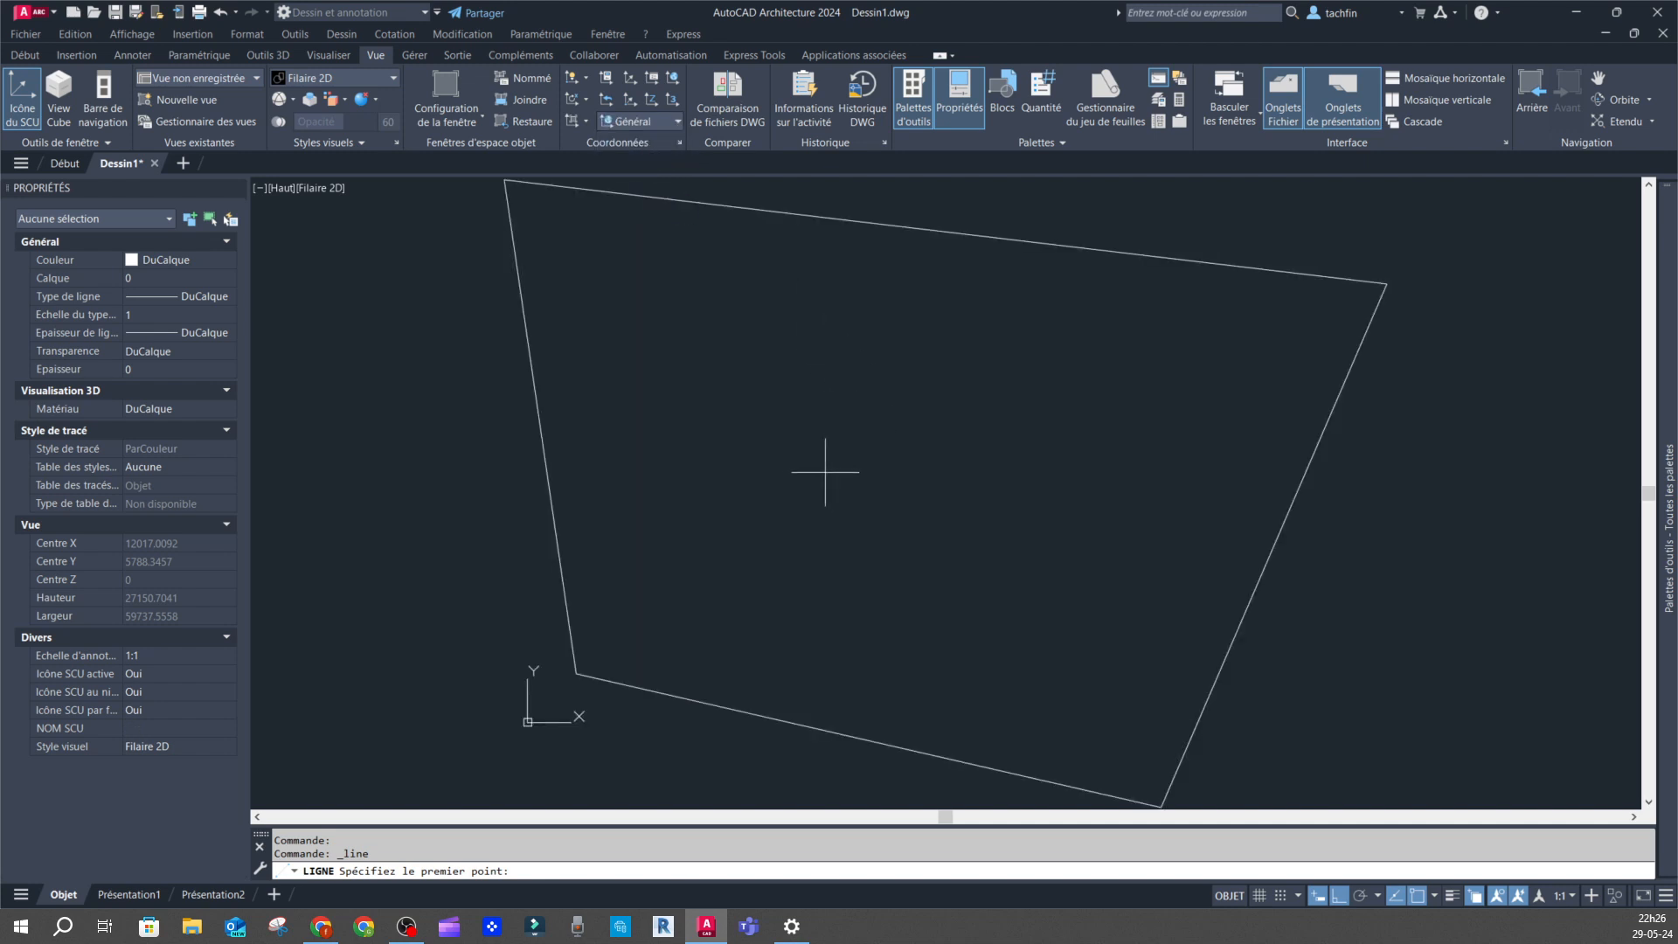
pyautogui.scroll(-2, 897, 441)
pyautogui.press('Escape')
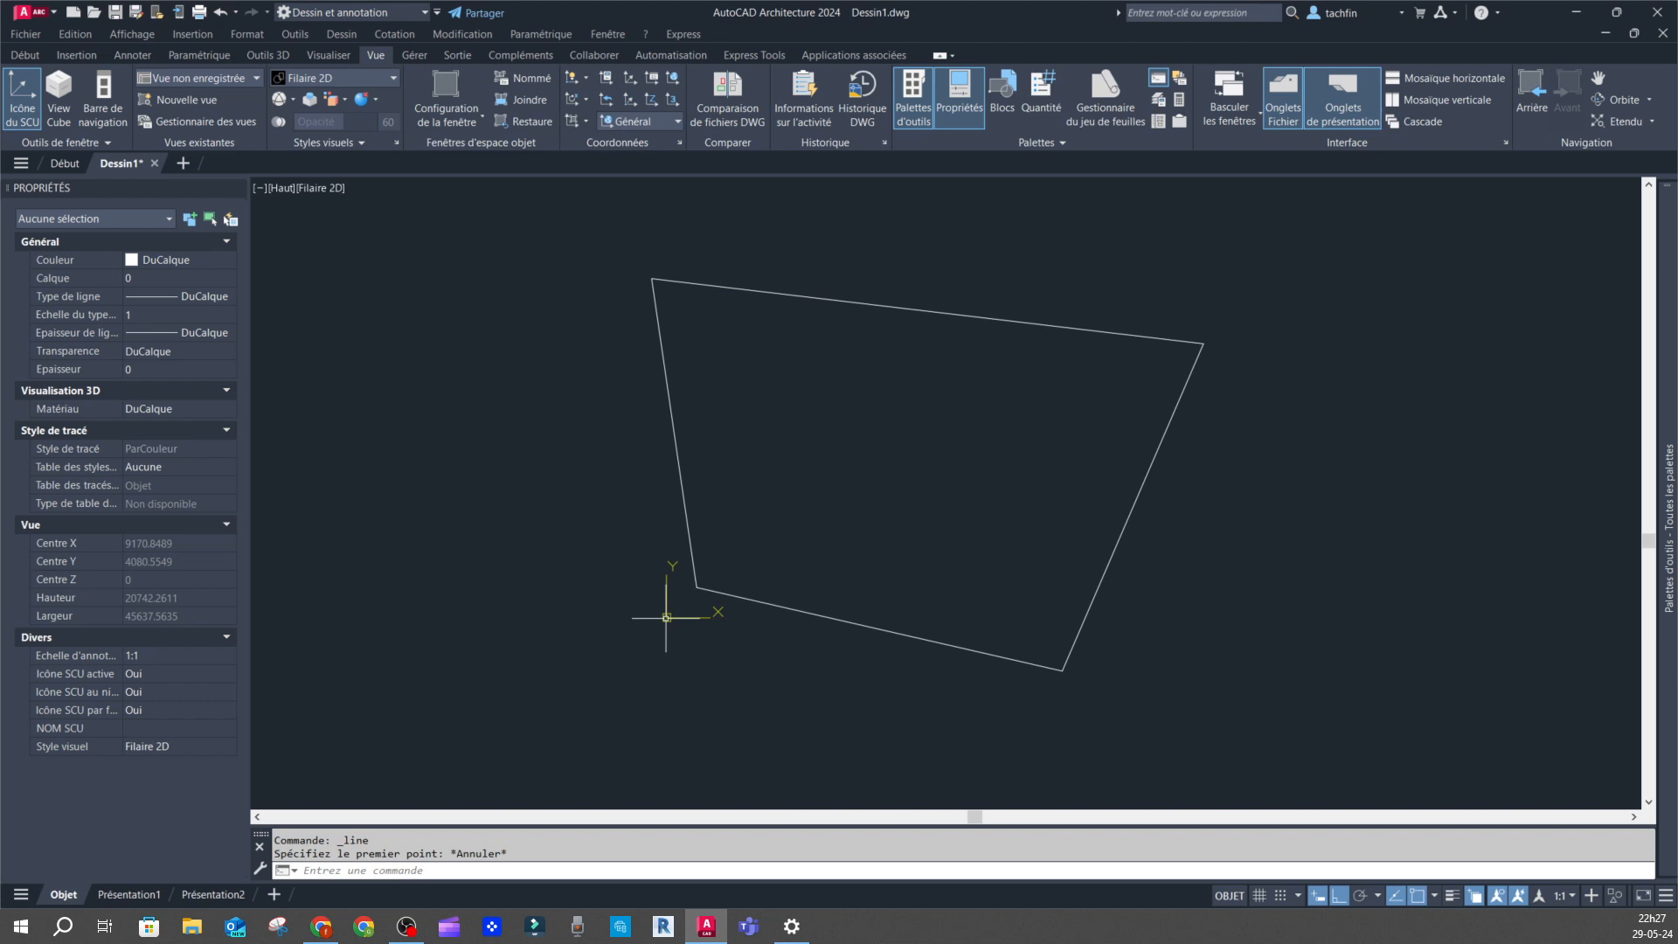
# Define a UCS with SCU, with its origin at the lower-right vertex, X axis through the upper-right vertex and Y side toward the polyline's interior.
pyautogui.write('scu')
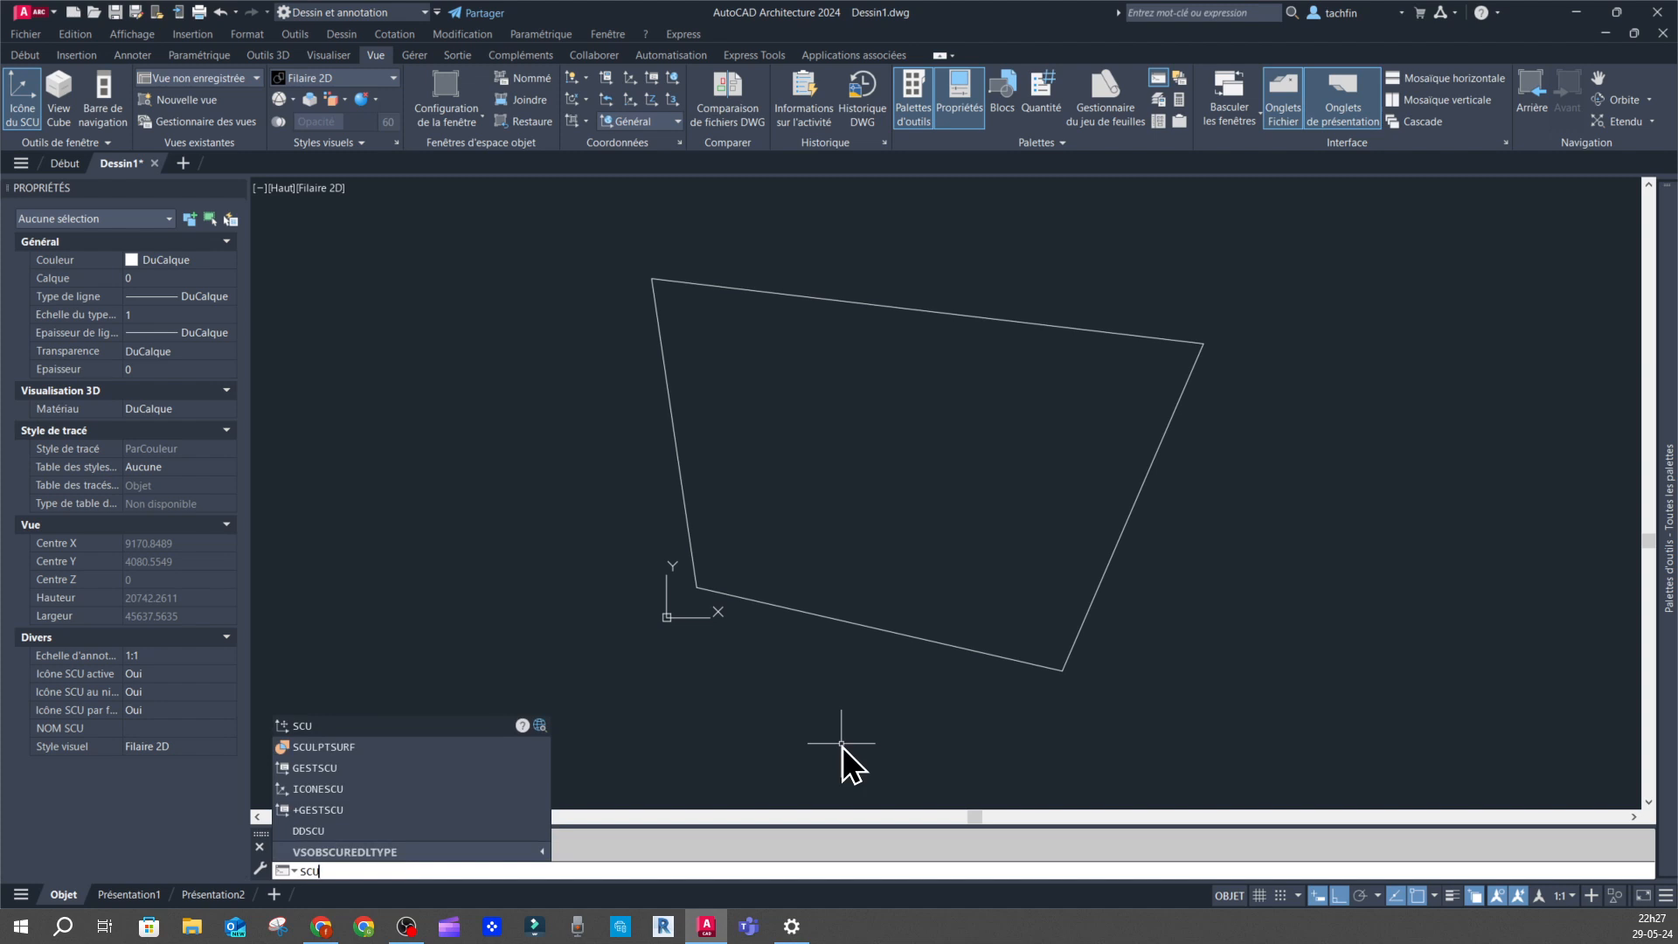
pyautogui.press('Return')
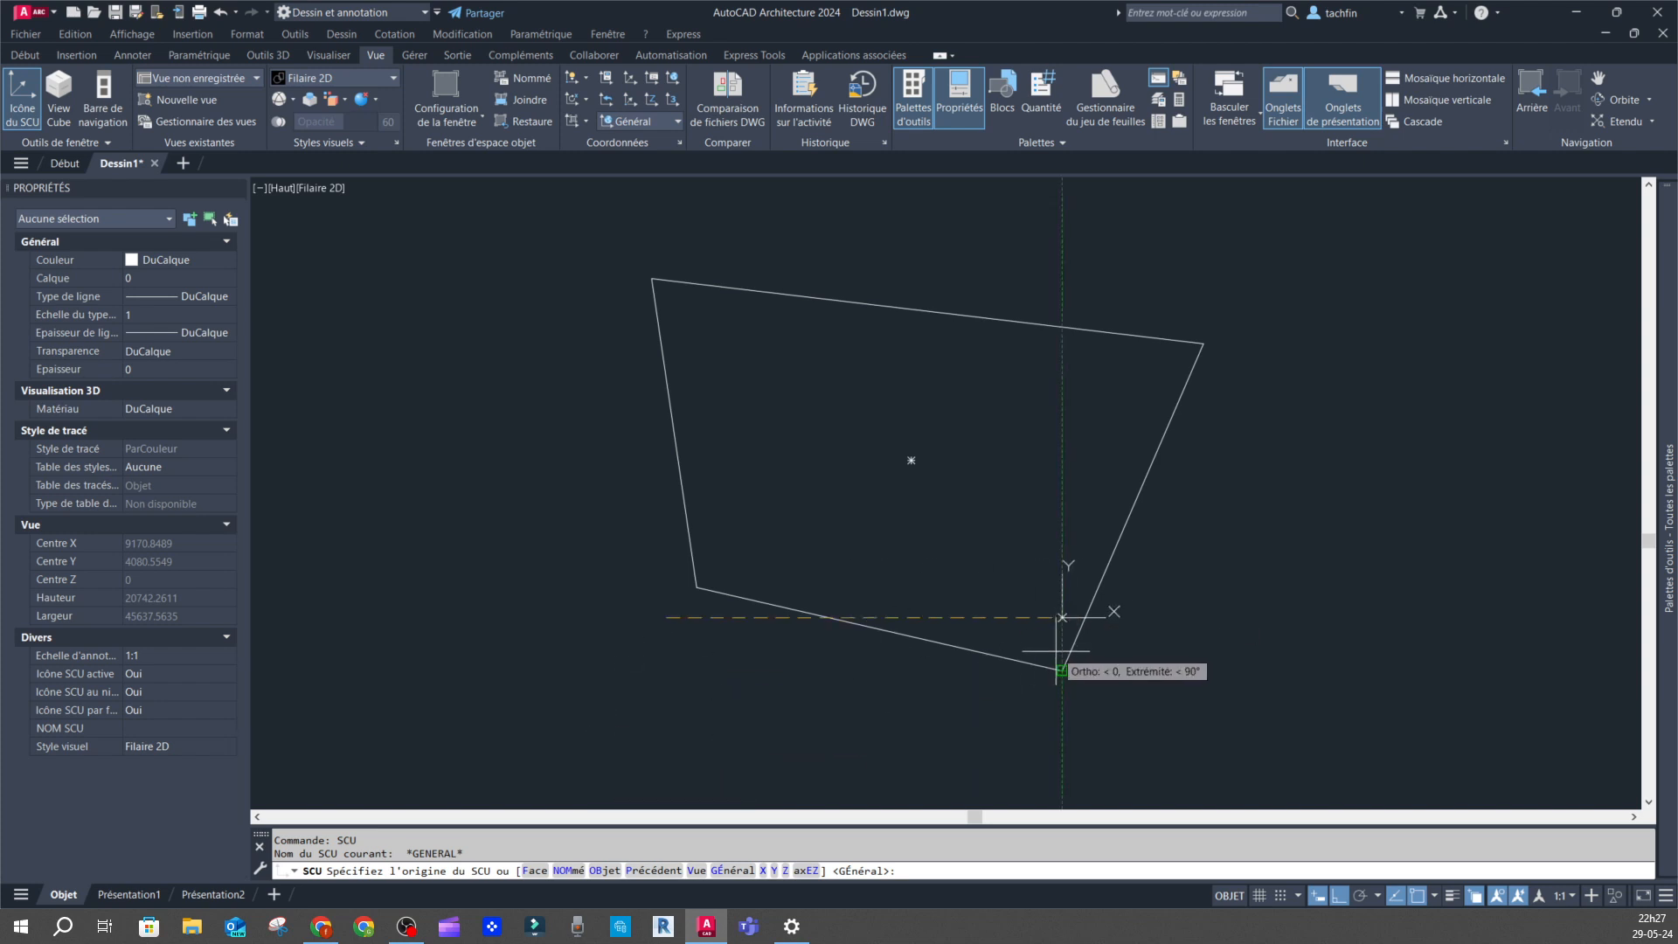
pyautogui.click(1063, 670)
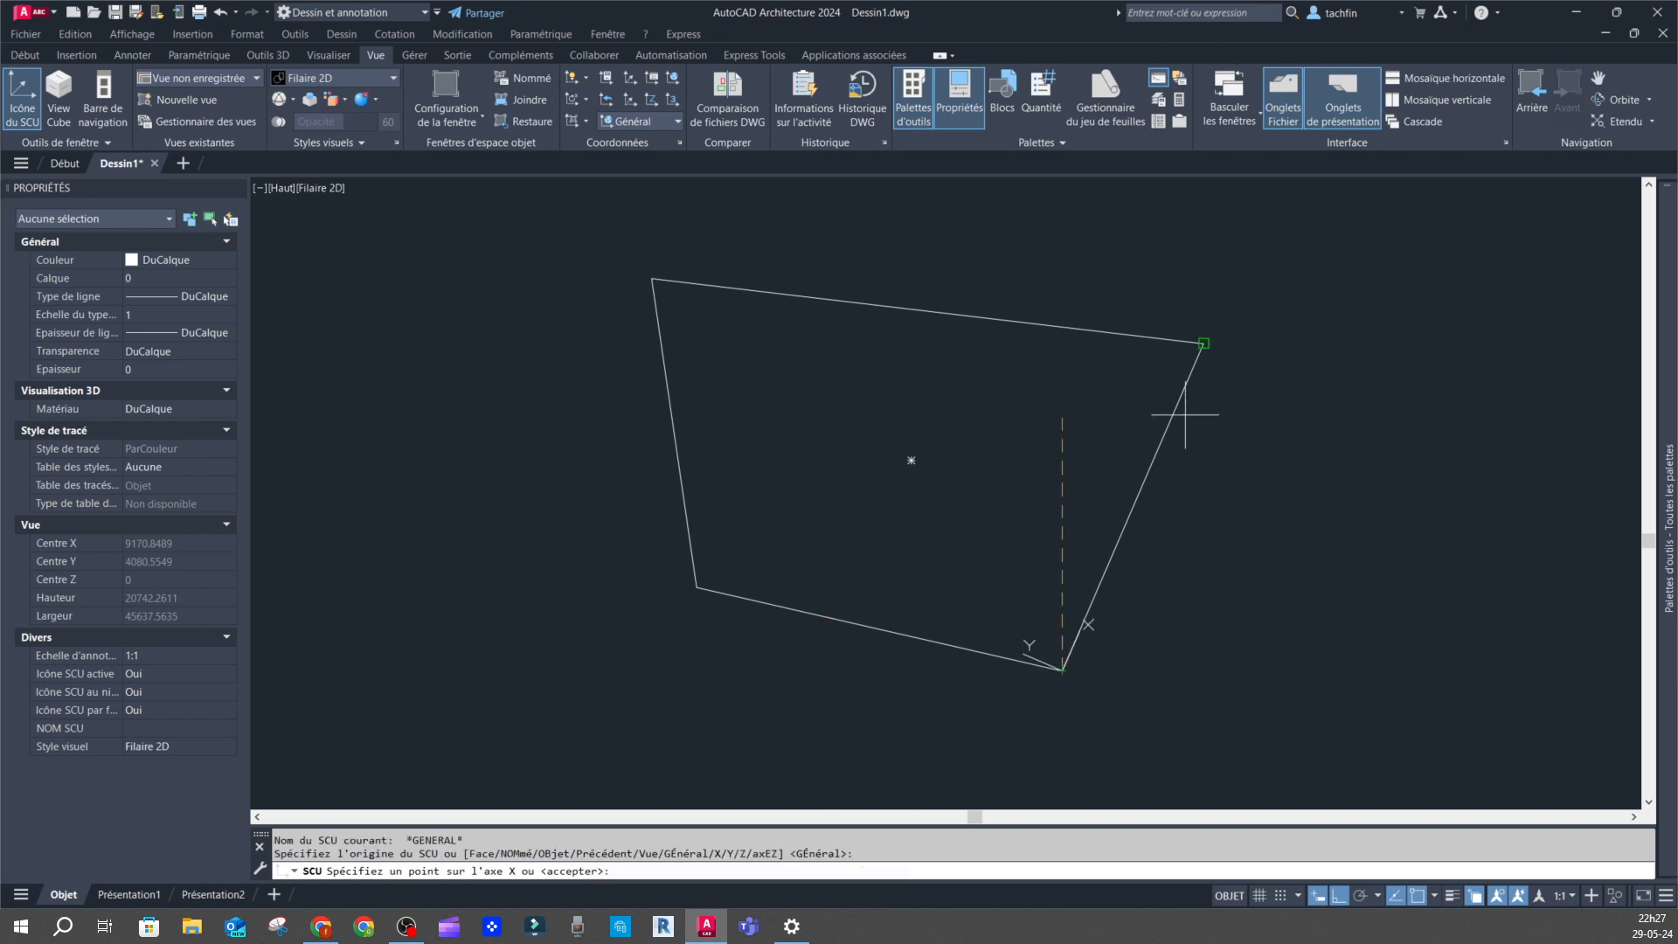
pyautogui.click(1204, 344)
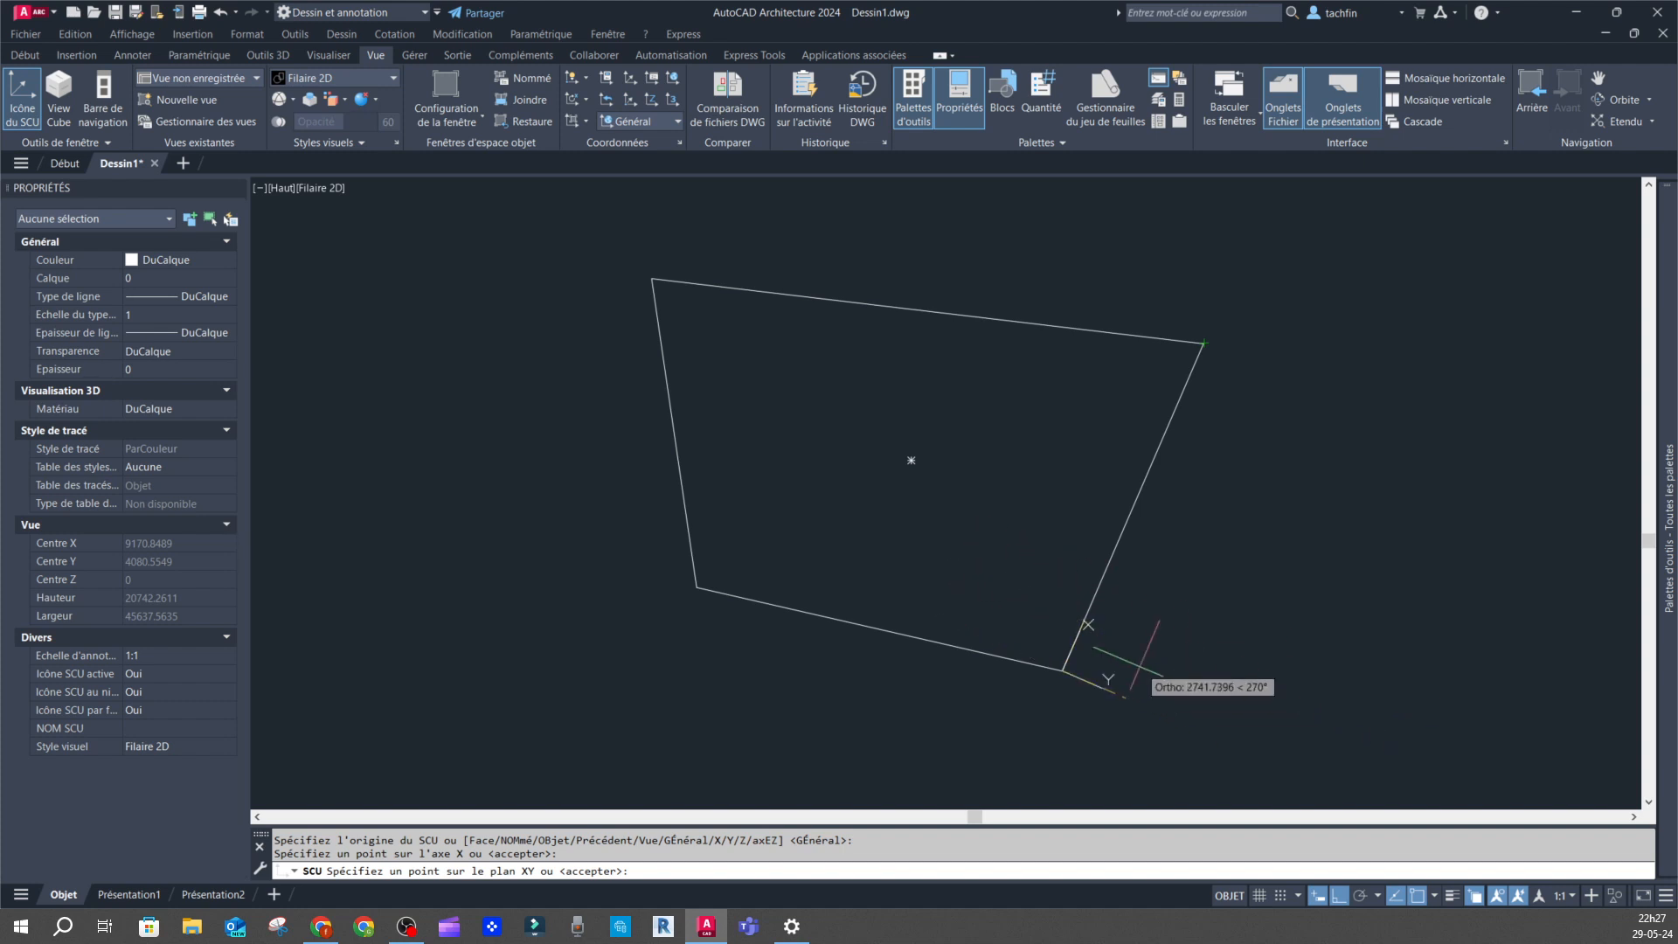
pyautogui.click(863, 530)
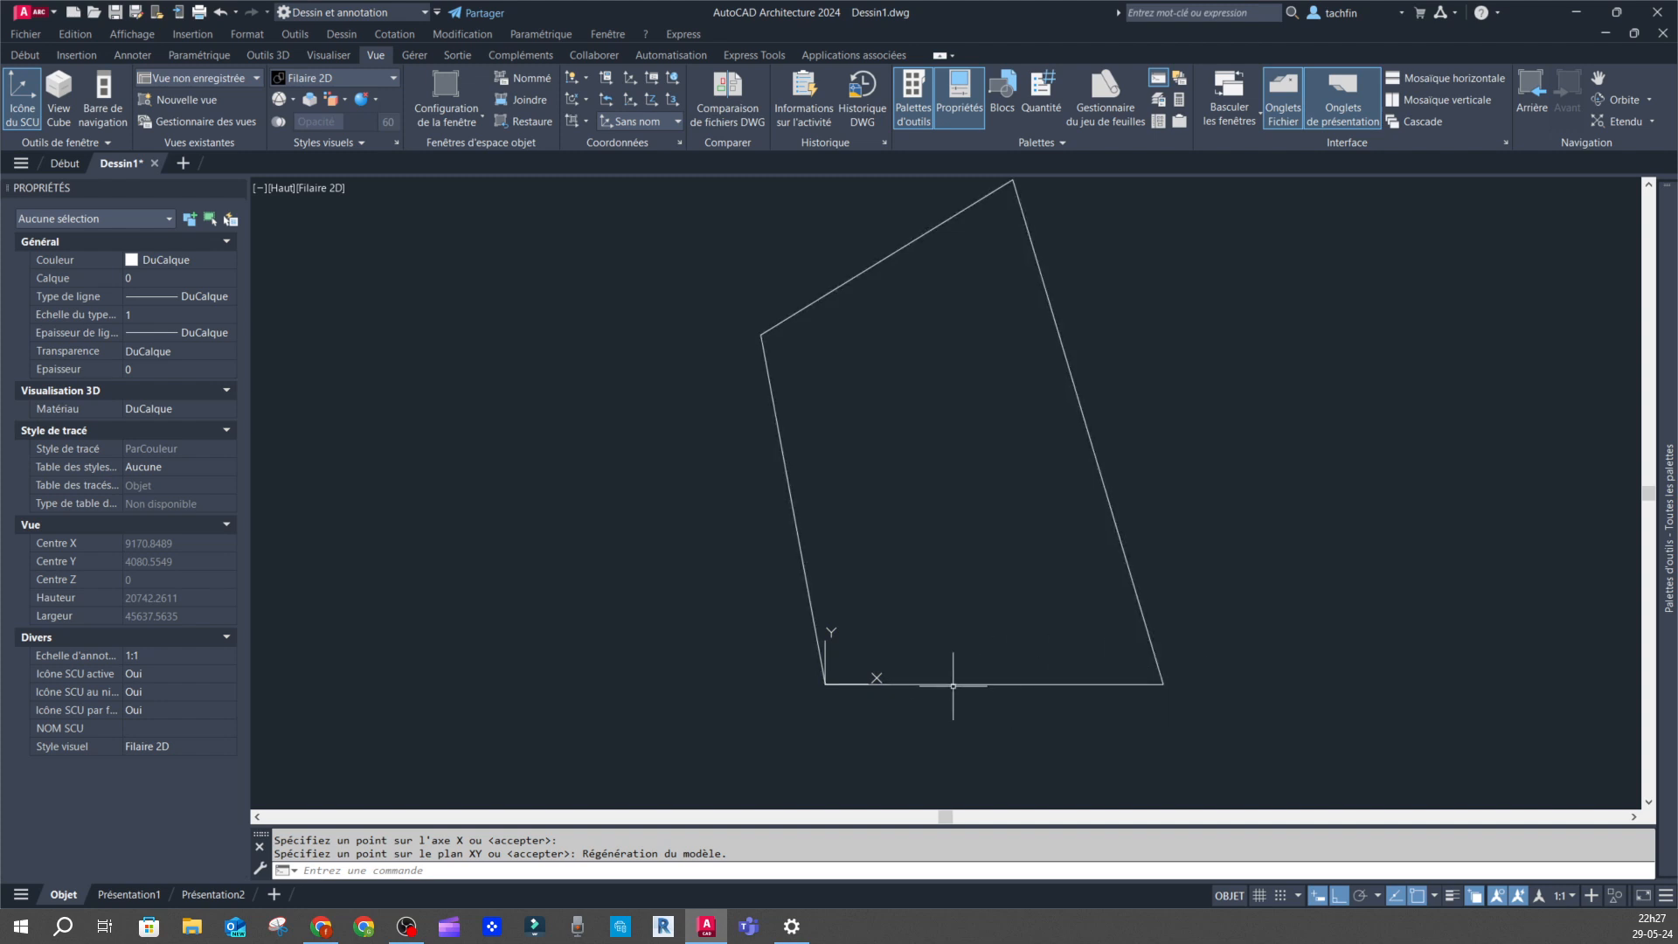
# Rename the current unnamed UCS as Est and accept the named UCS list.
pyautogui.click(680, 143)
pyautogui.click(297, 301)
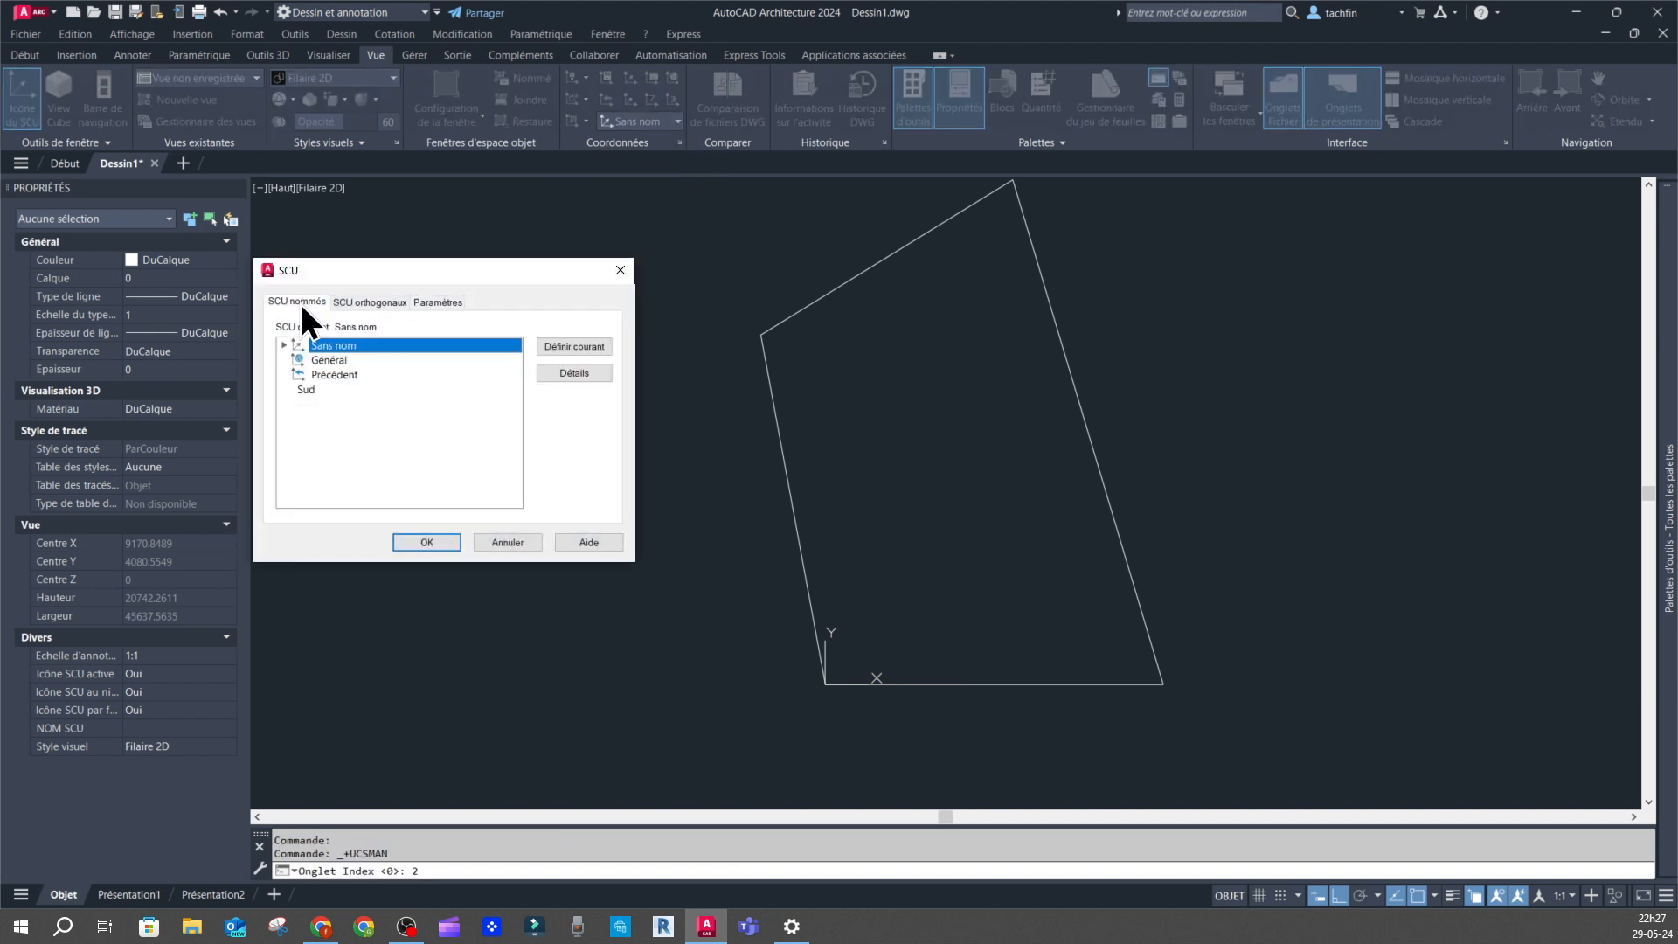
pyautogui.click(344, 349)
pyautogui.write('Est')
pyautogui.click(433, 541)
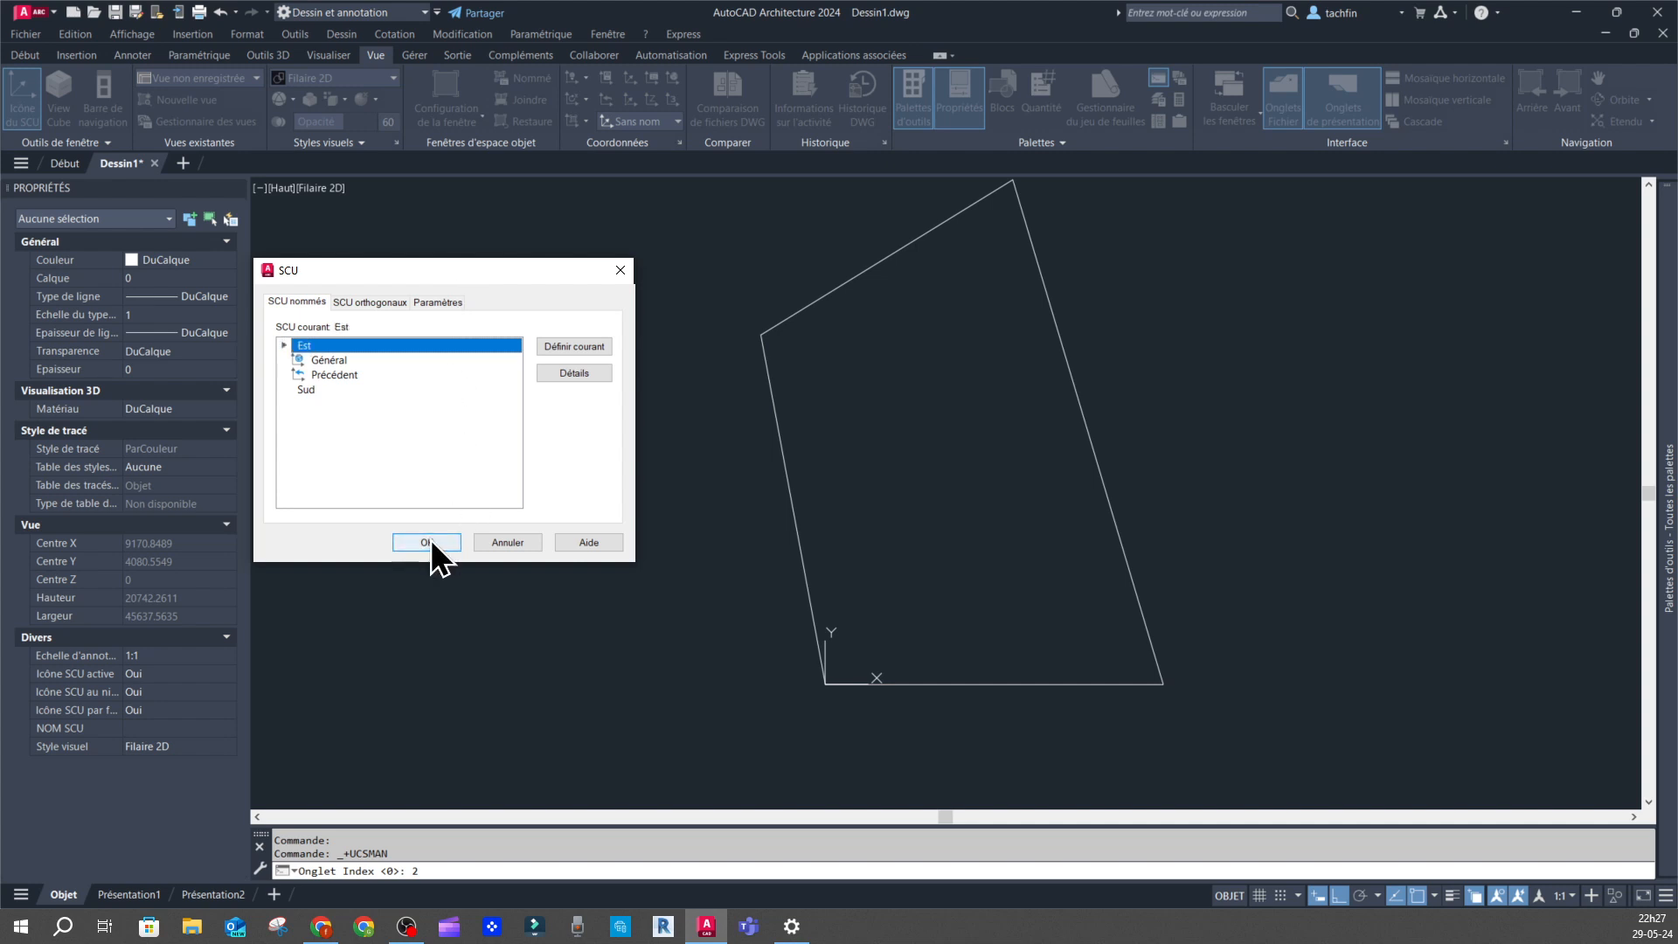
pyautogui.click(429, 542)
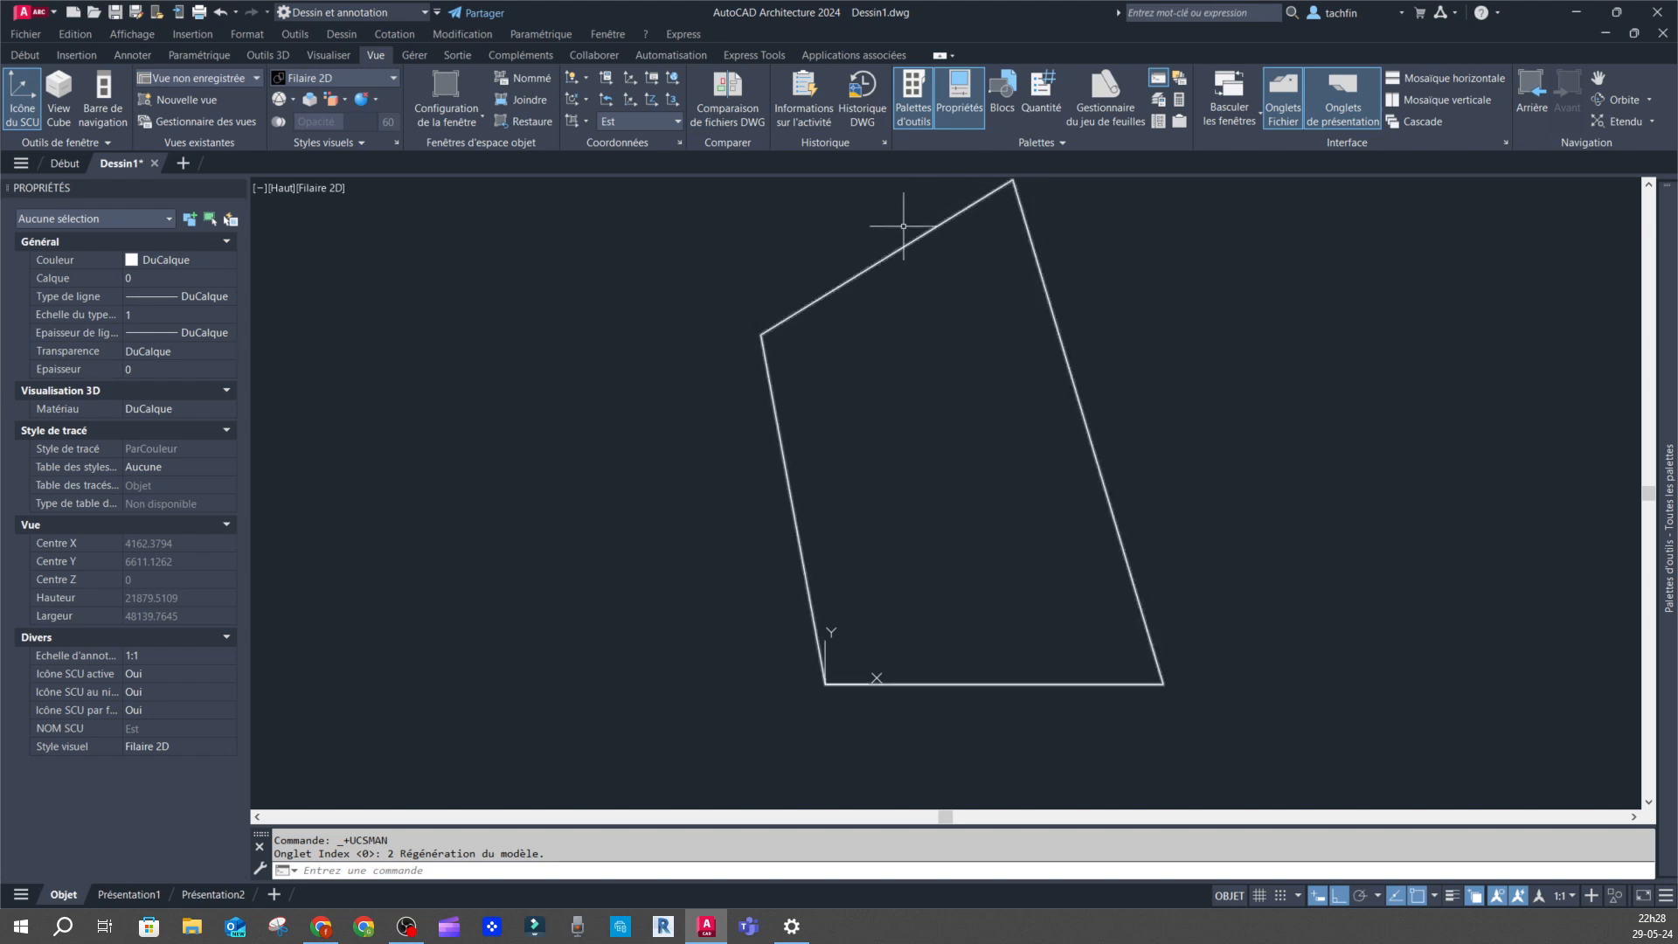
pyautogui.scroll(-4, 873, 281)
pyautogui.scroll(4, 773, 346)
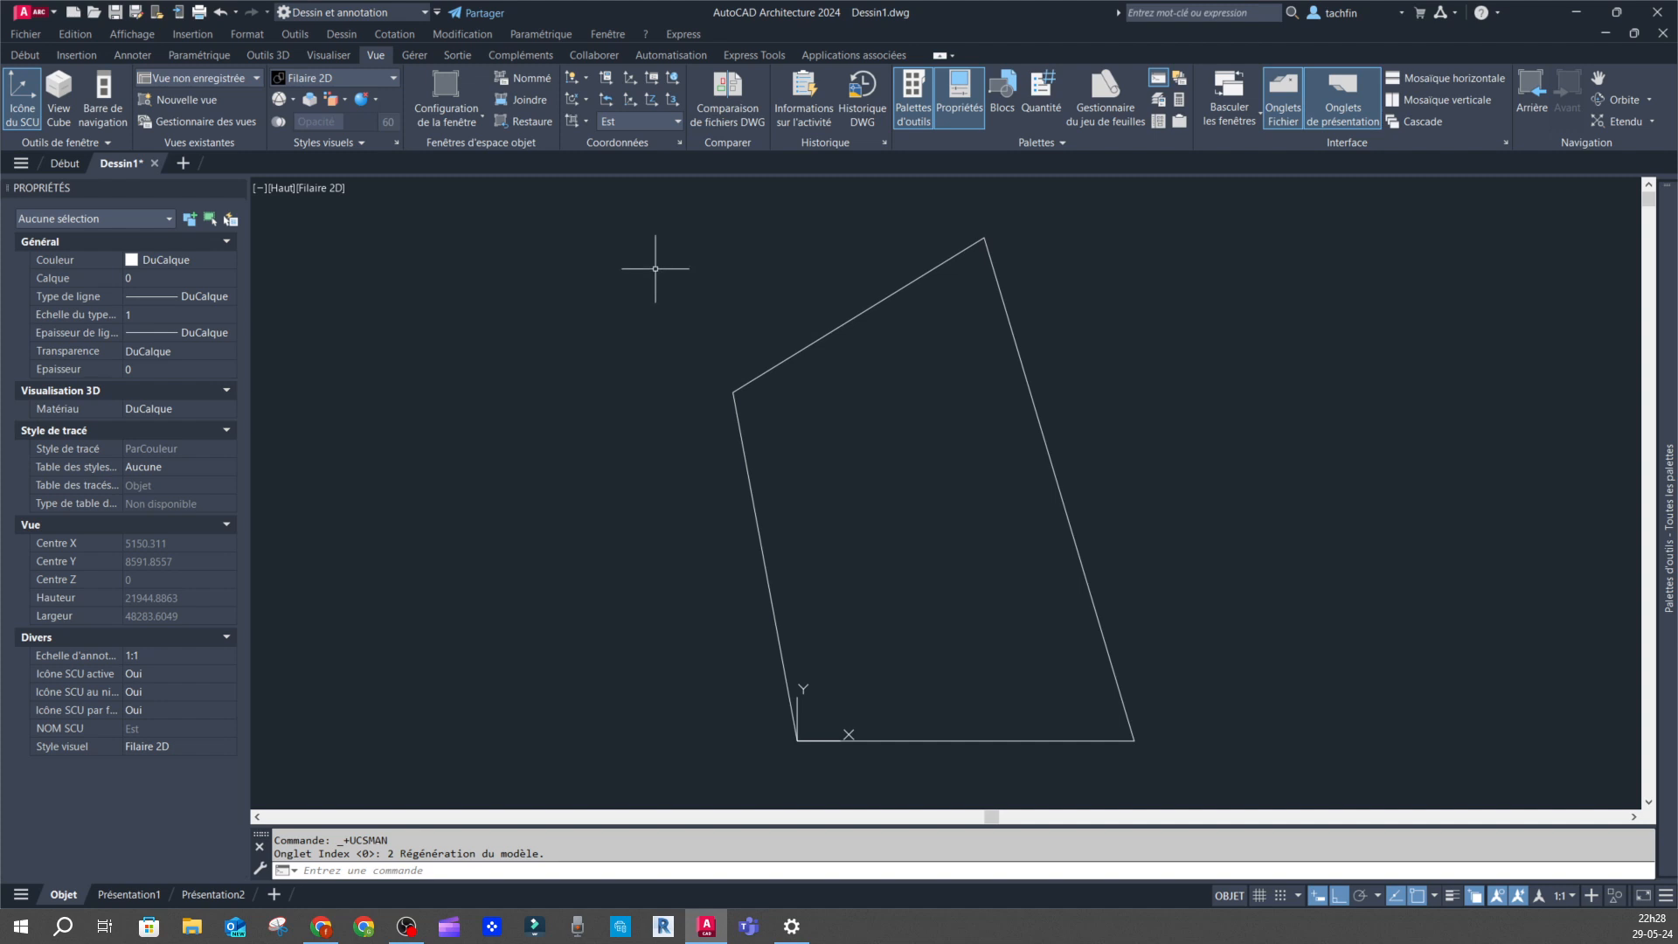
pyautogui.press('Escape')
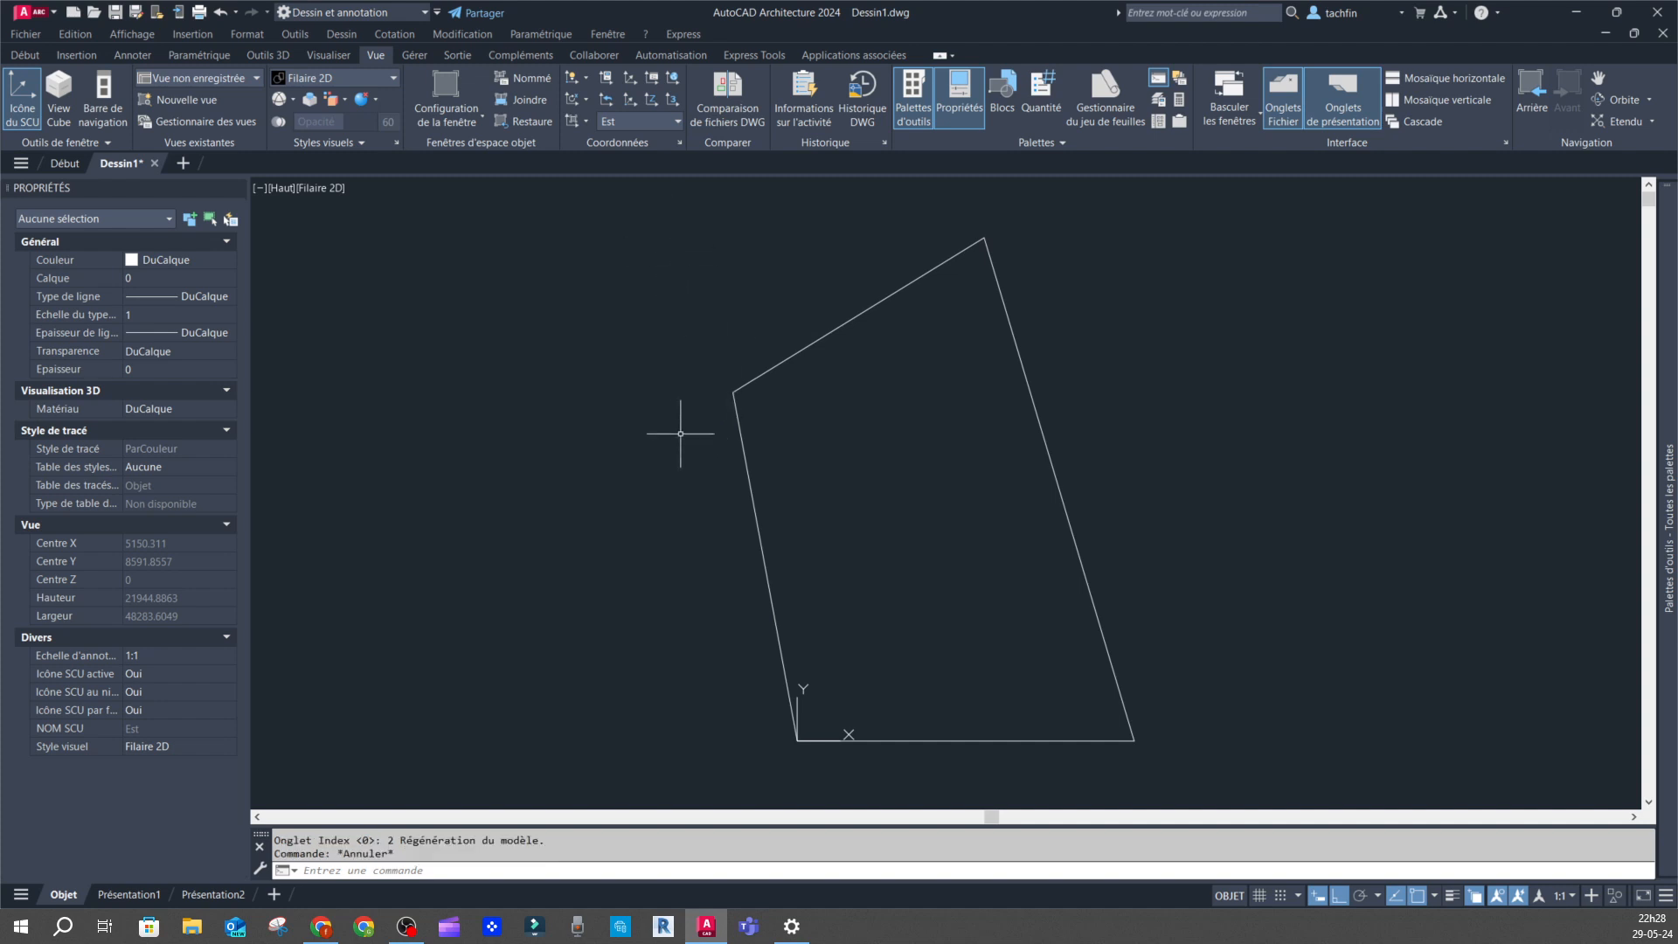
# Define a UCS with SCU's OBjet option from the polyline, picking its slanted upper-left edge near the topmost vertex.
pyautogui.write('SCu')
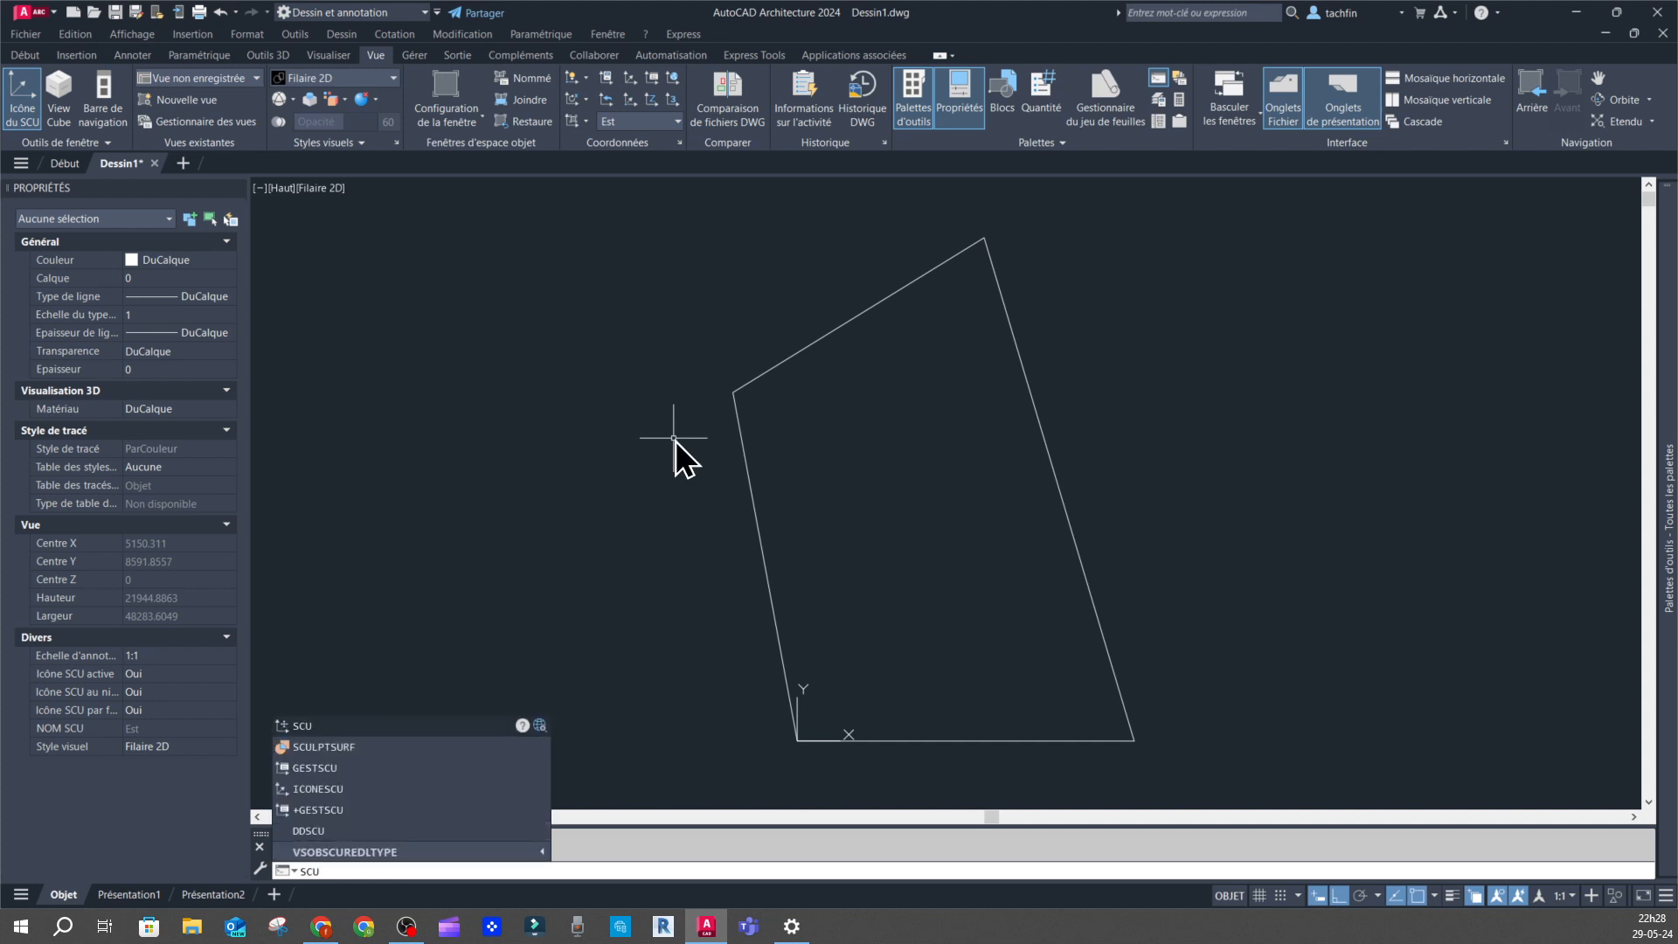
pyautogui.press('Return')
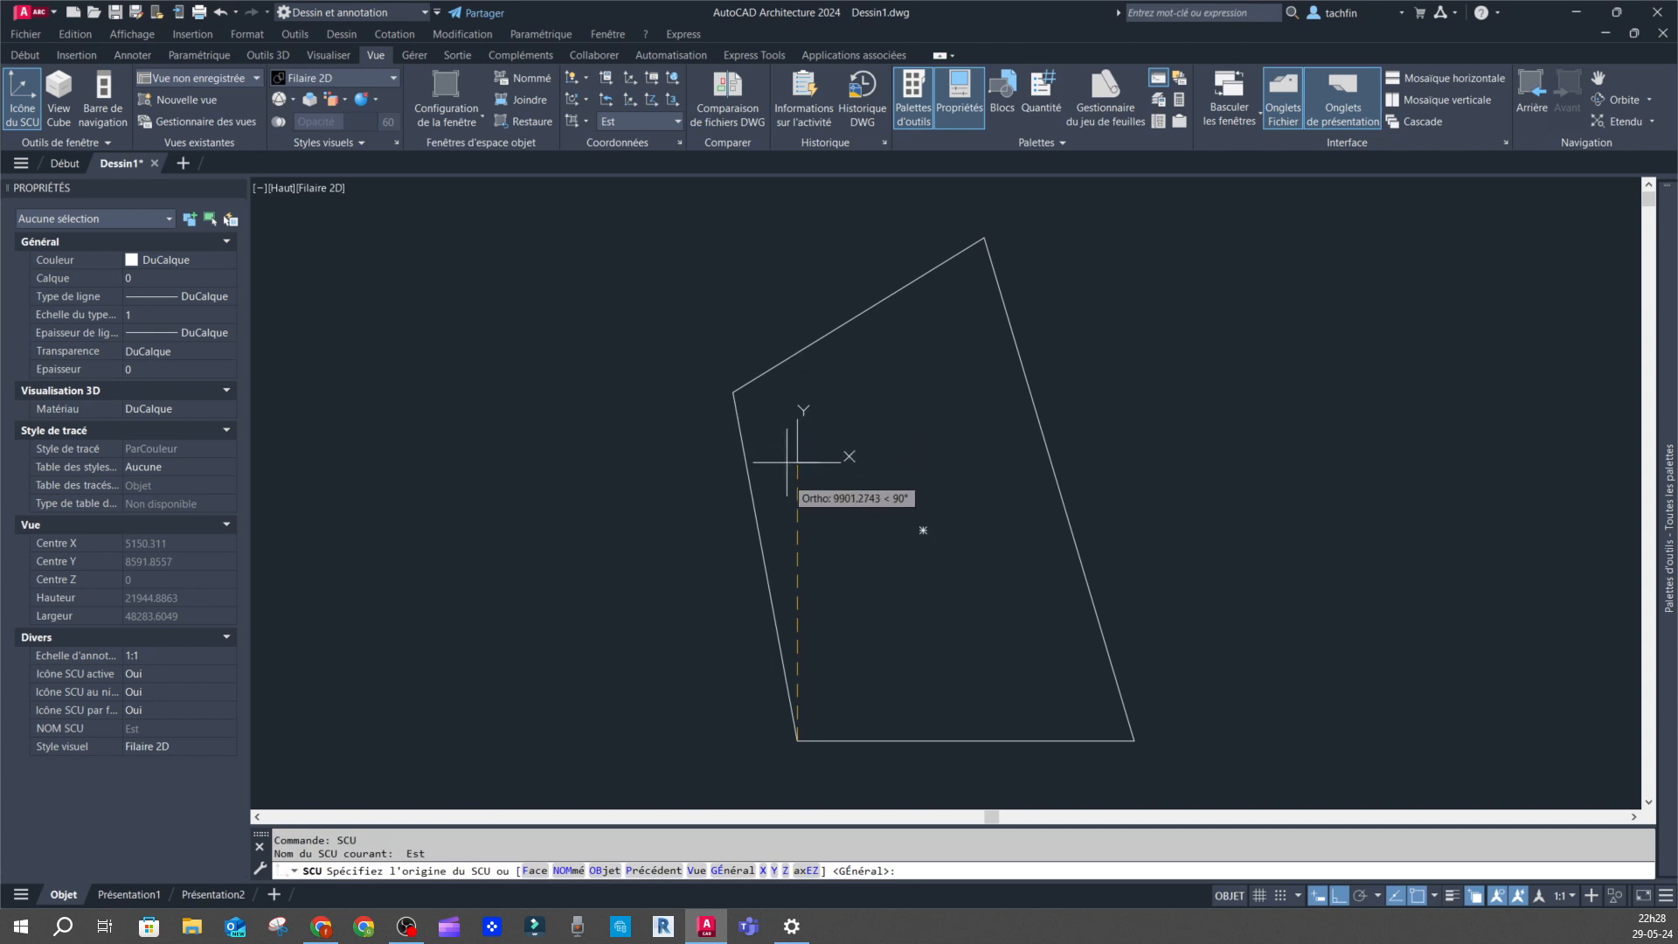
pyautogui.click(605, 871)
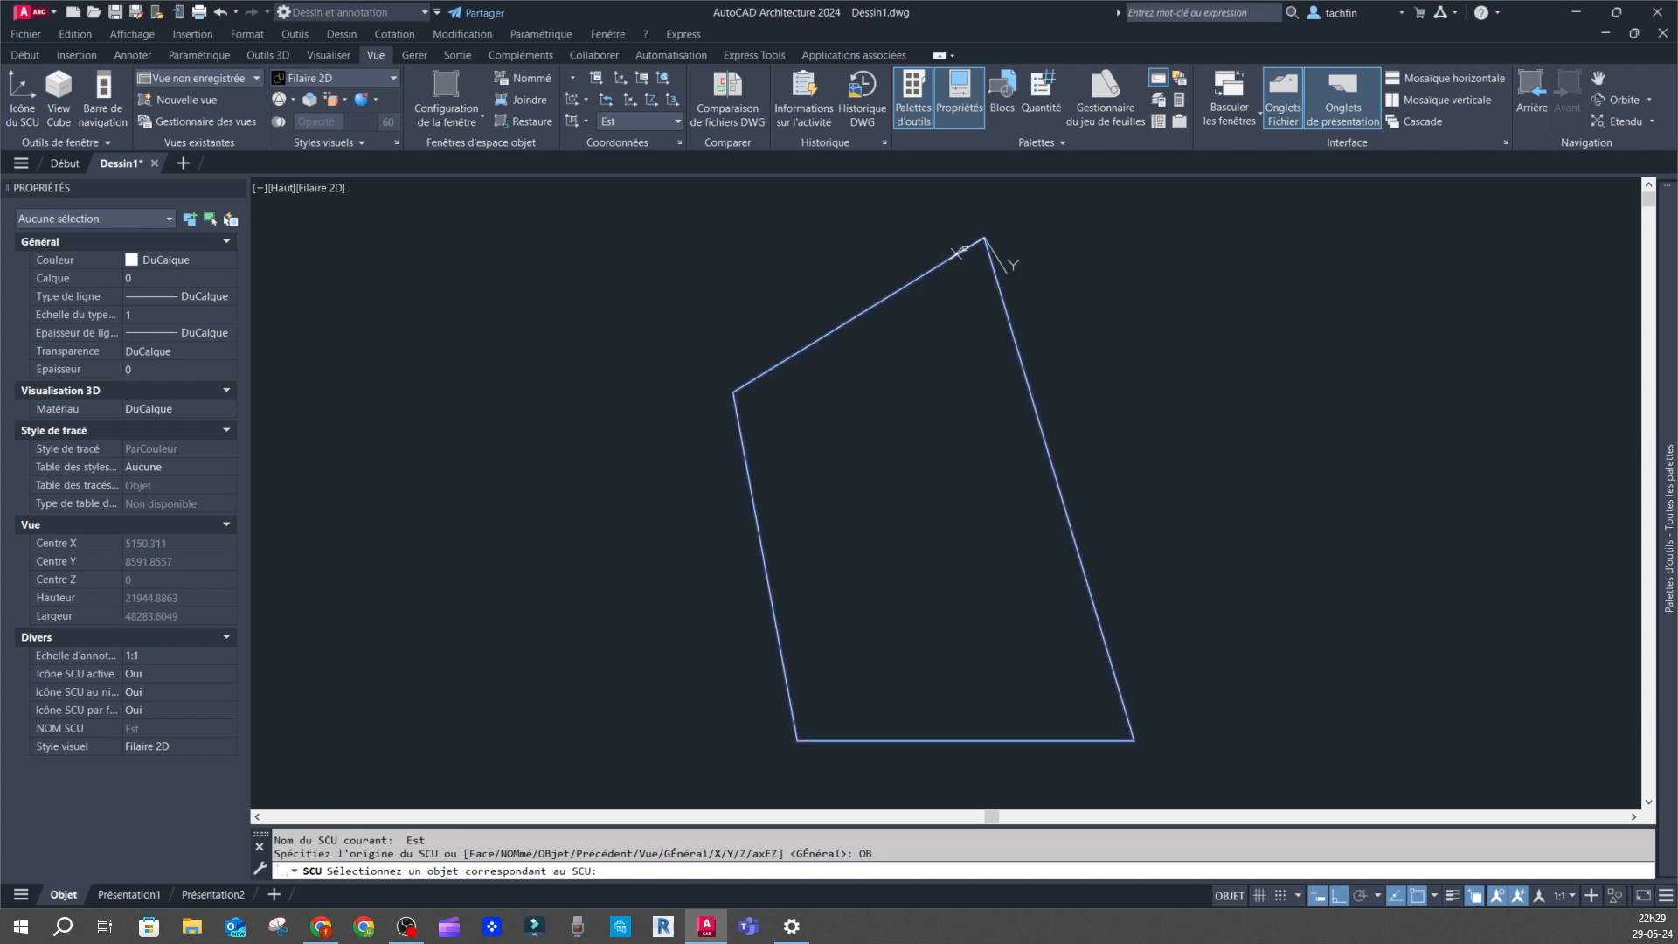
pyautogui.click(964, 251)
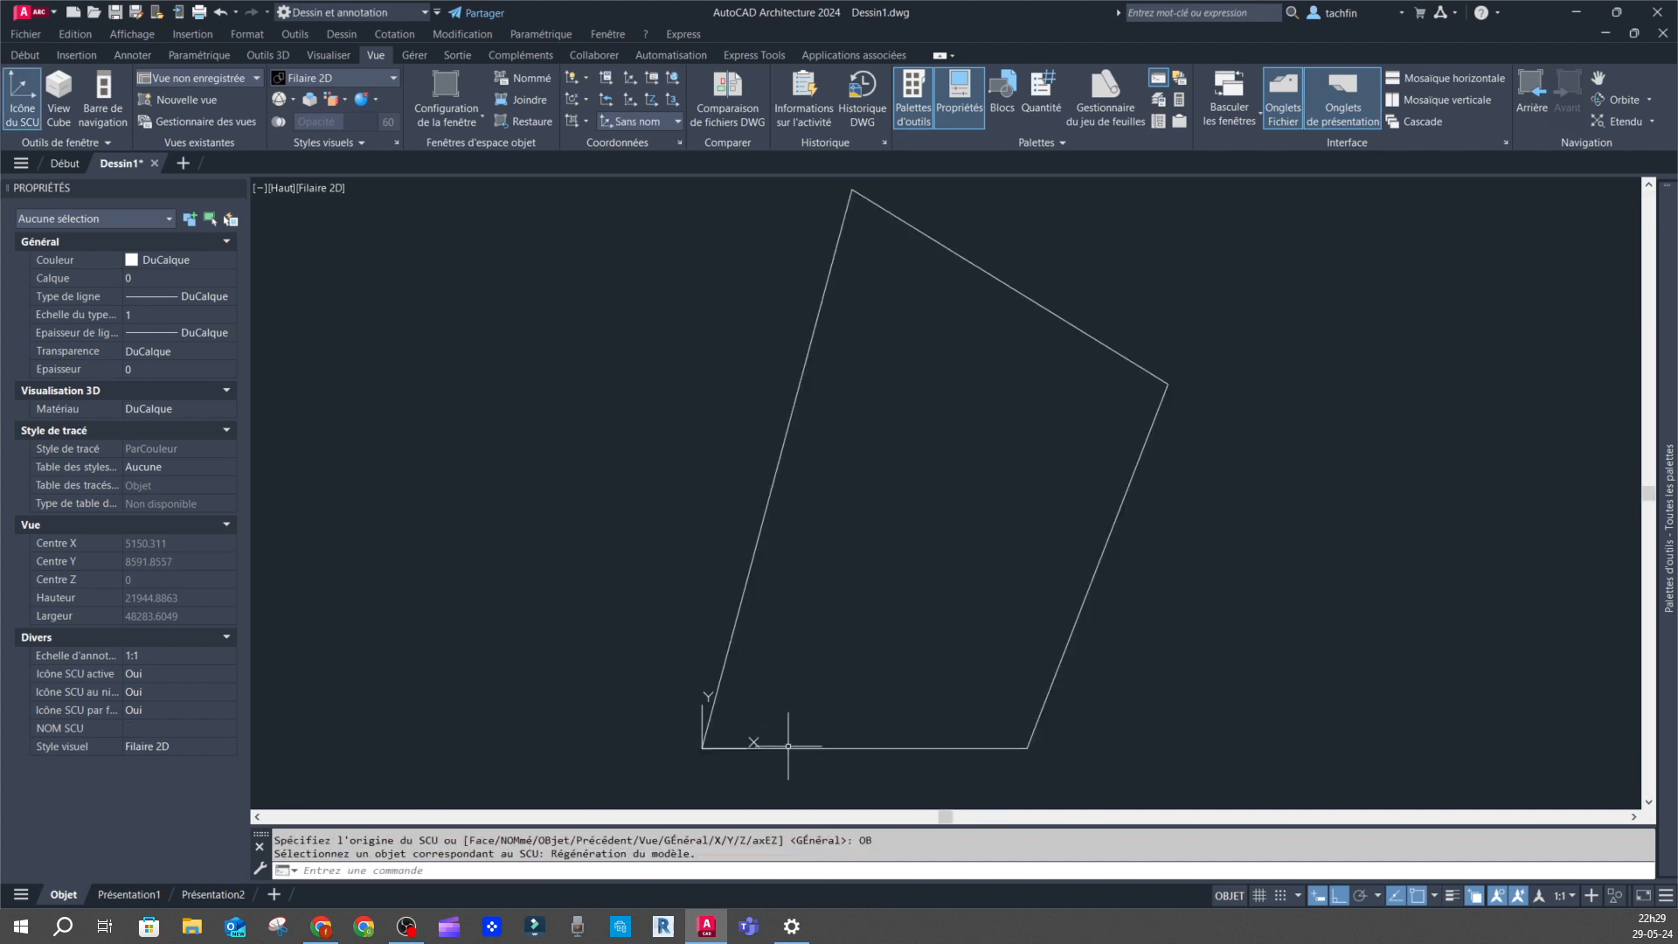
# Rename the current unnamed UCS as Ouest and accept the named UCS list.
pyautogui.click(681, 146)
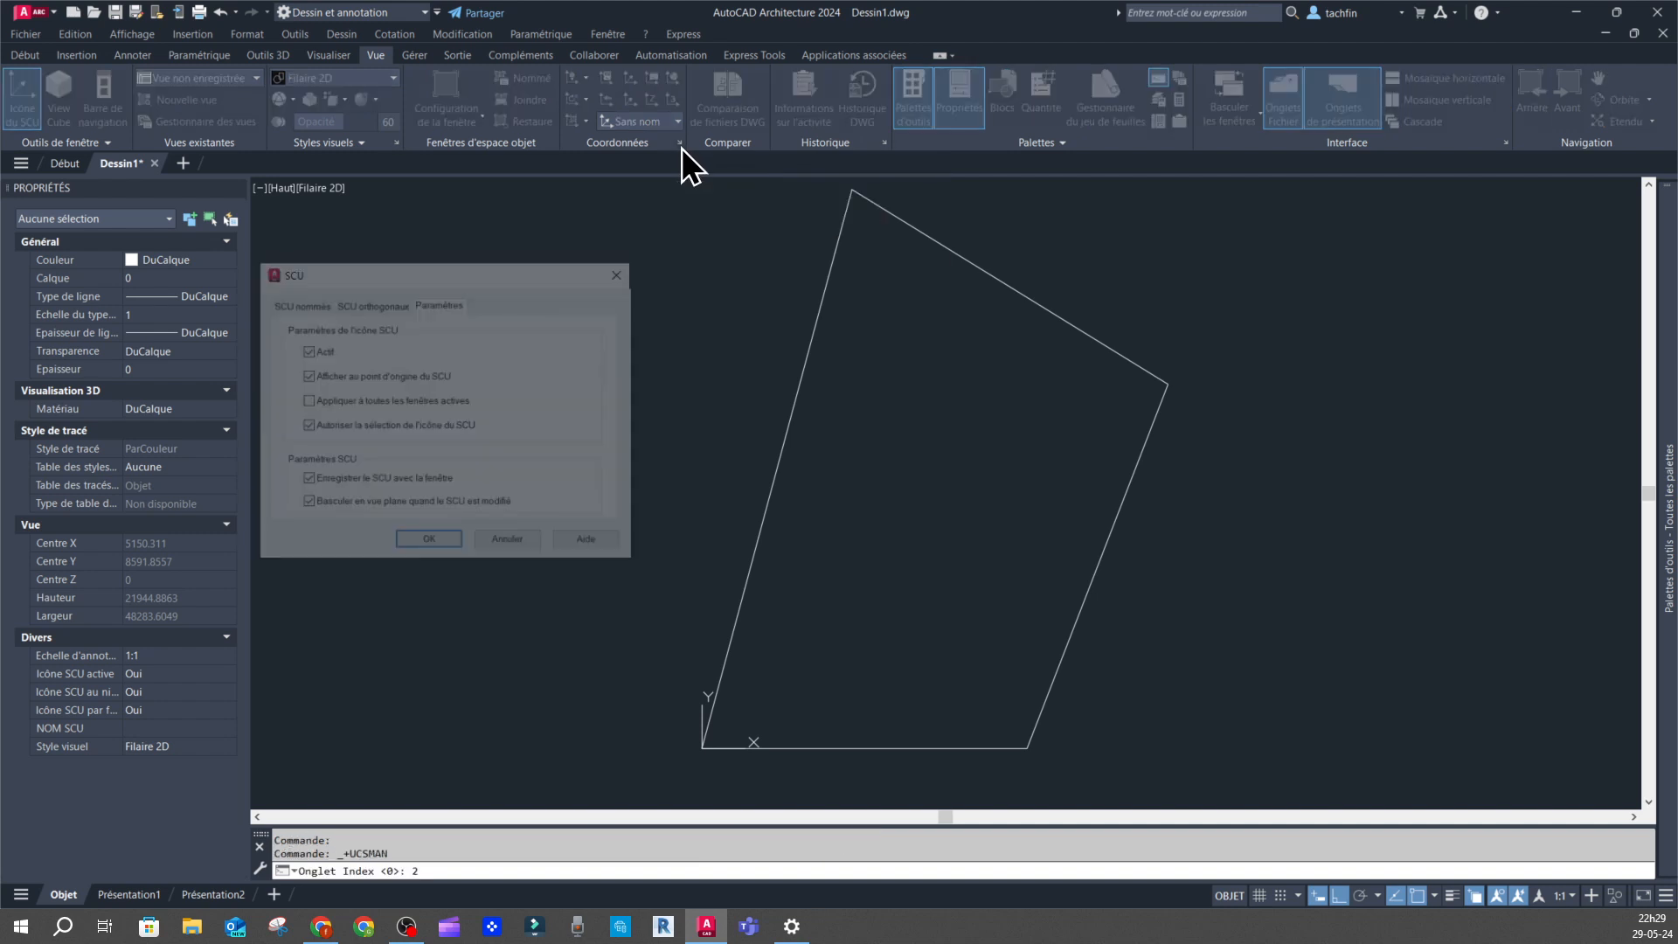
pyautogui.click(306, 303)
pyautogui.doubleClick(342, 346)
pyautogui.write('O')
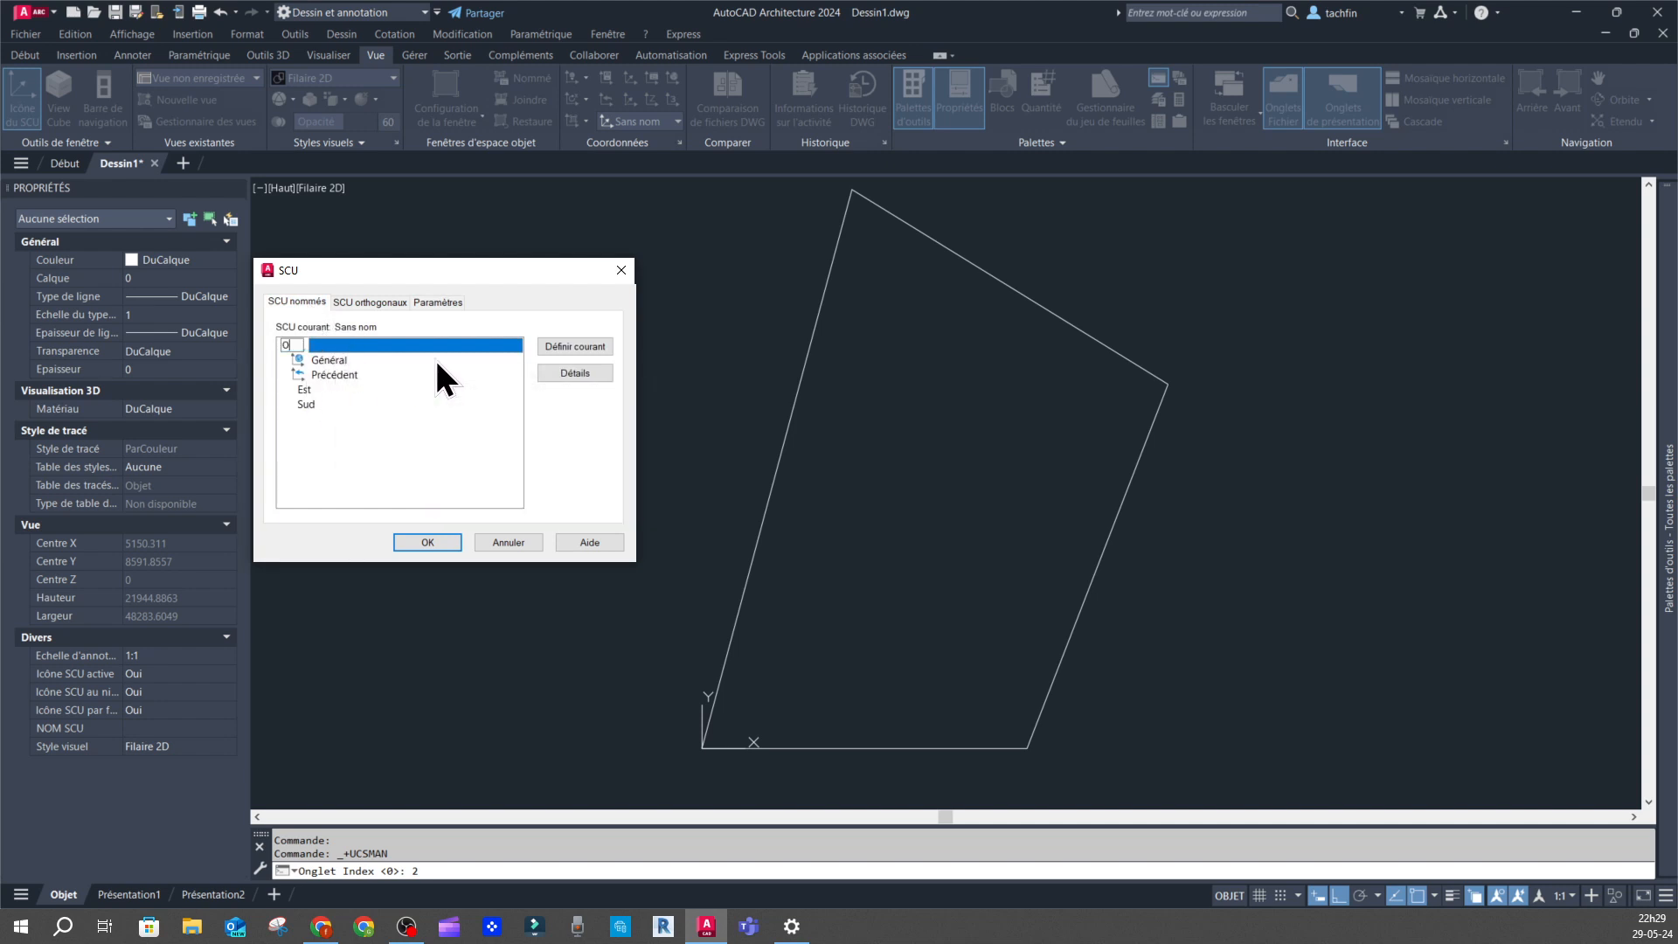
pyautogui.write('uest')
pyautogui.press('Return')
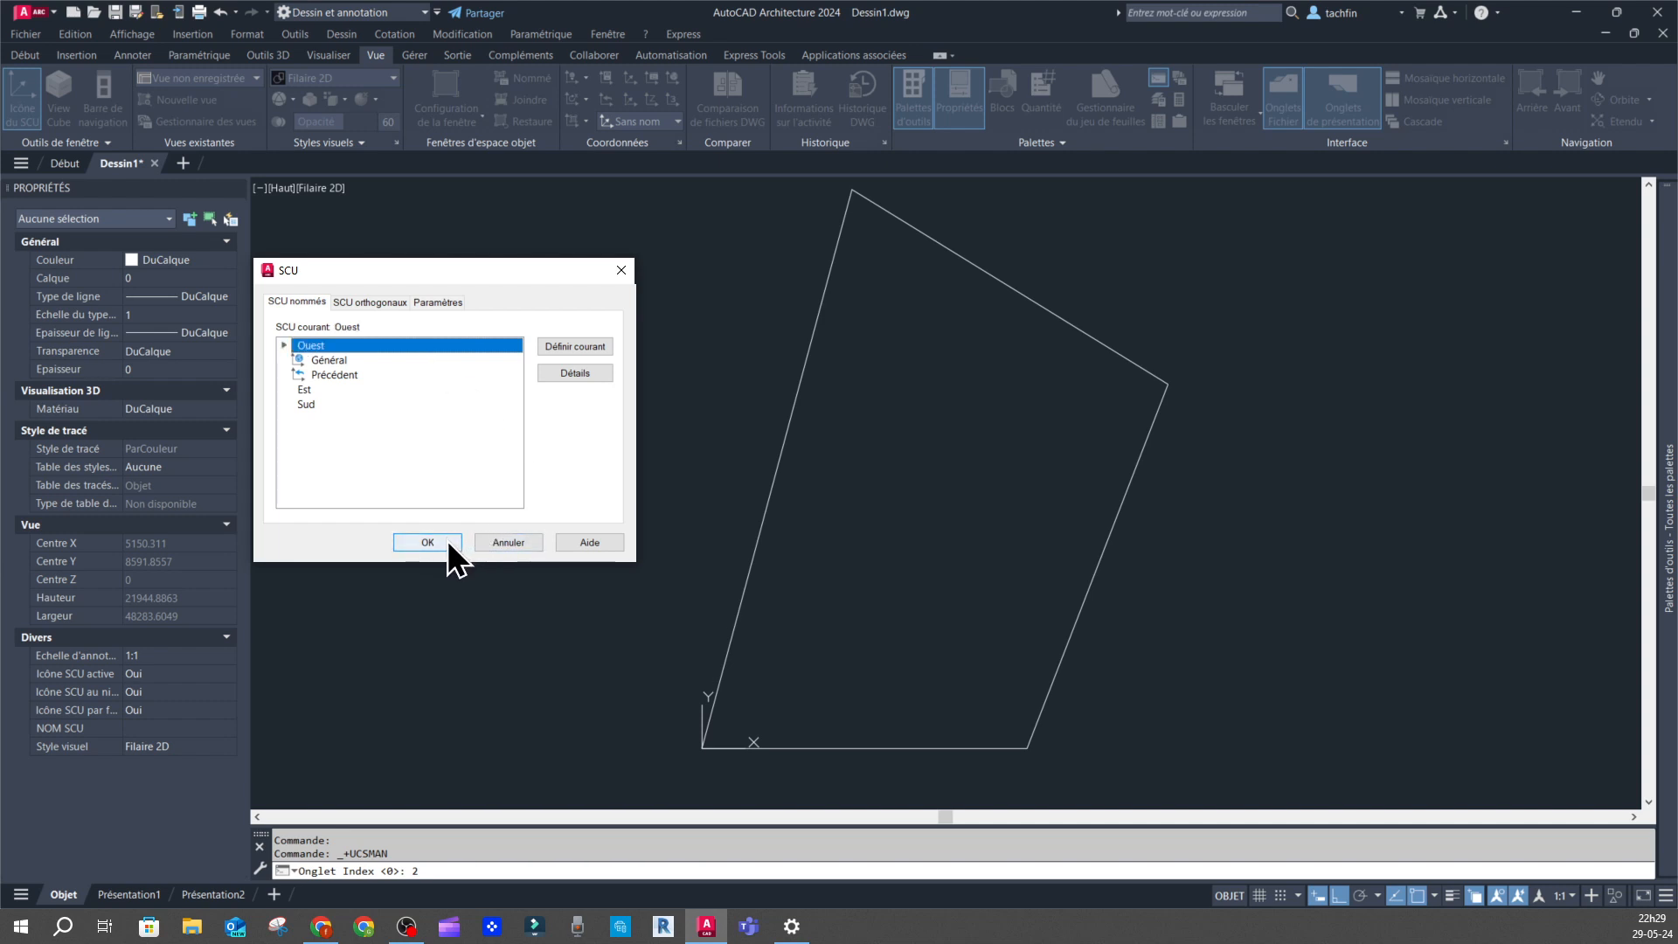
pyautogui.click(448, 544)
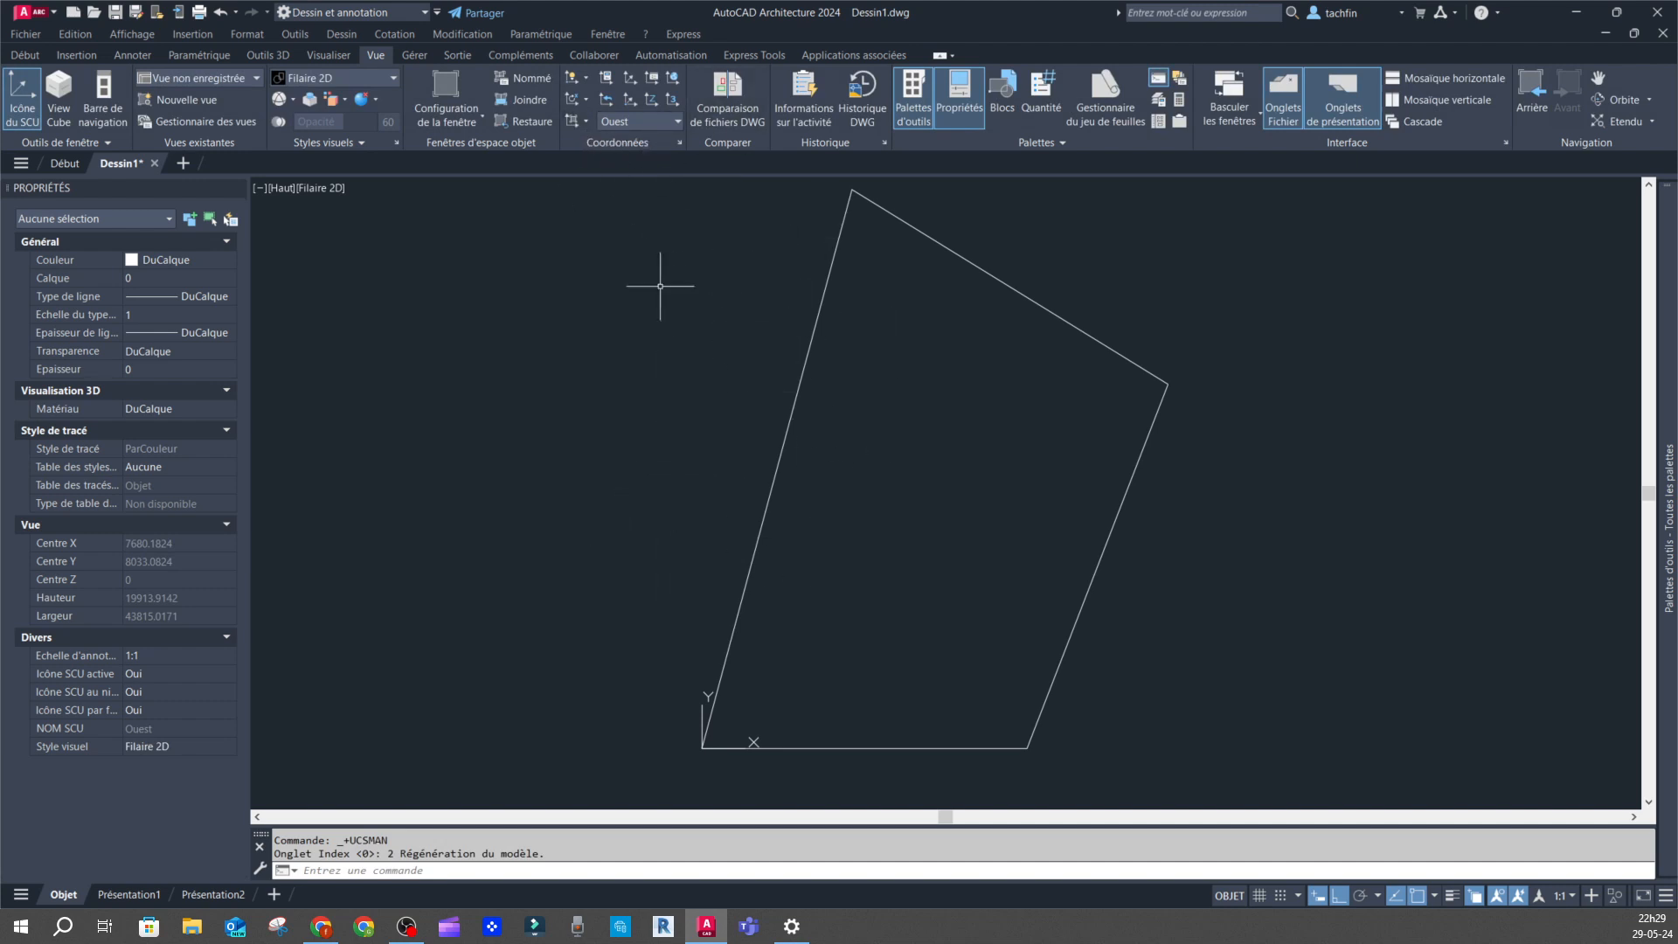
# Restore the Général UCS with the SCU command and inspect the polyline in its plan view.
pyautogui.click(673, 122)
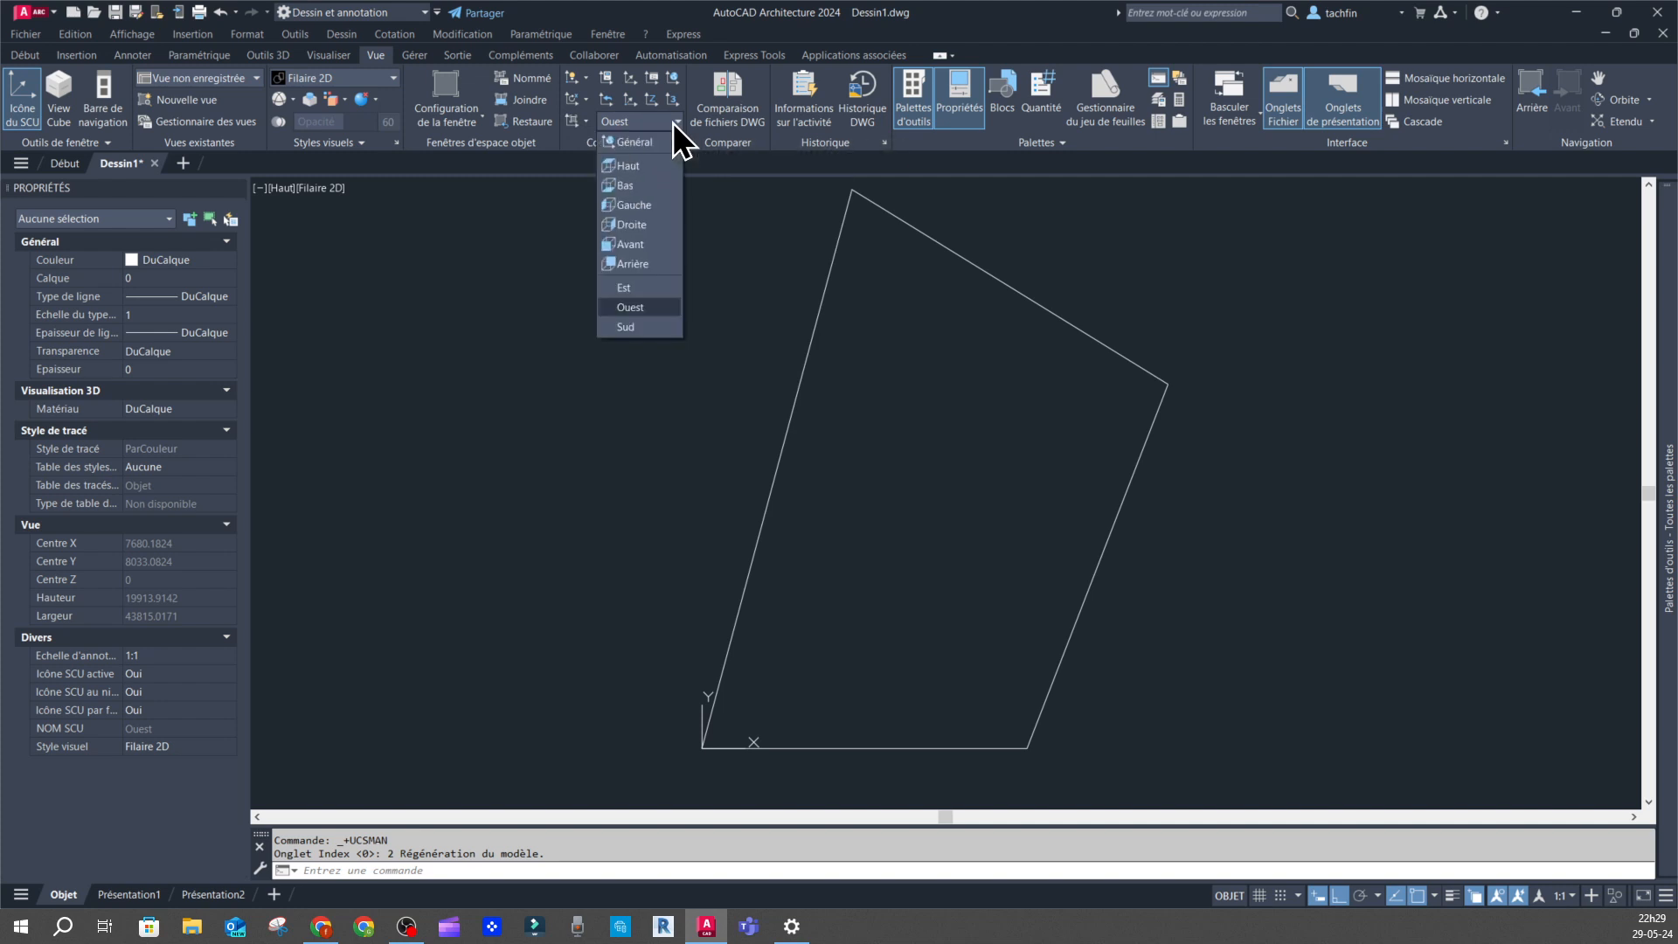
pyautogui.click(664, 22)
pyautogui.write('SCU')
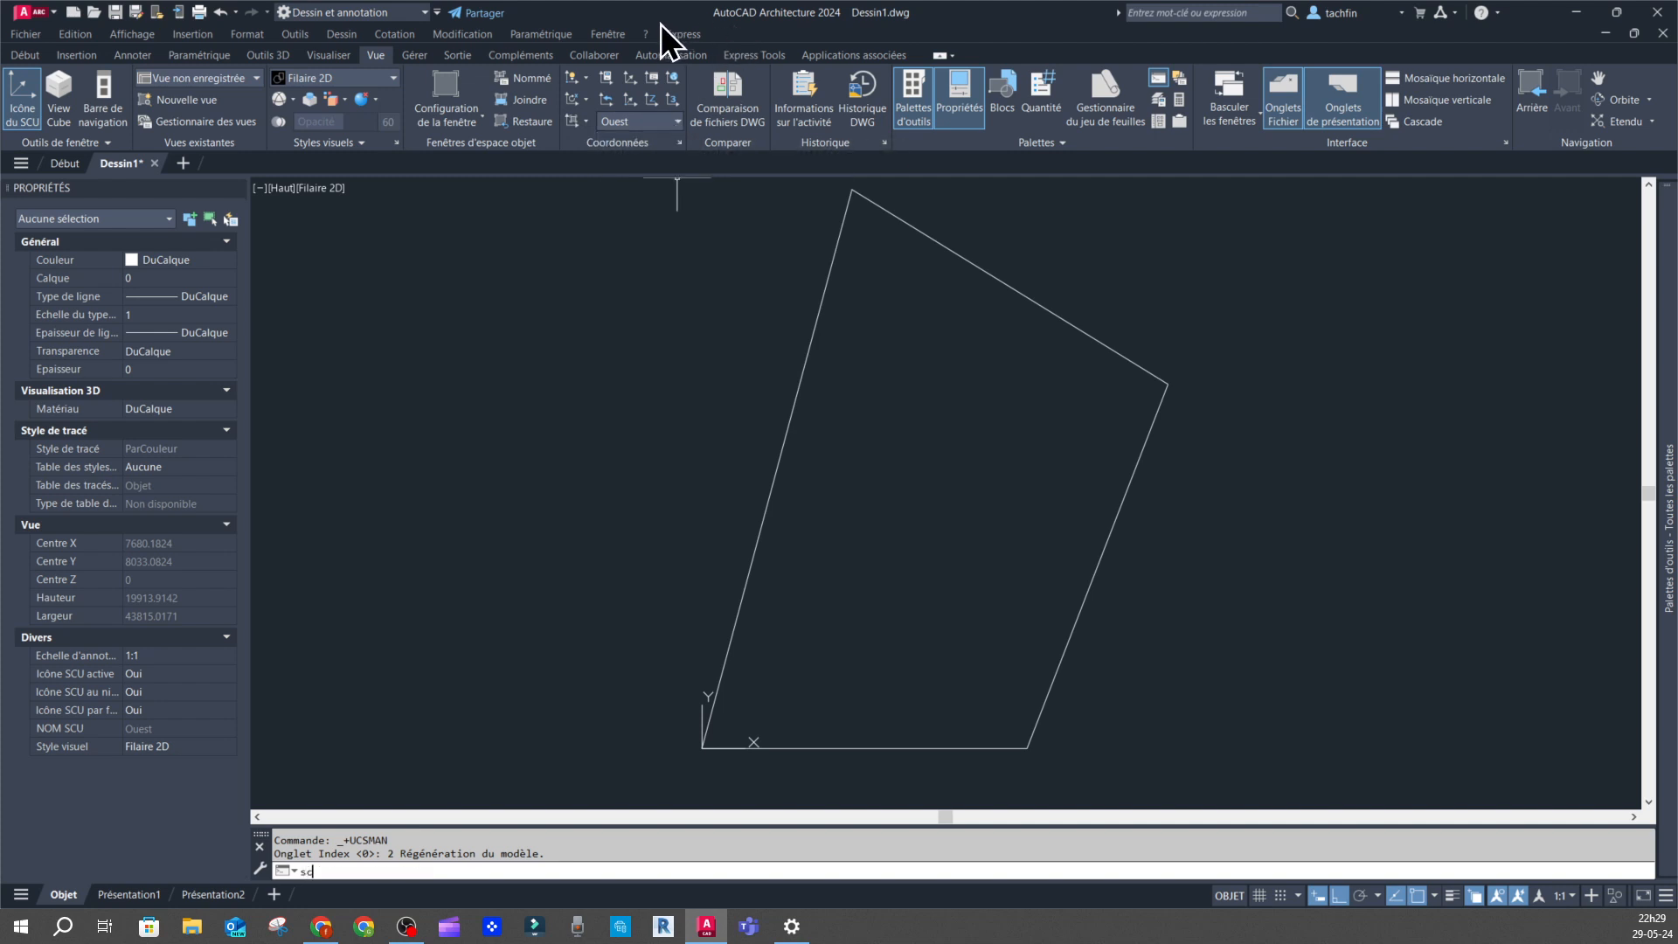
pyautogui.press('Return')
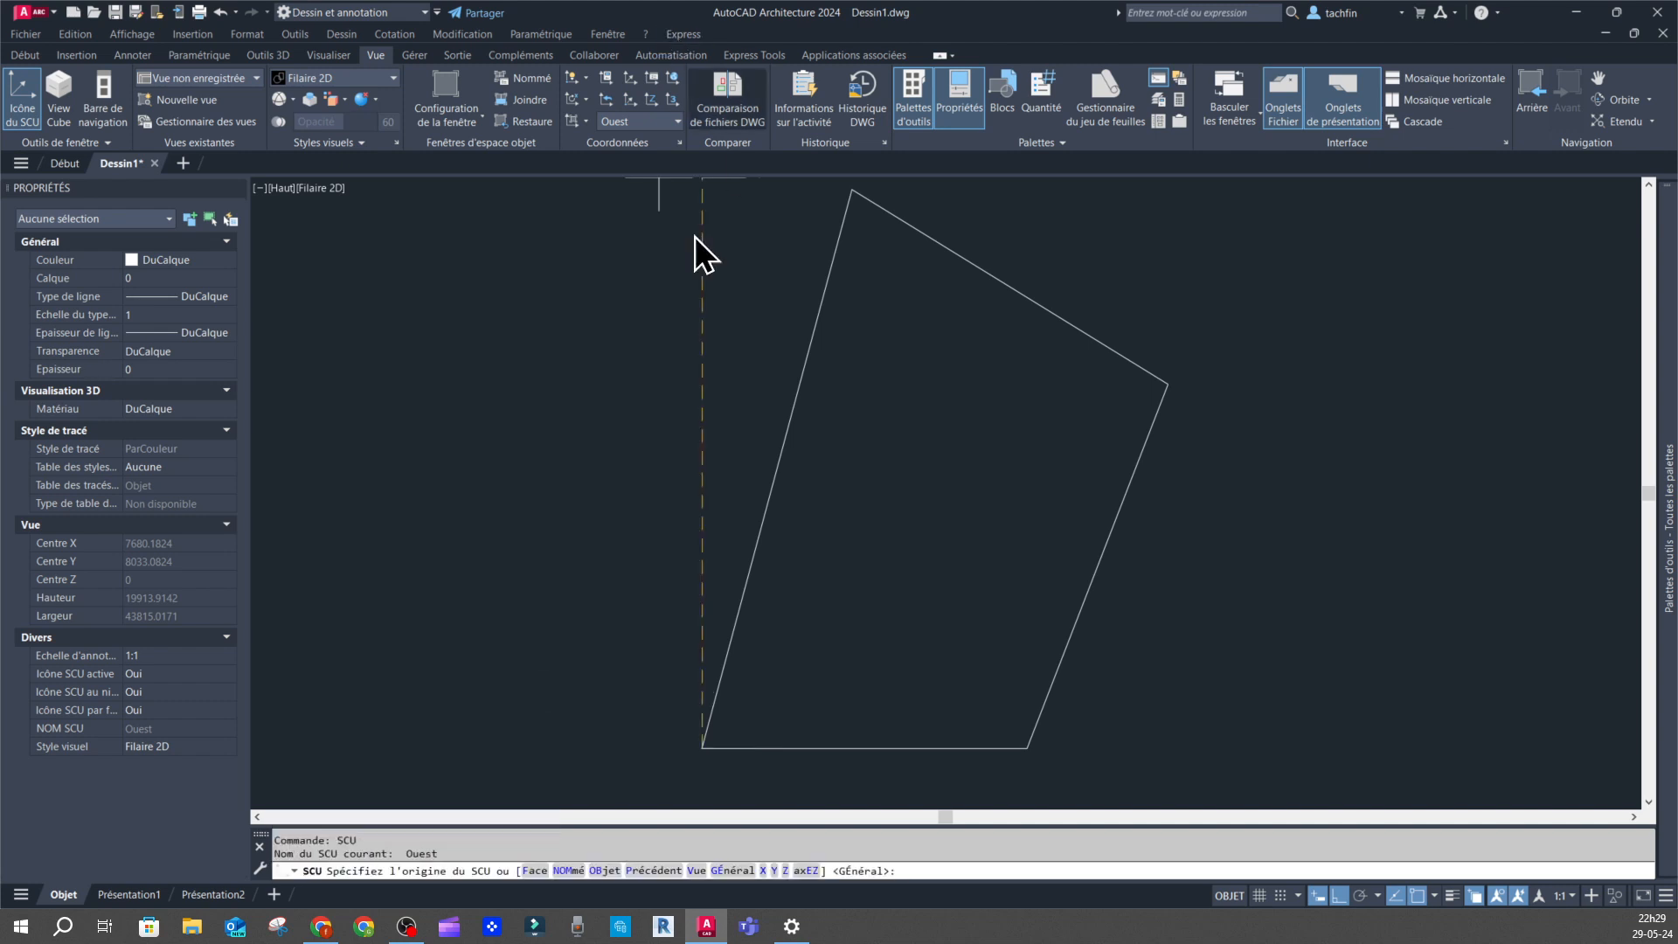
pyautogui.click(732, 870)
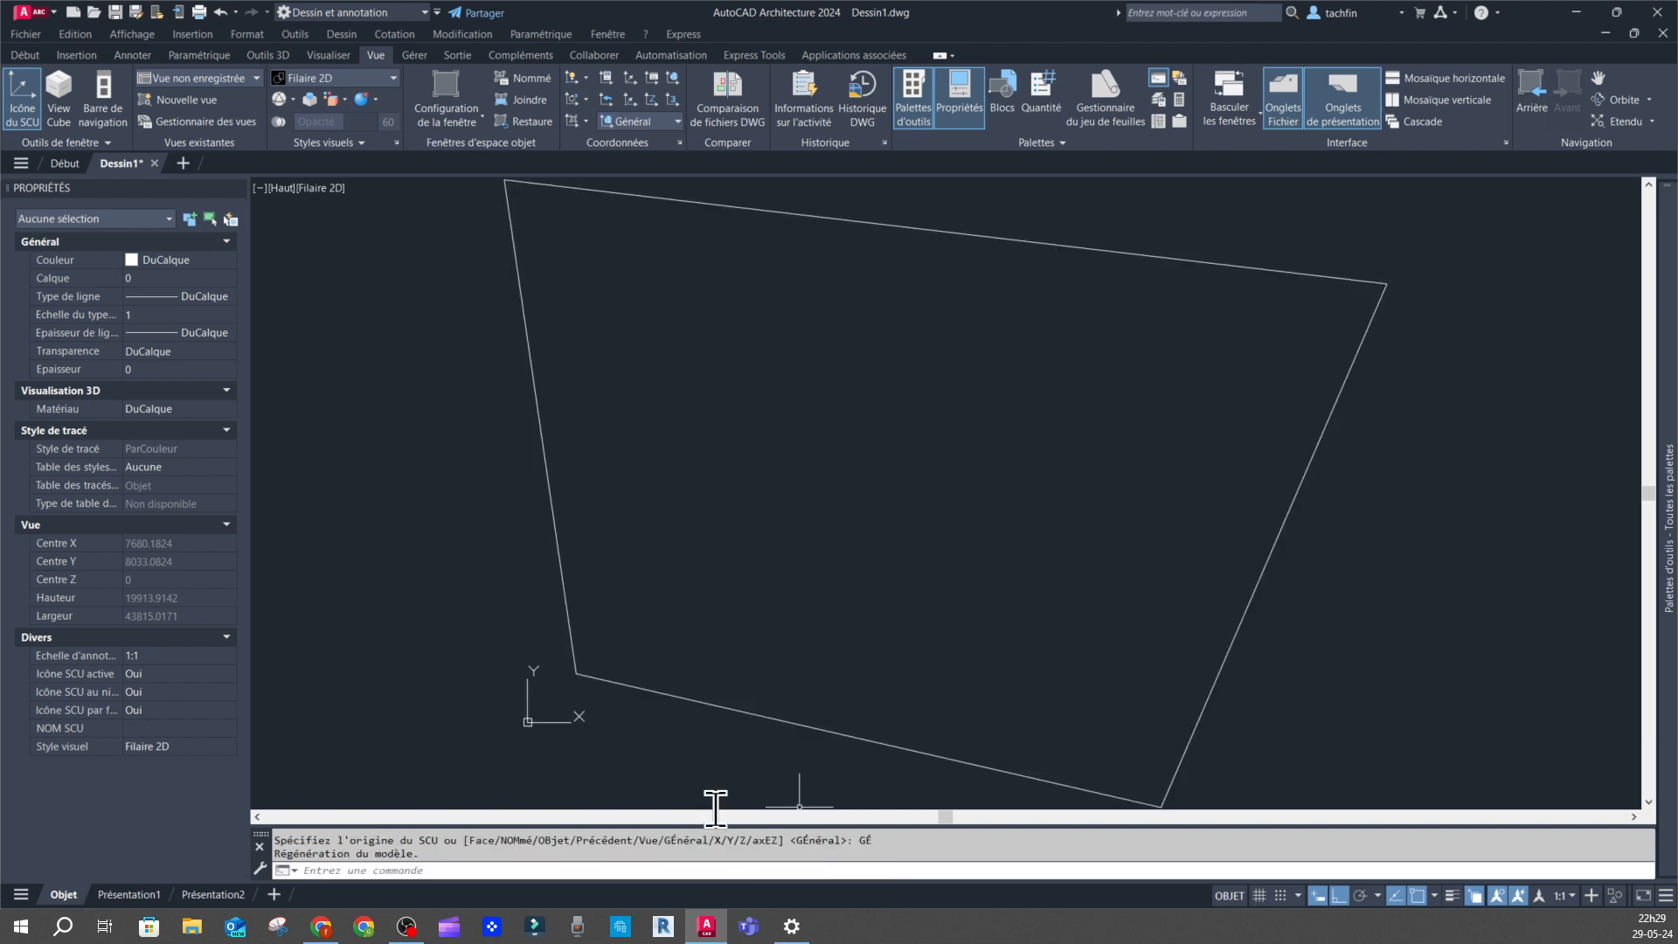
pyautogui.scroll(-4, 957, 378)
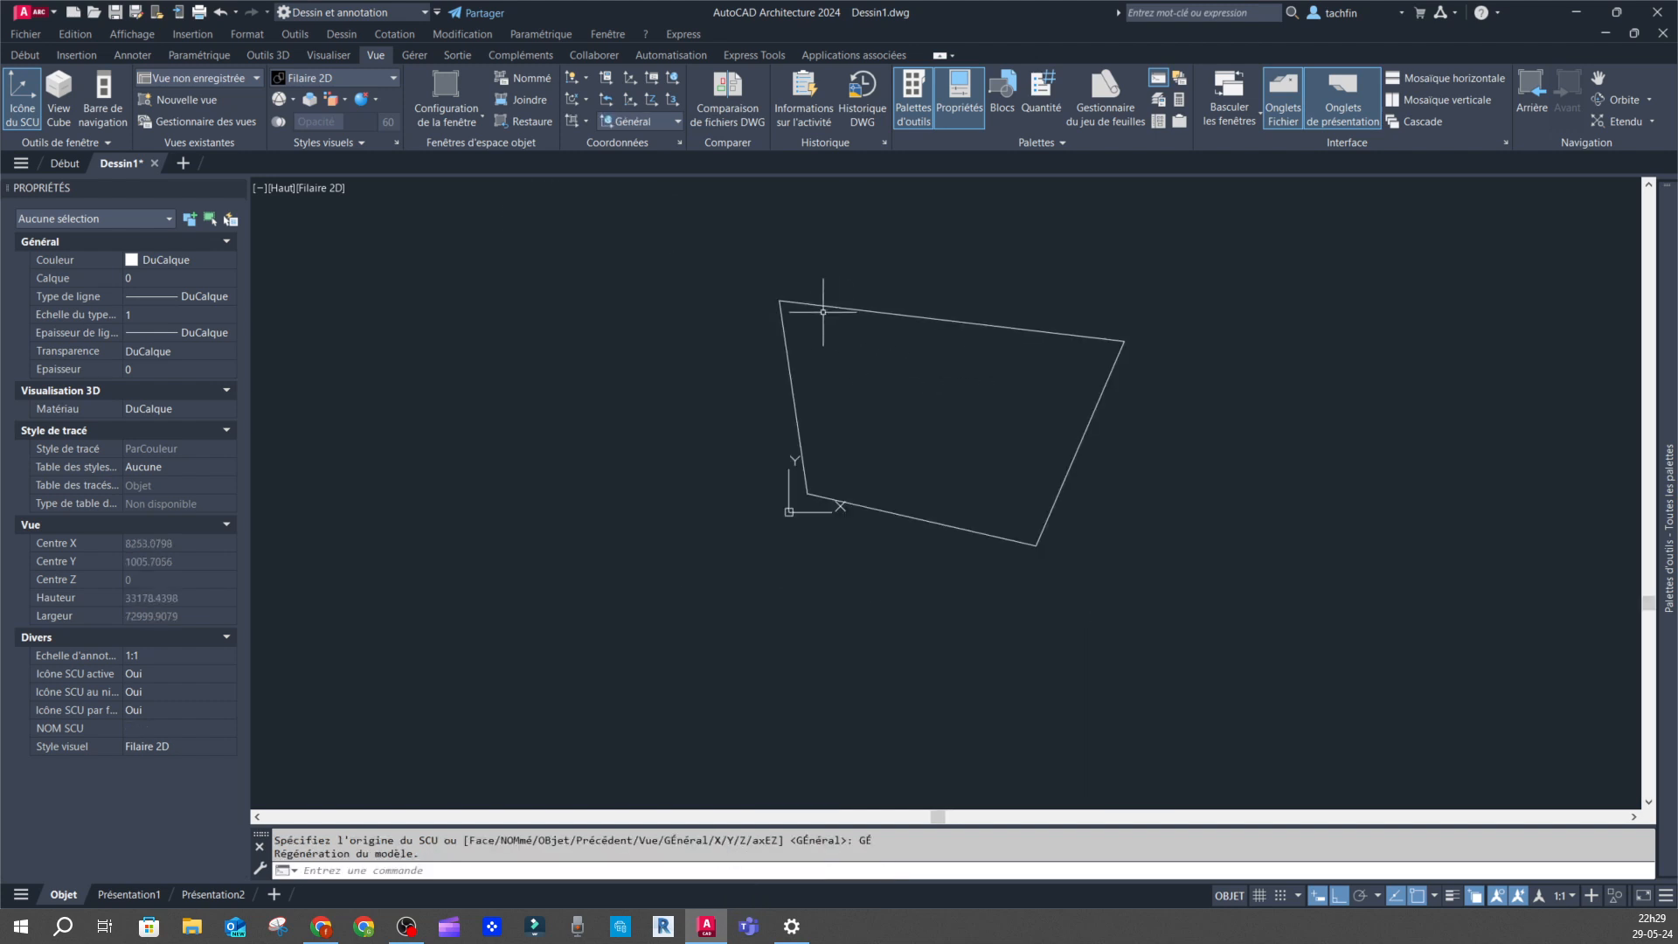
pyautogui.scroll(4, 795, 298)
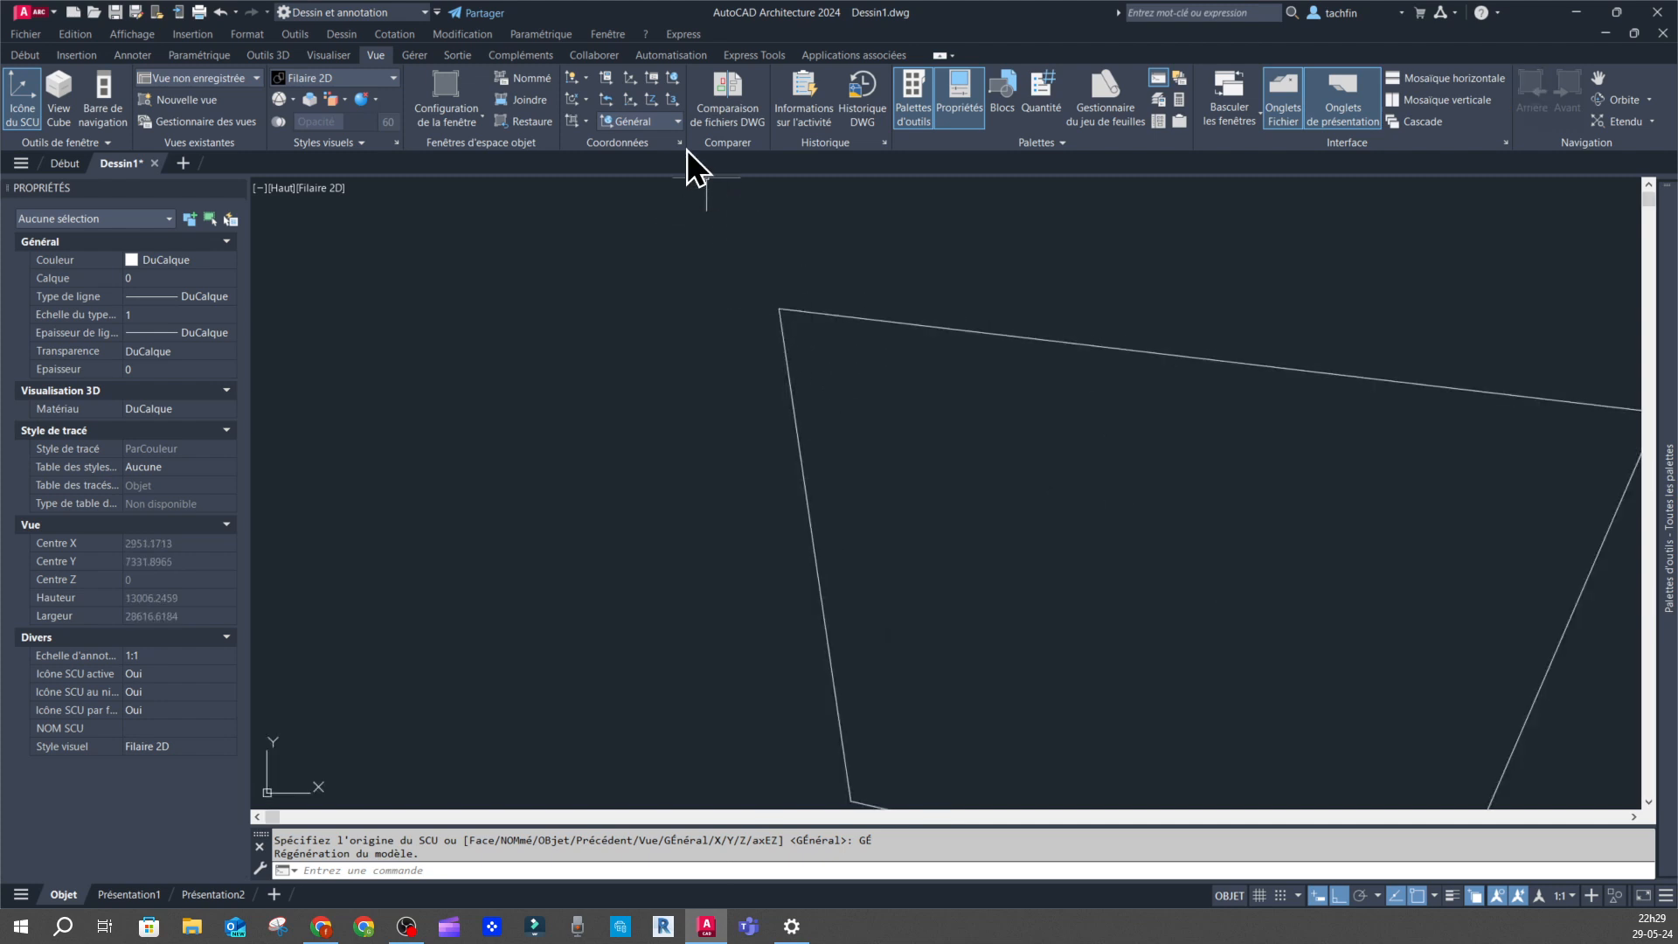
# Make the named UCS Sud current to show the polyline in the Sud plan view.
pyautogui.click(678, 123)
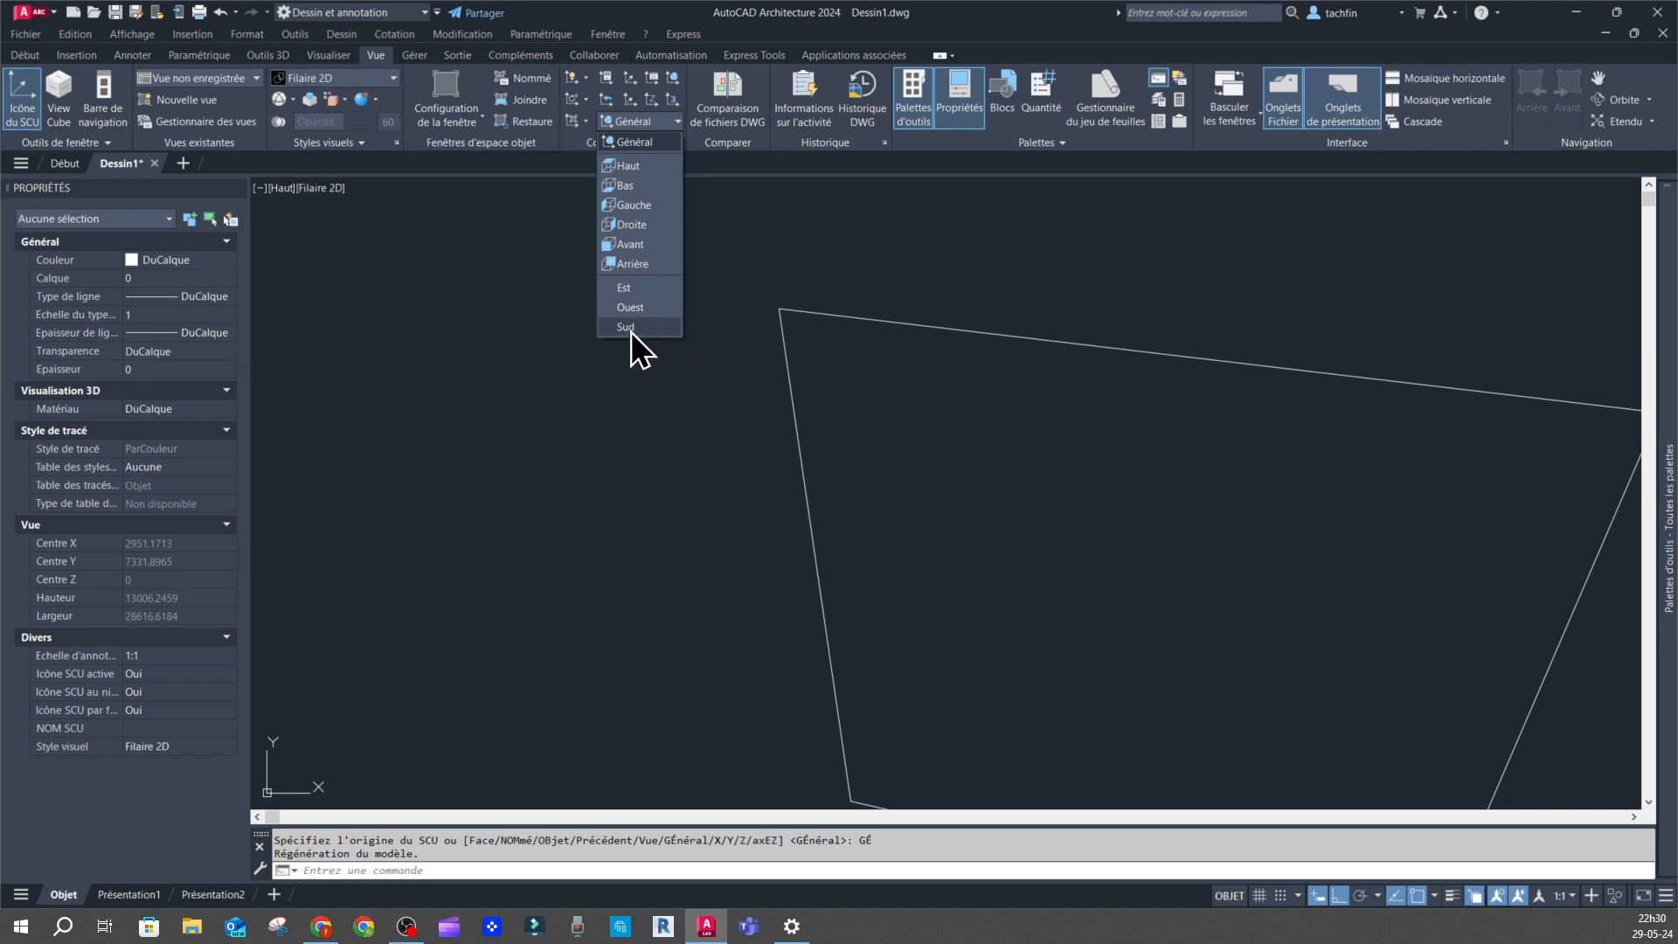
pyautogui.click(976, 23)
pyautogui.scroll(-5, 691, 280)
pyautogui.scroll(2, 667, 270)
pyautogui.scroll(4, 703, 338)
pyautogui.scroll(-2, 749, 394)
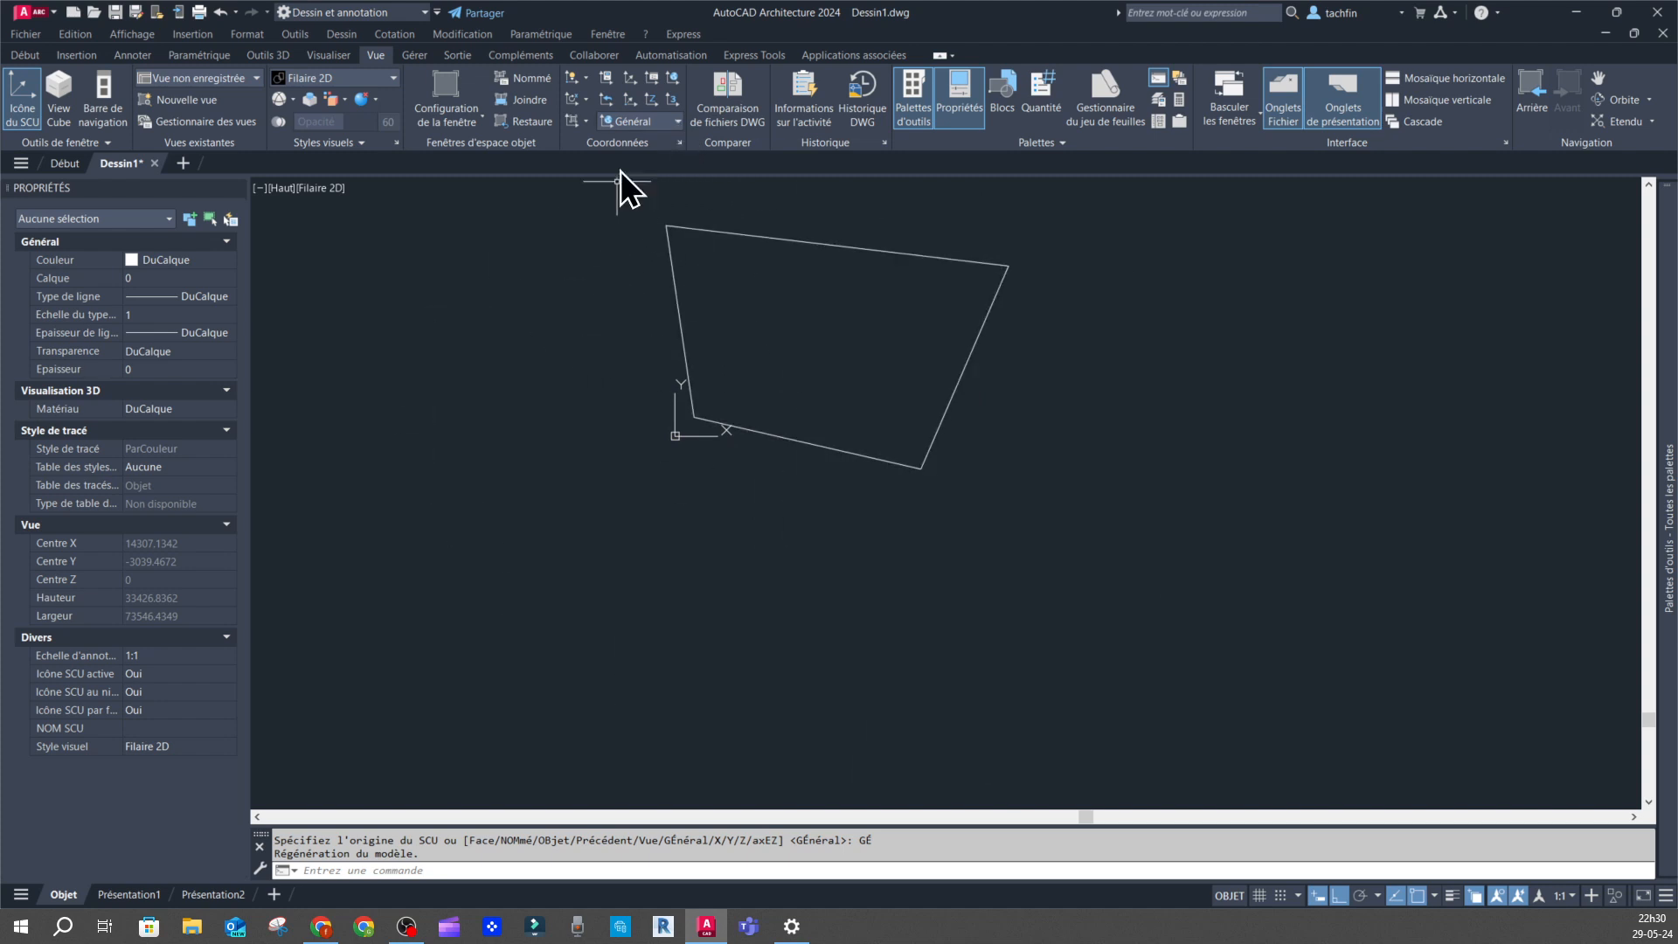
pyautogui.click(670, 123)
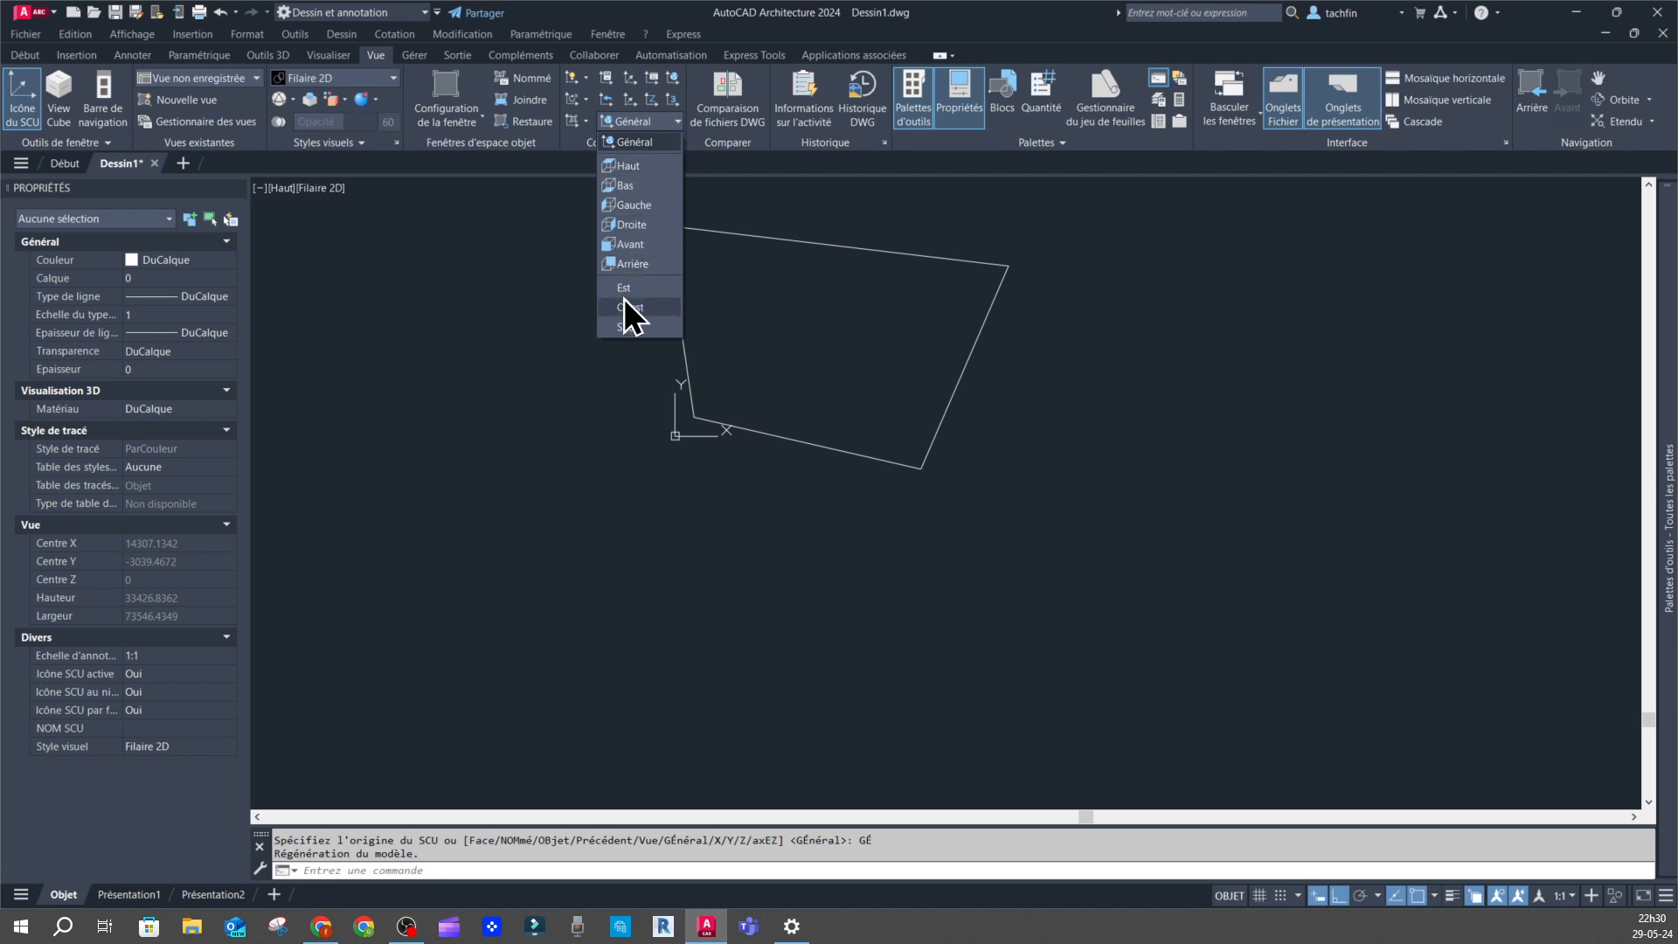
pyautogui.click(635, 329)
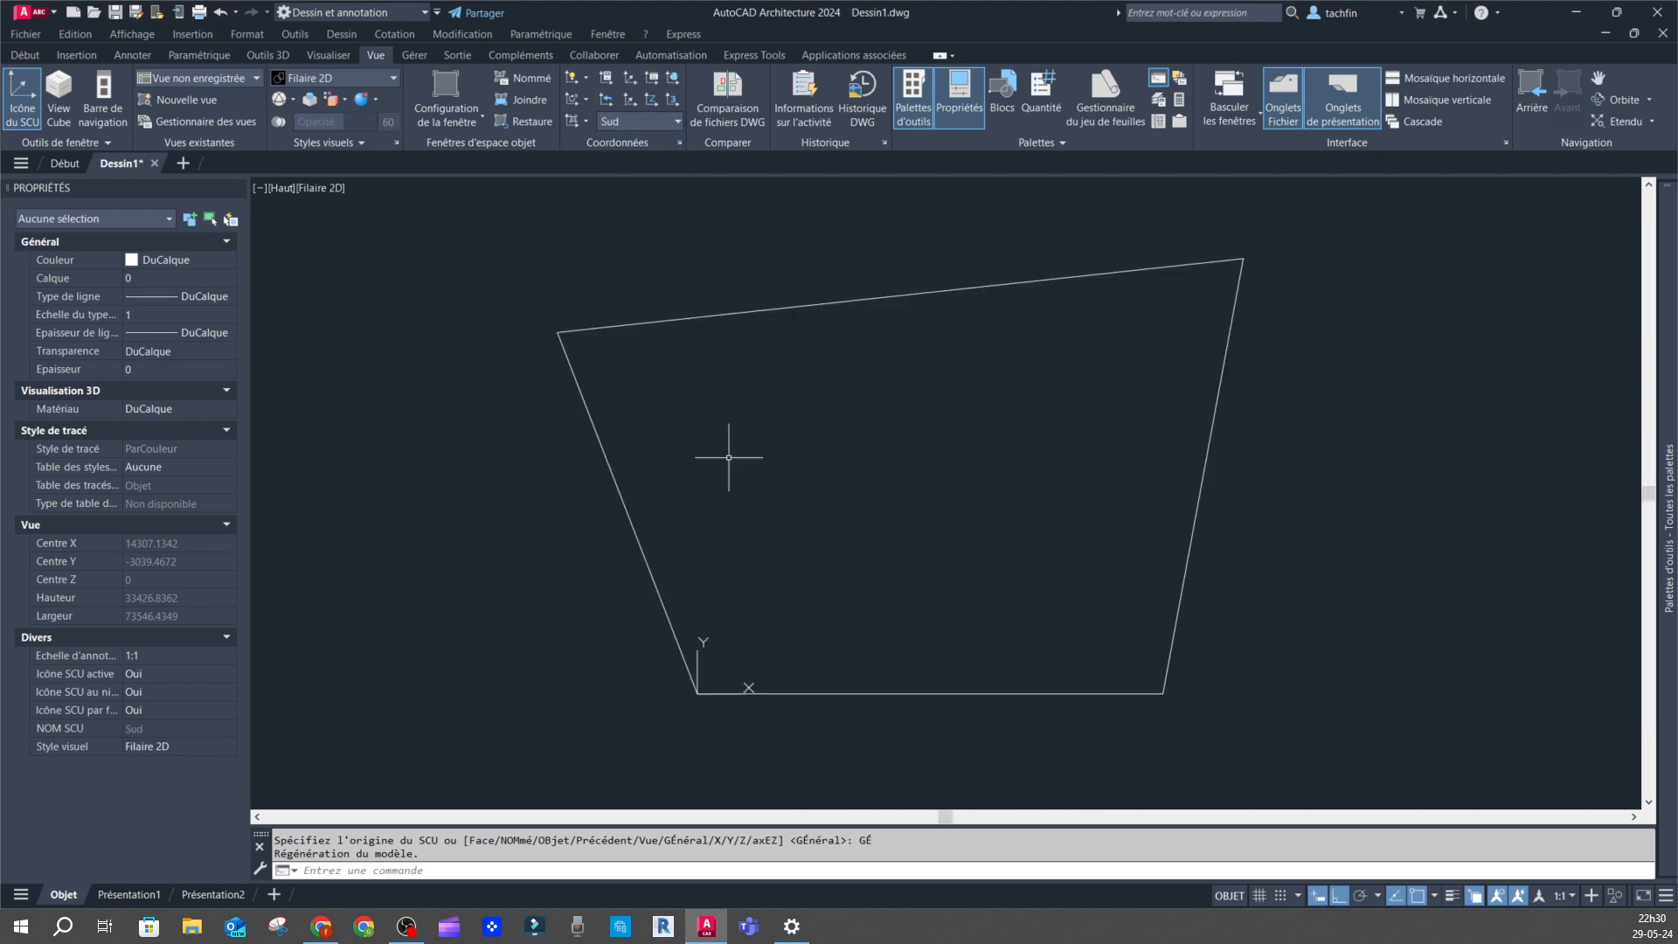
# Review the UCS settings for saving the UCS with the viewport and switching to plan view when it changes.
pyautogui.click(679, 144)
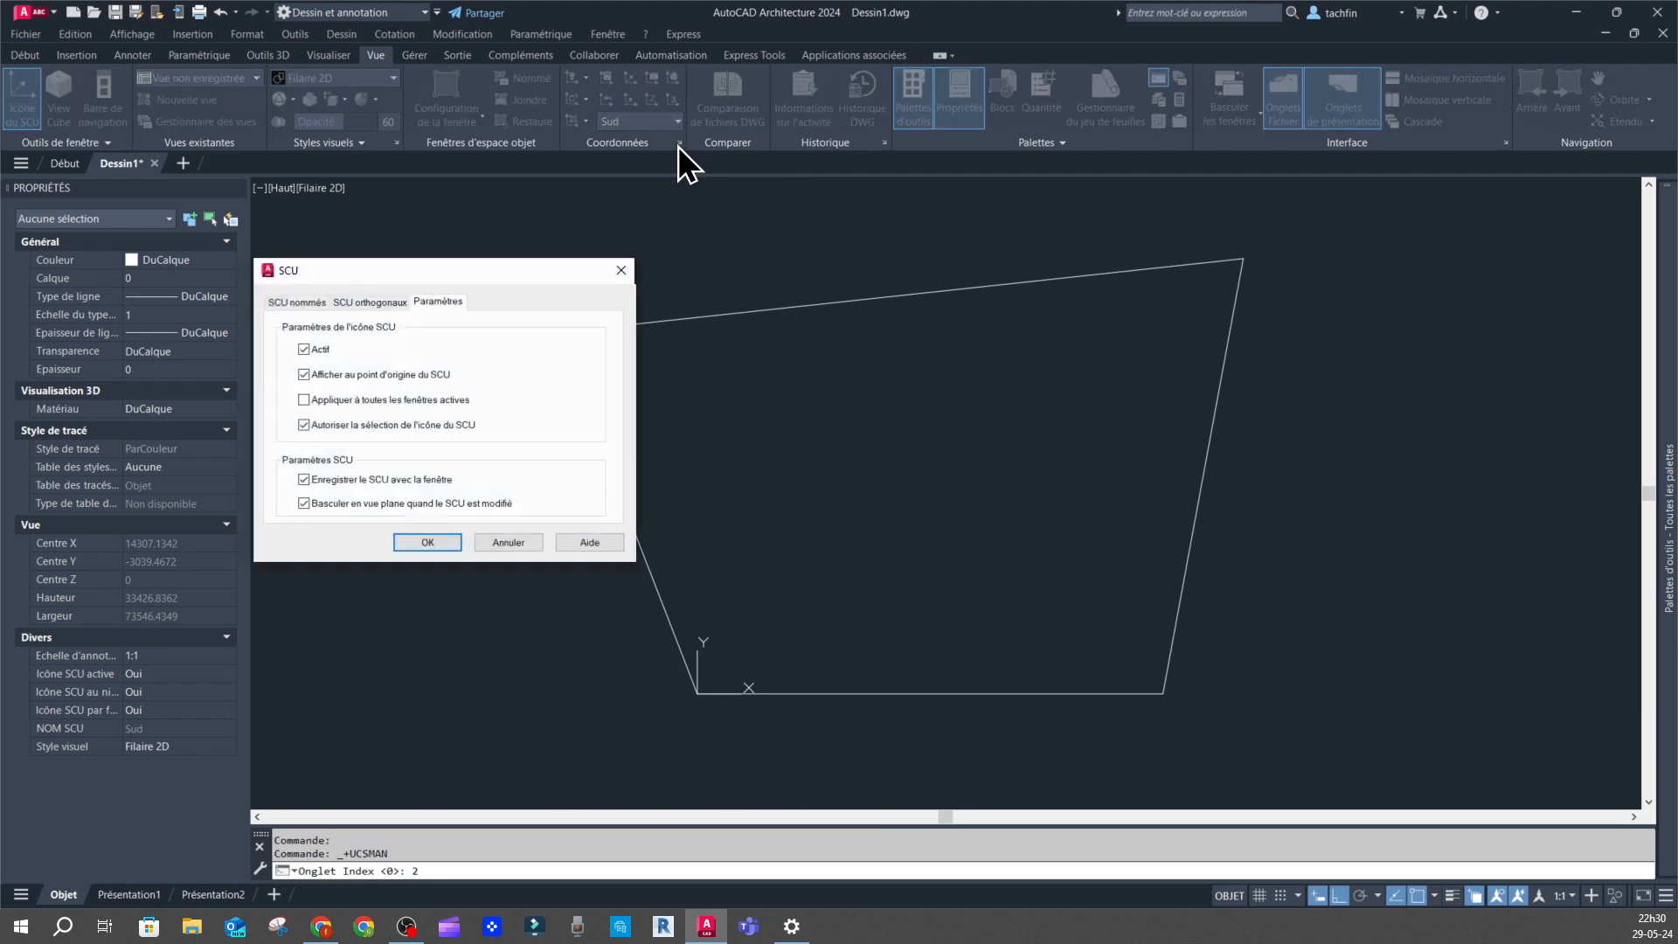
pyautogui.moveTo(474, 278); pyautogui.dragTo(643, 261)
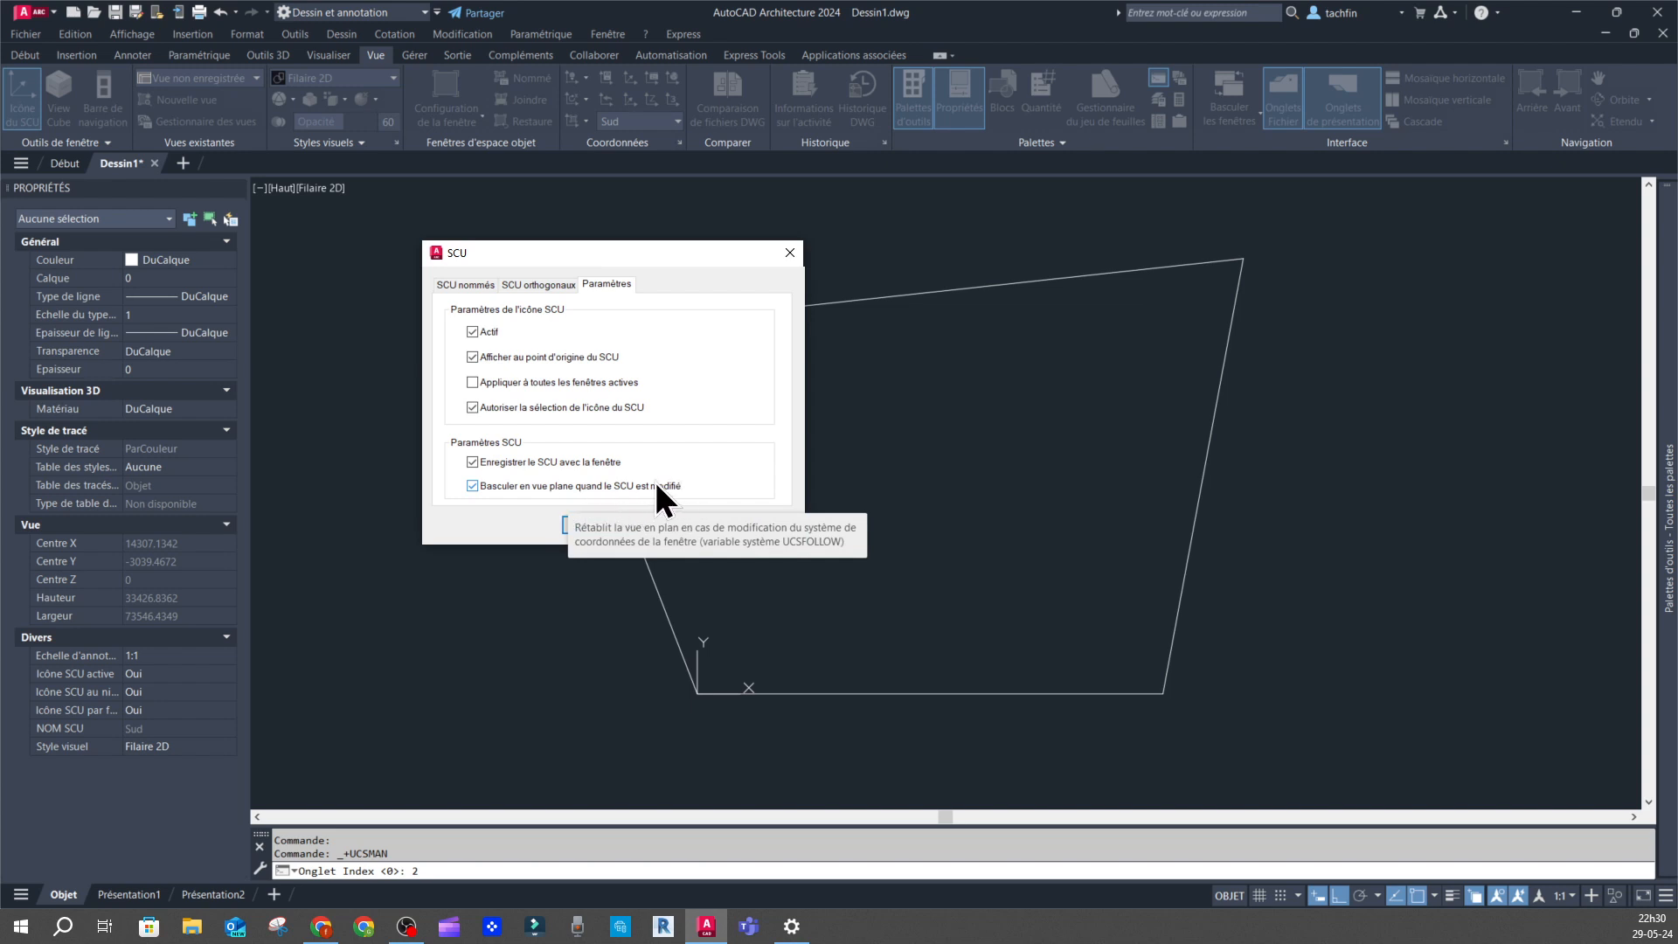
pyautogui.click(605, 525)
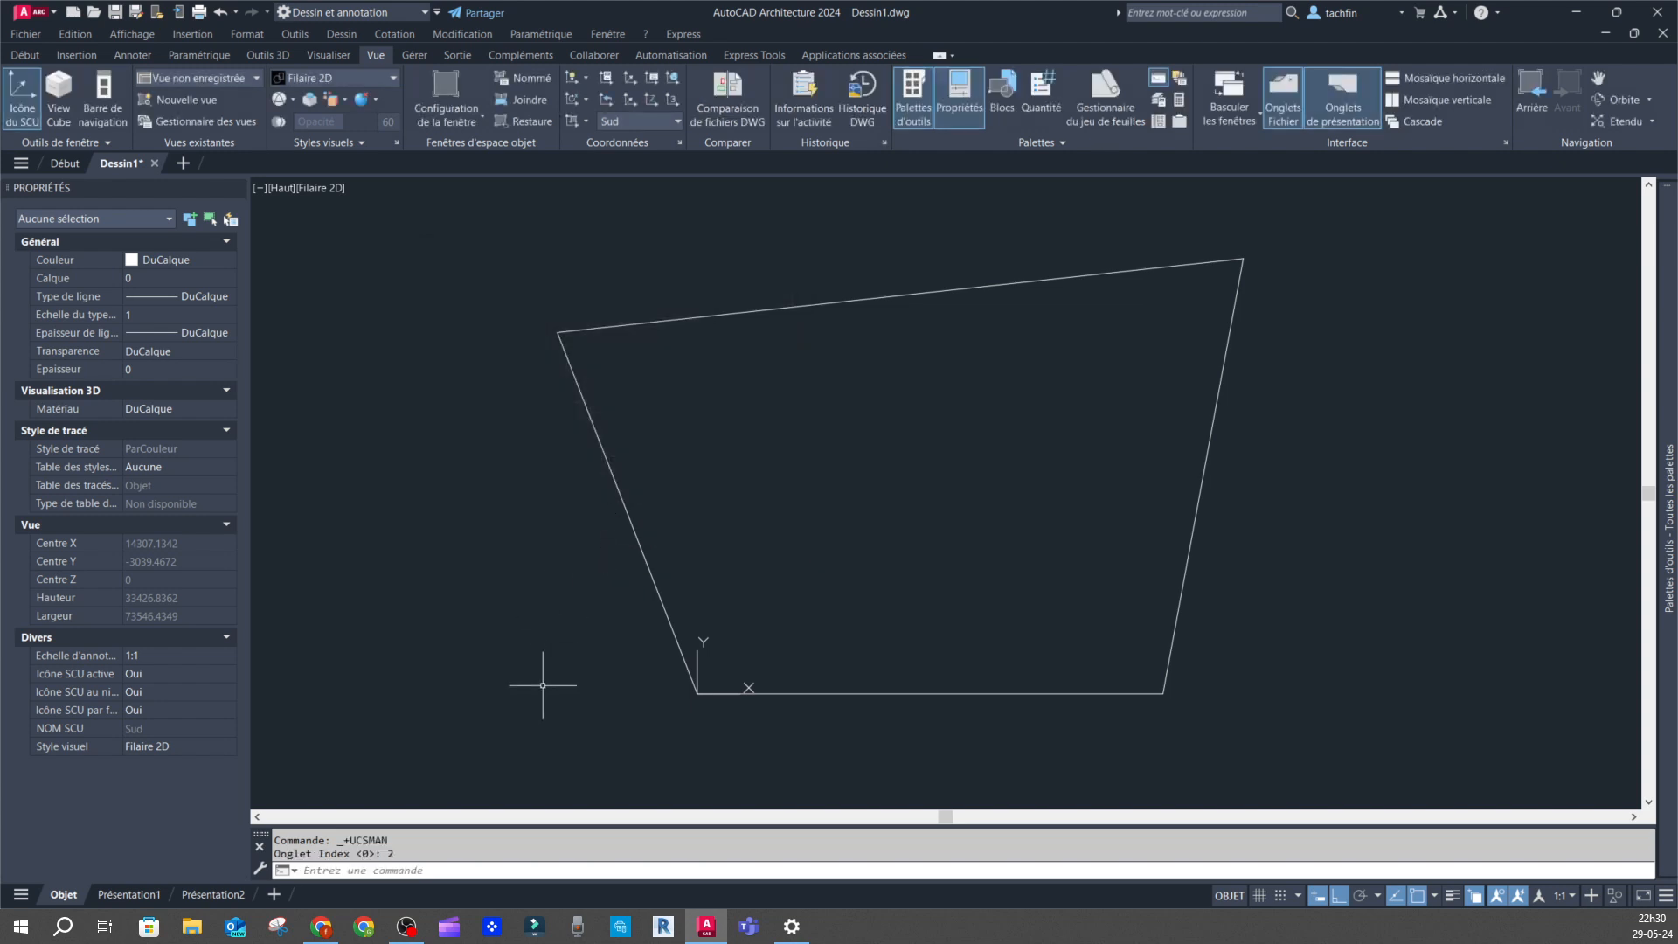
# Open the Présentation1 layout, activate model space inside its viewport and set the viewport's UCS to Est.
pyautogui.click(131, 894)
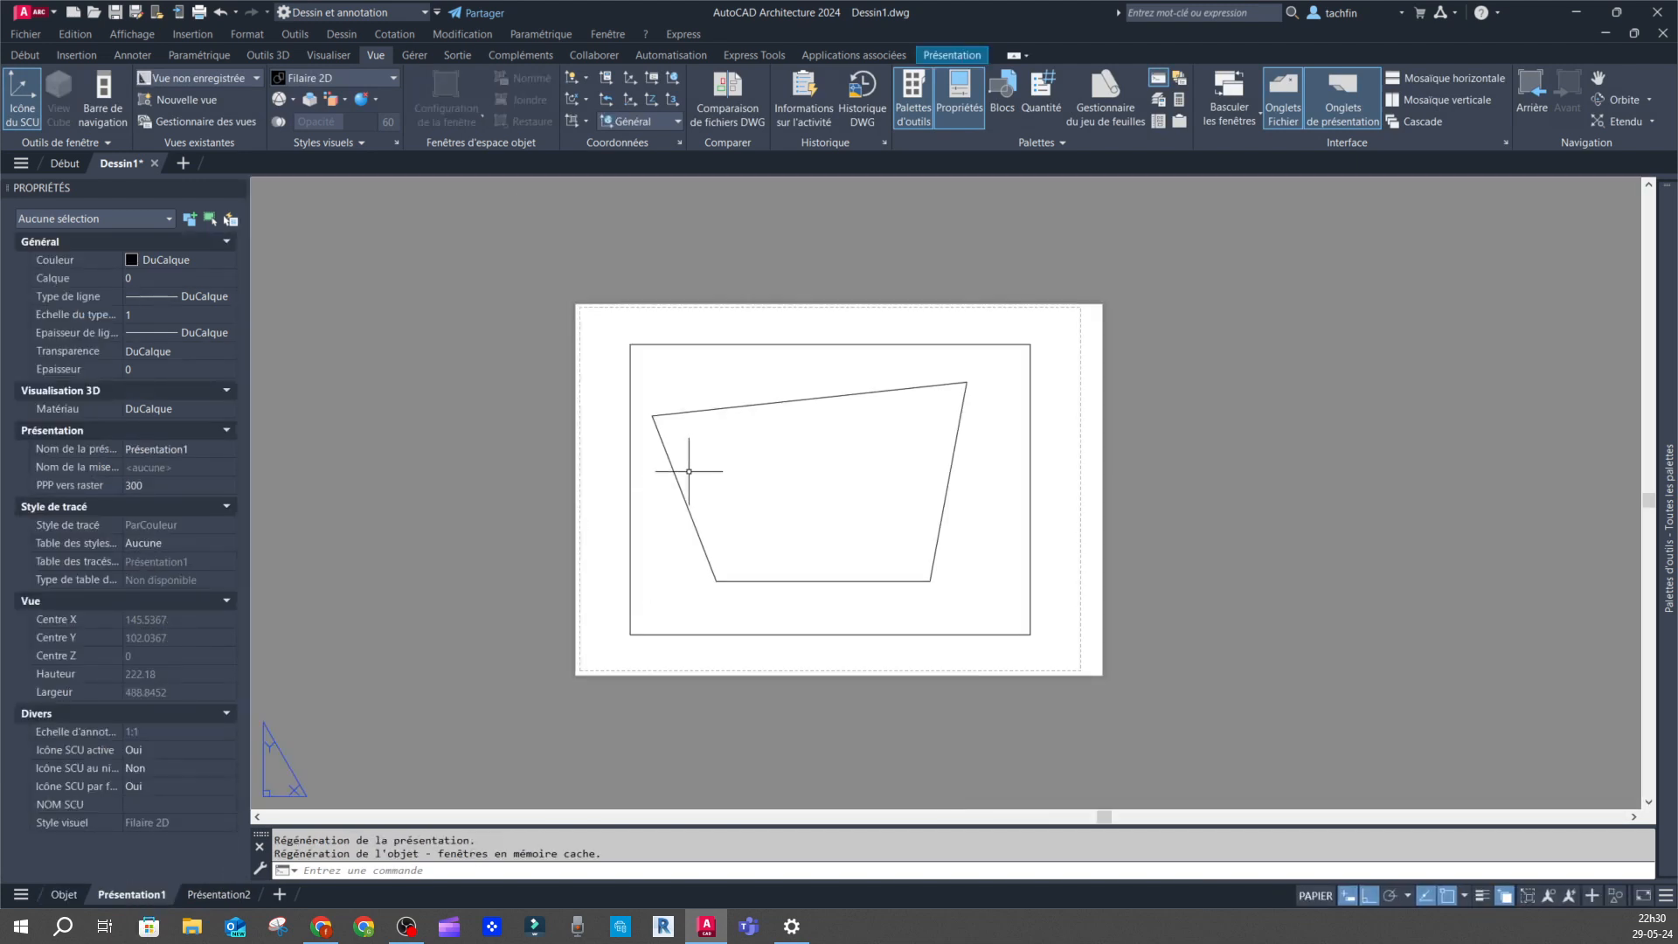
pyautogui.scroll(4, 742, 419)
pyautogui.scroll(-4, 789, 457)
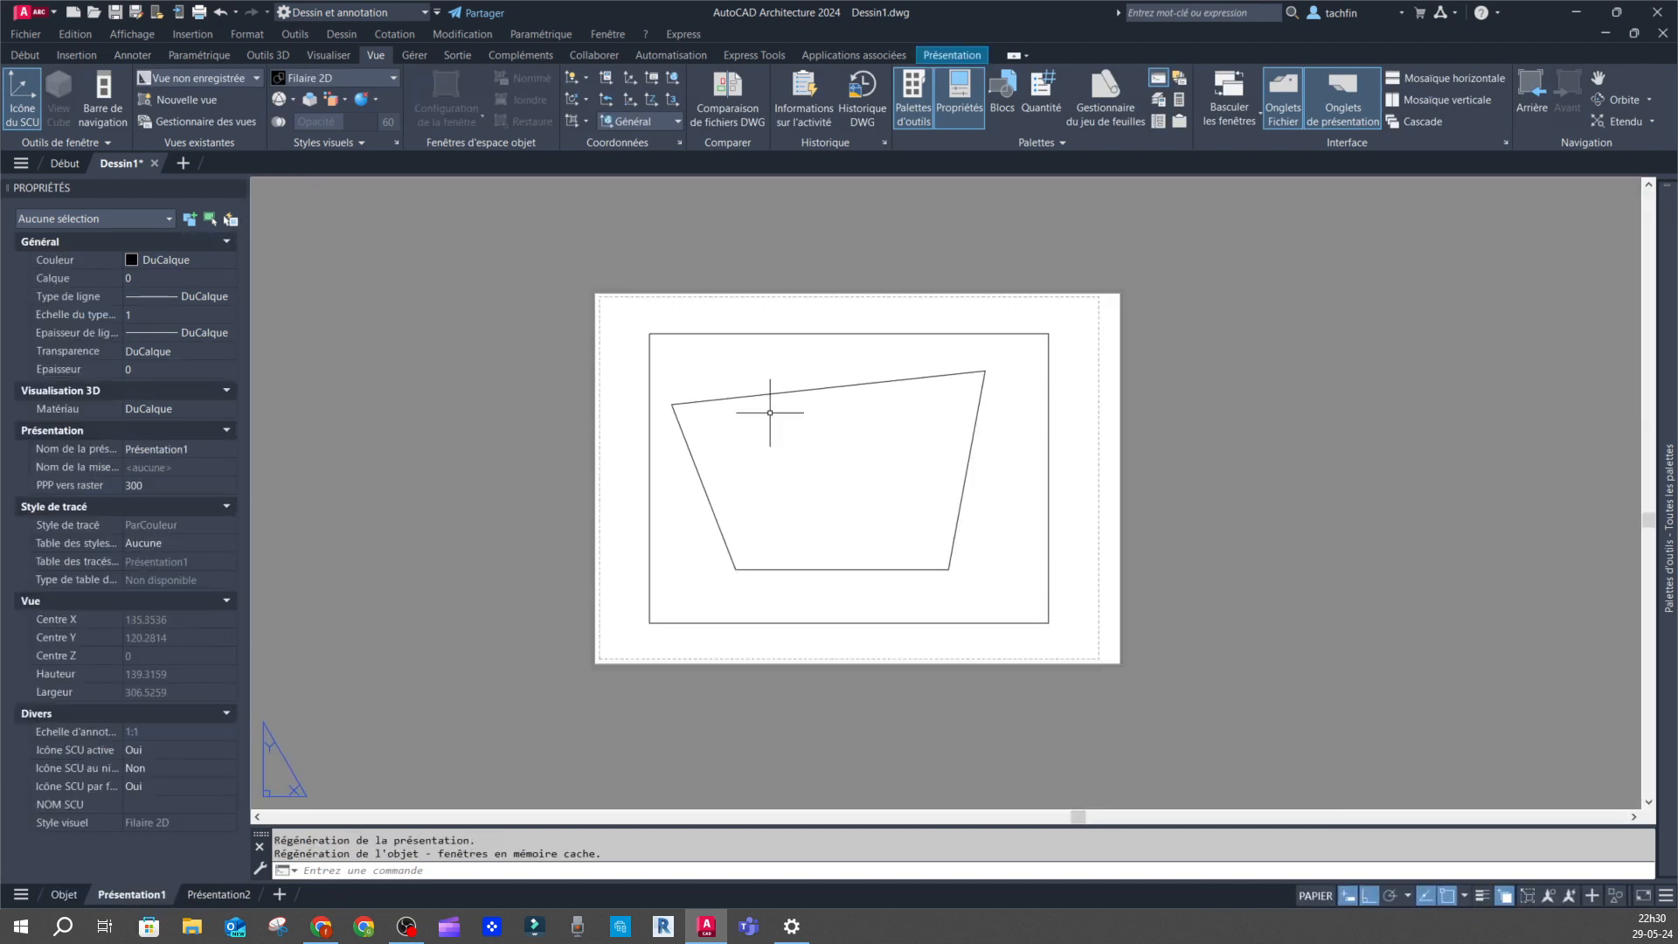
pyautogui.doubleClick(910, 444)
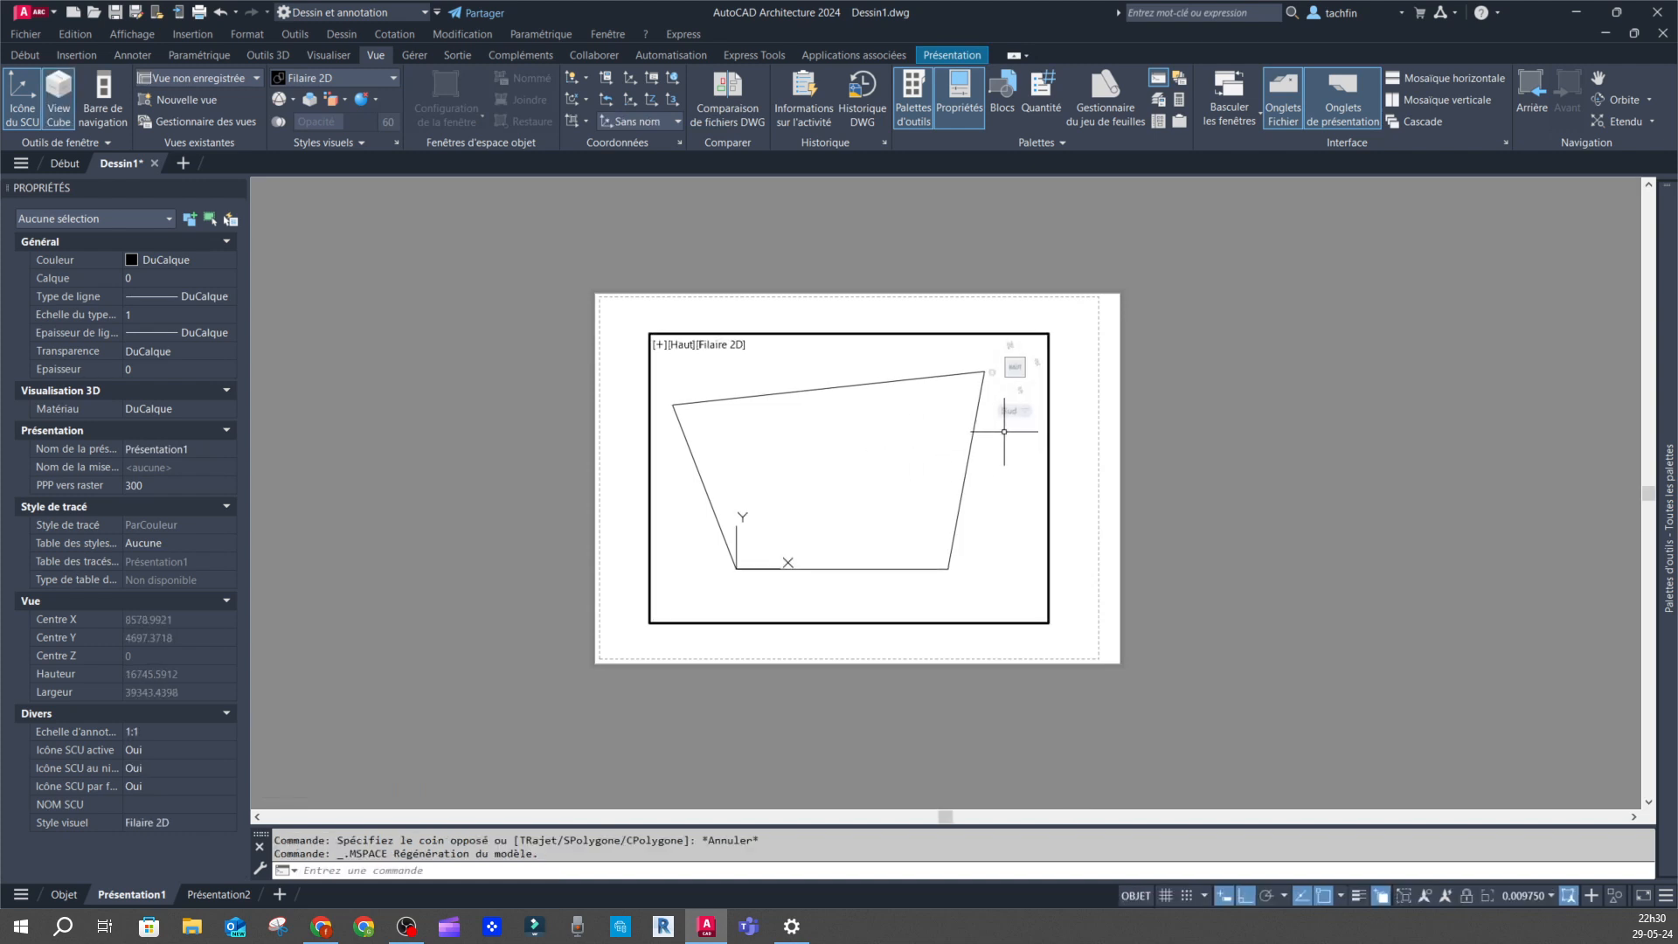
pyautogui.click(1026, 412)
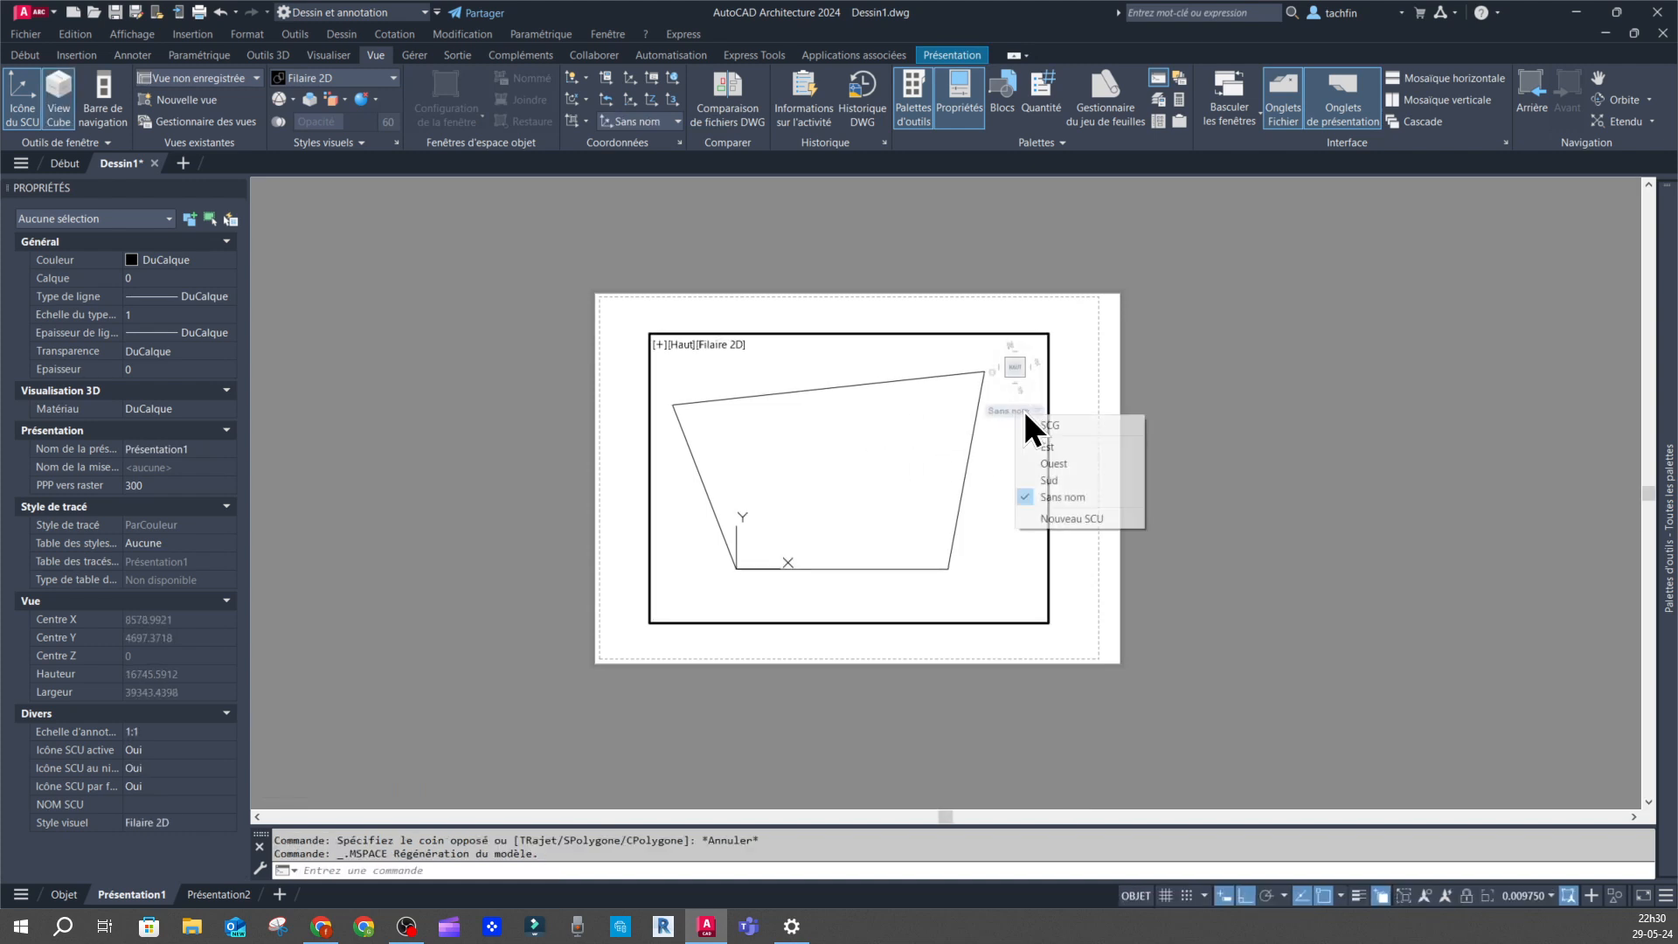
pyautogui.click(1058, 449)
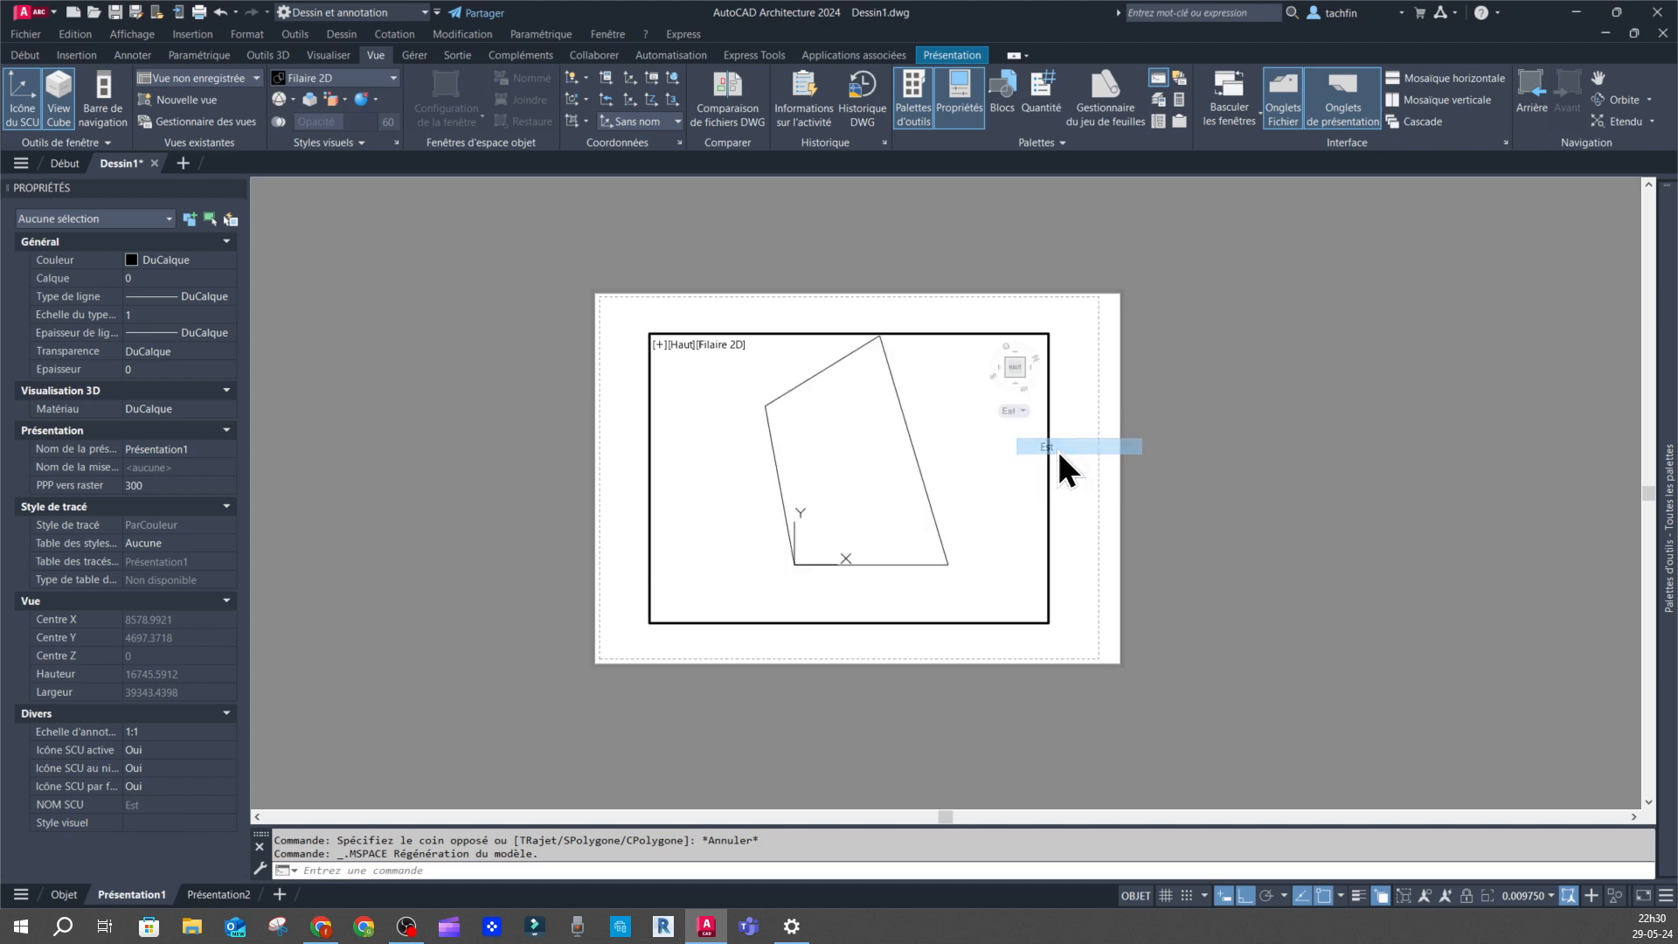
# Switch the layout viewport's UCS to Ouest and then to Sud.
pyautogui.click(1025, 410)
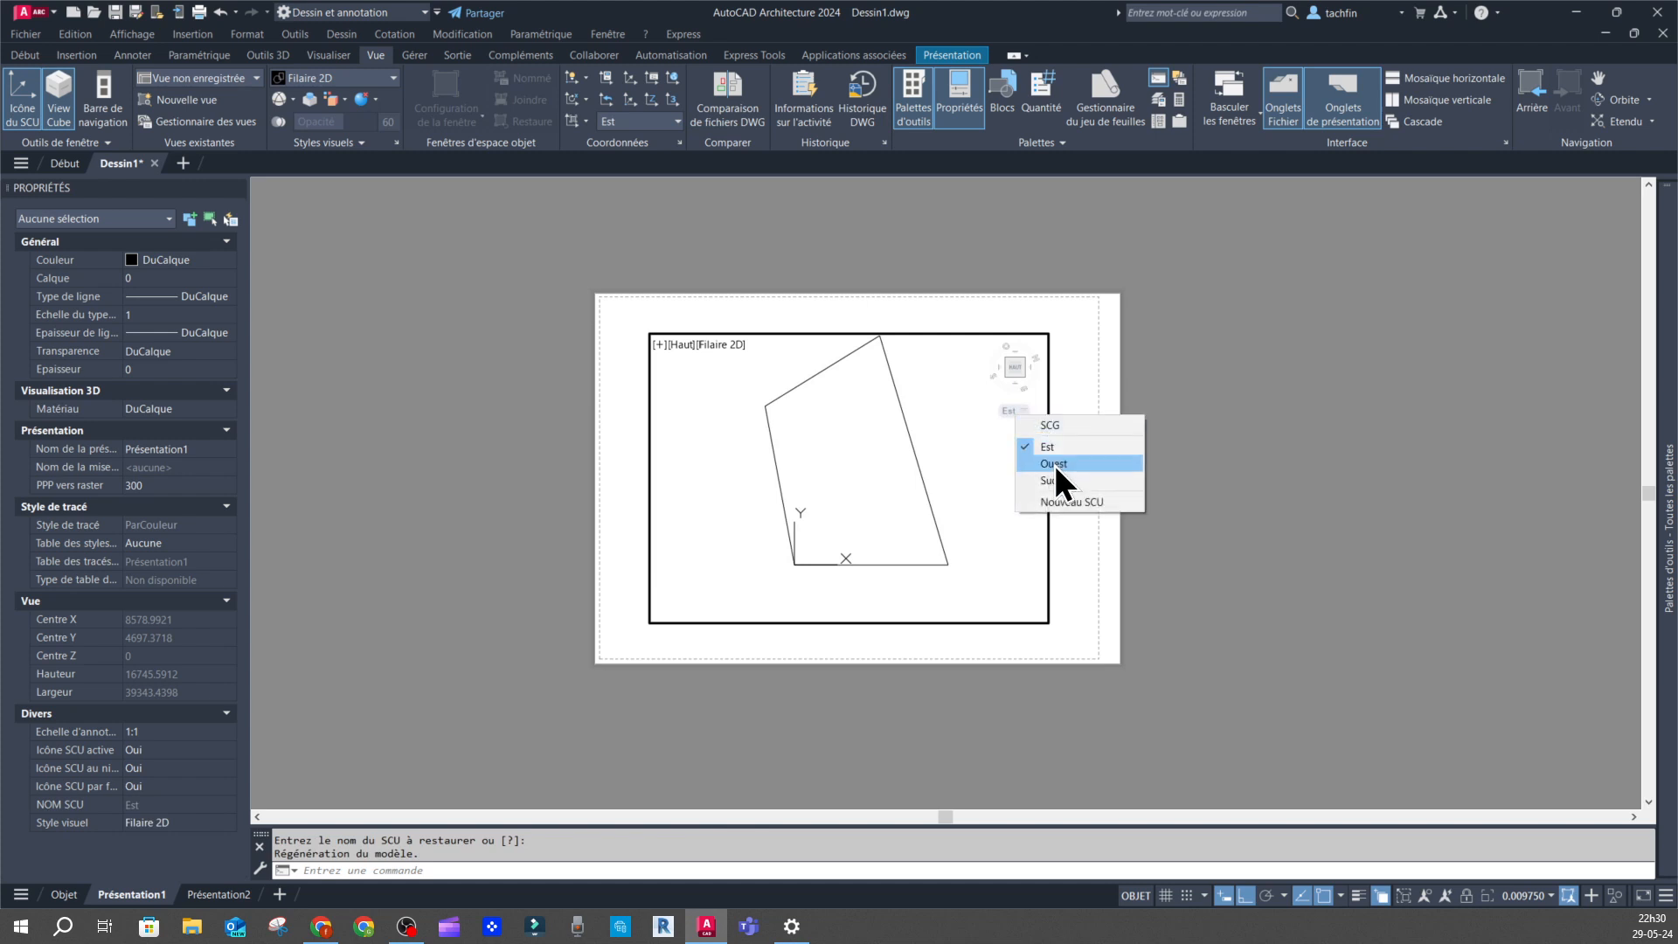
pyautogui.click(1053, 463)
pyautogui.click(1028, 410)
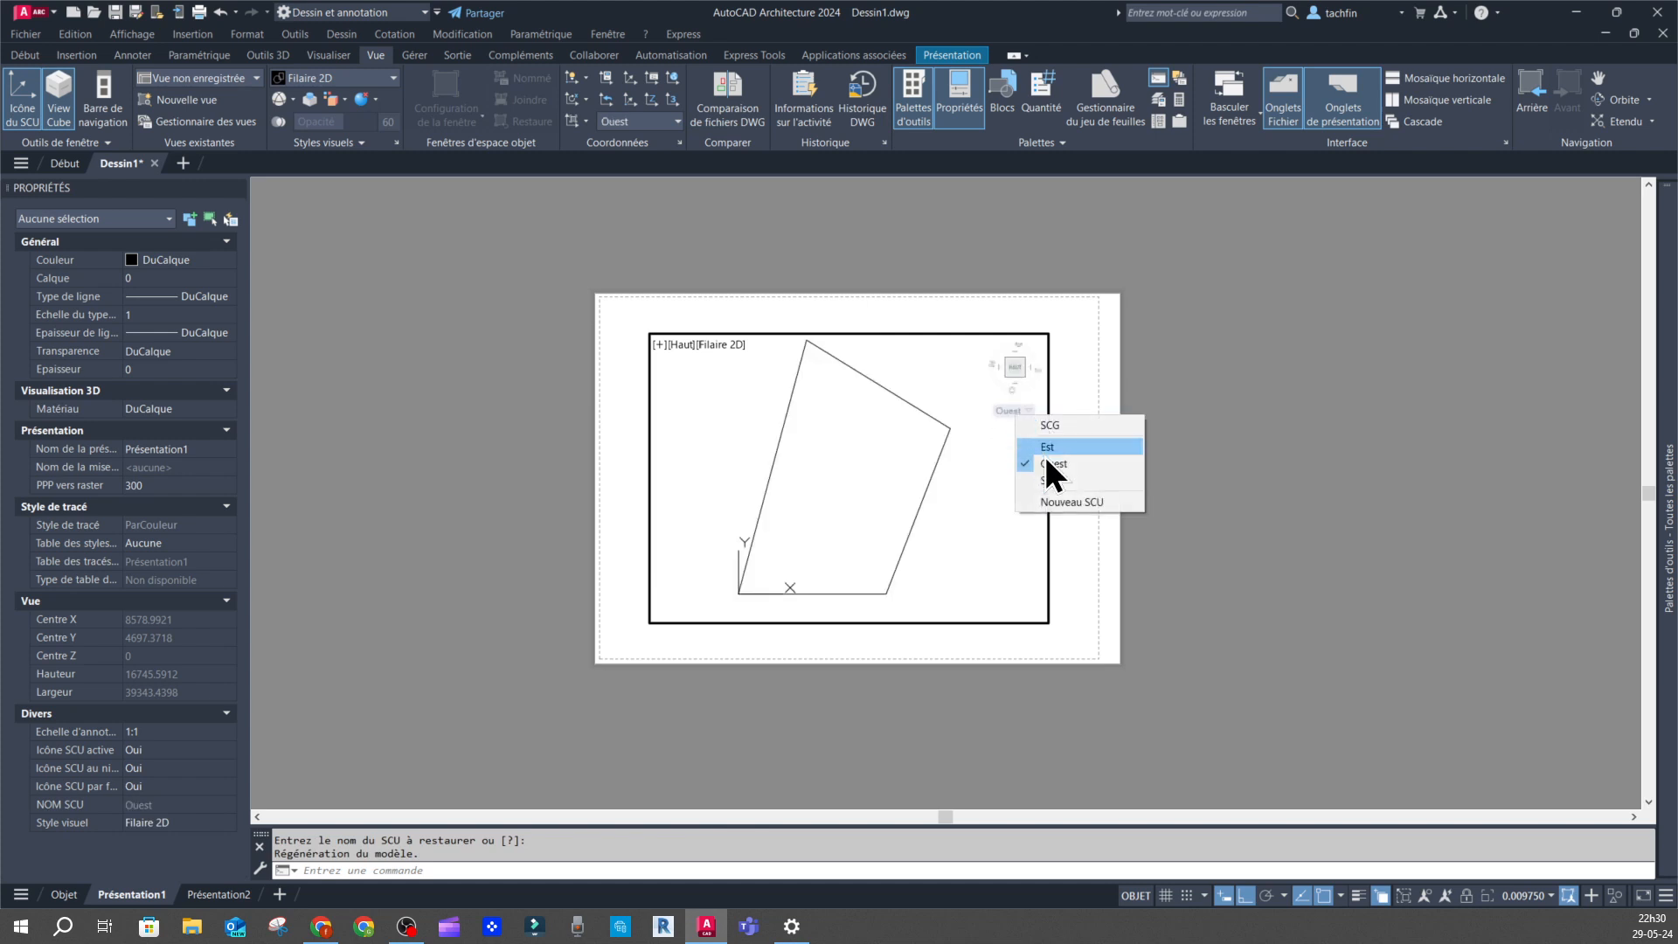
pyautogui.click(1051, 480)
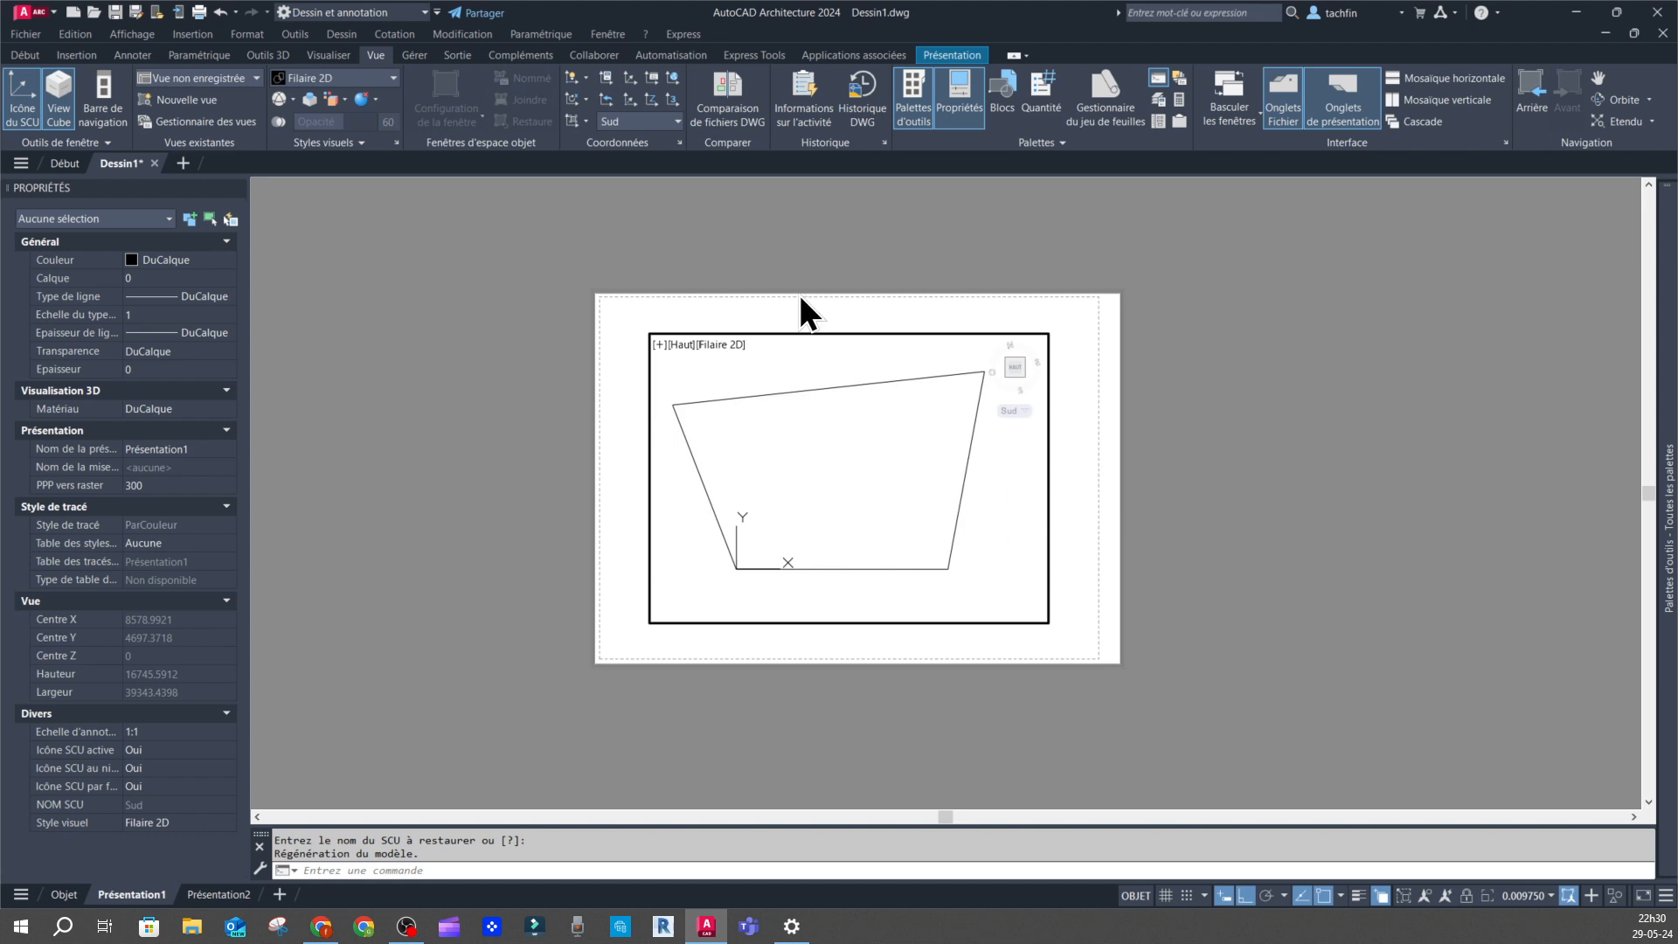
# Check the UCS settings for the layout viewport, then leave the viewport and return to the Objet model space.
pyautogui.click(681, 143)
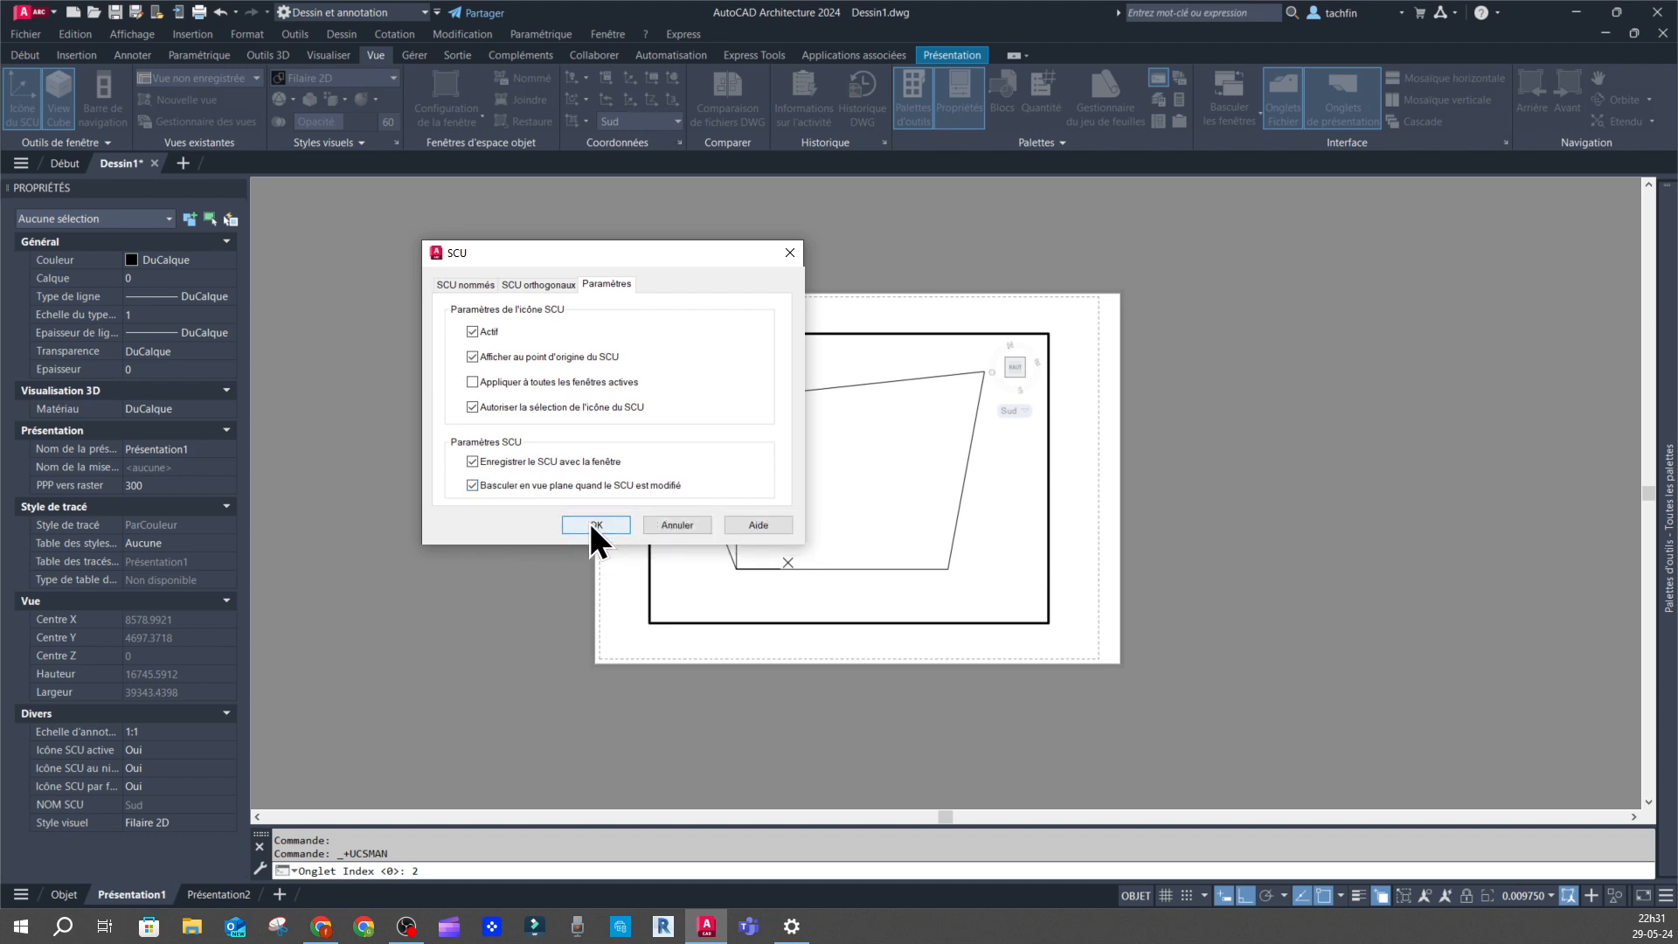
pyautogui.click(595, 525)
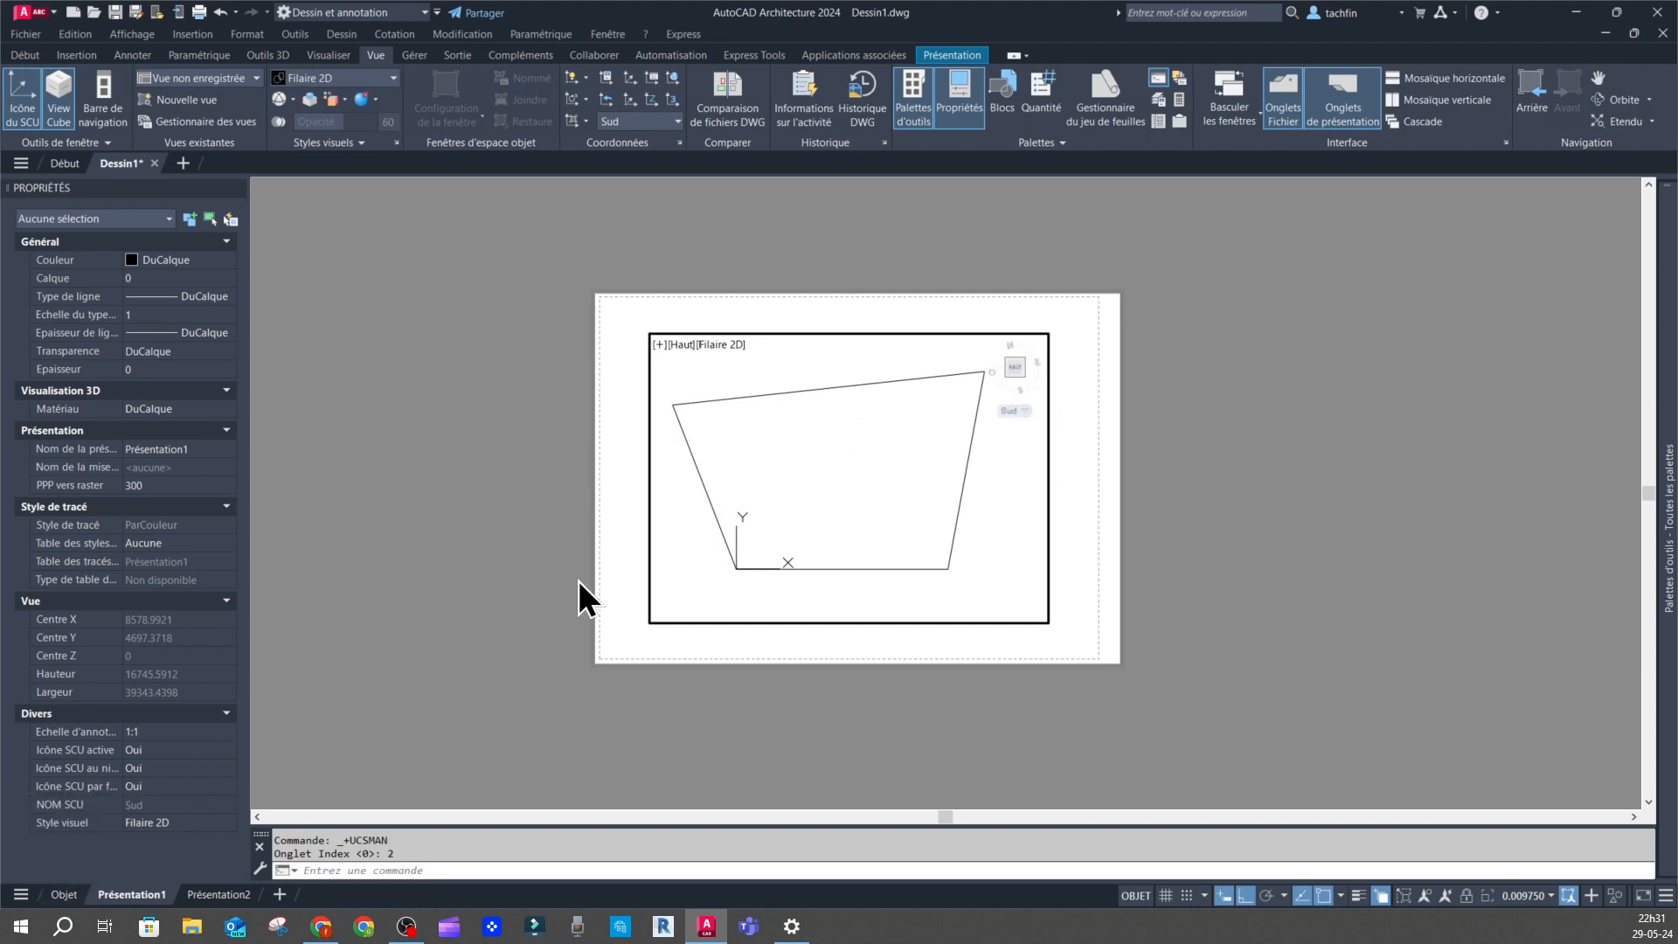
pyautogui.doubleClick(1318, 505)
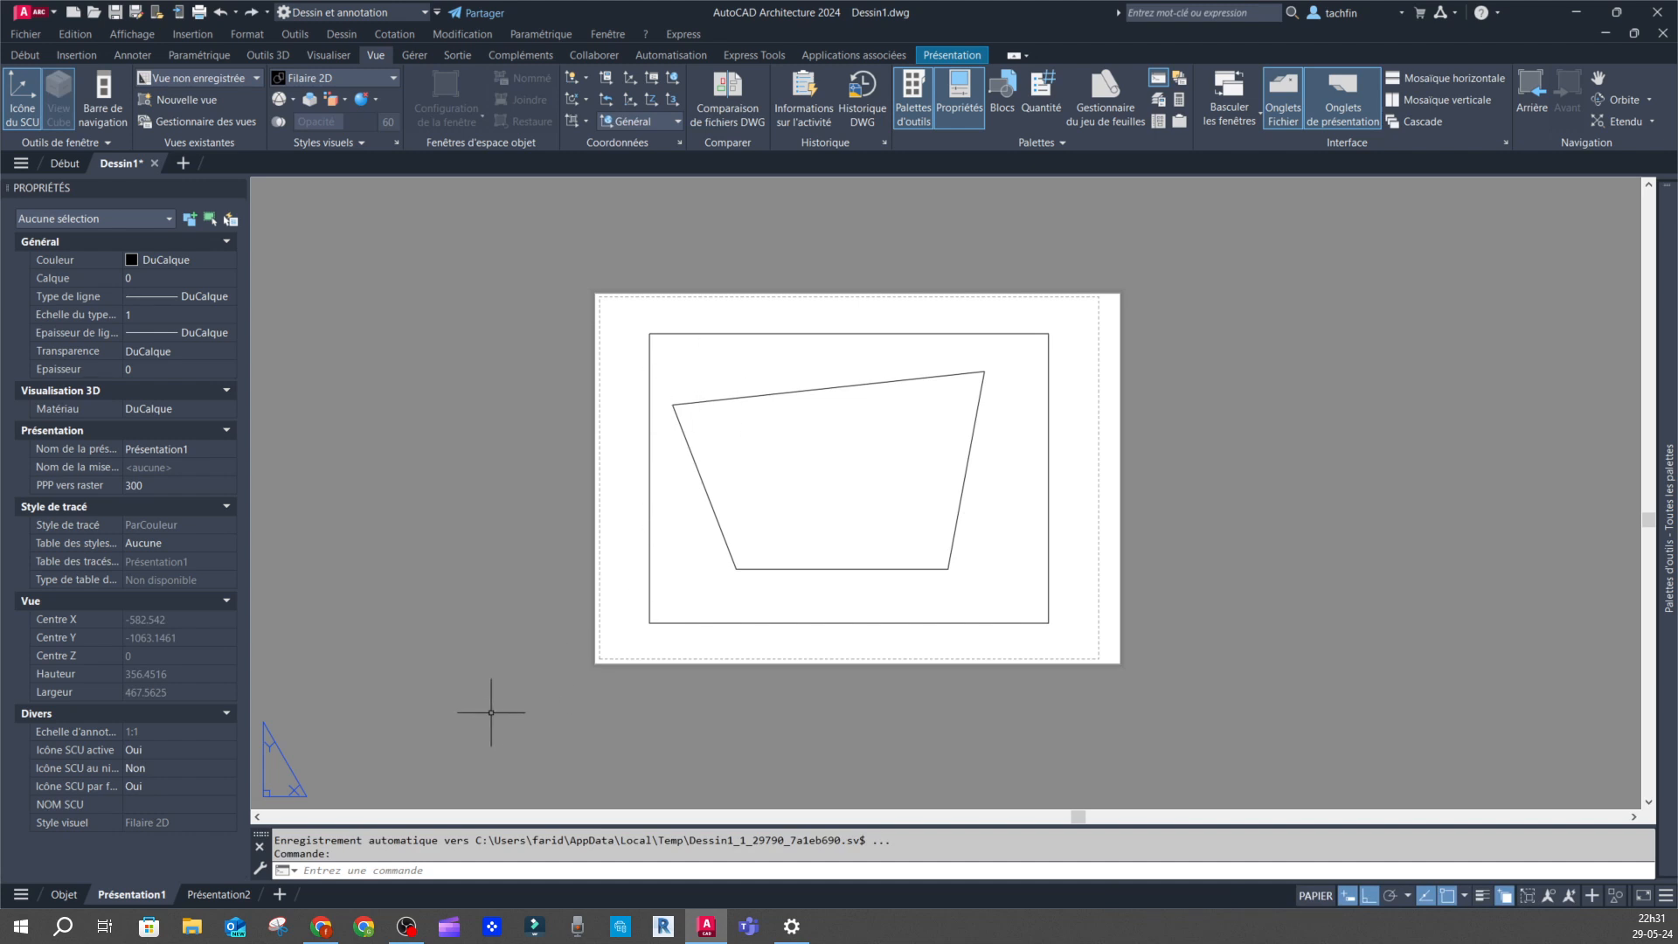
pyautogui.click(63, 896)
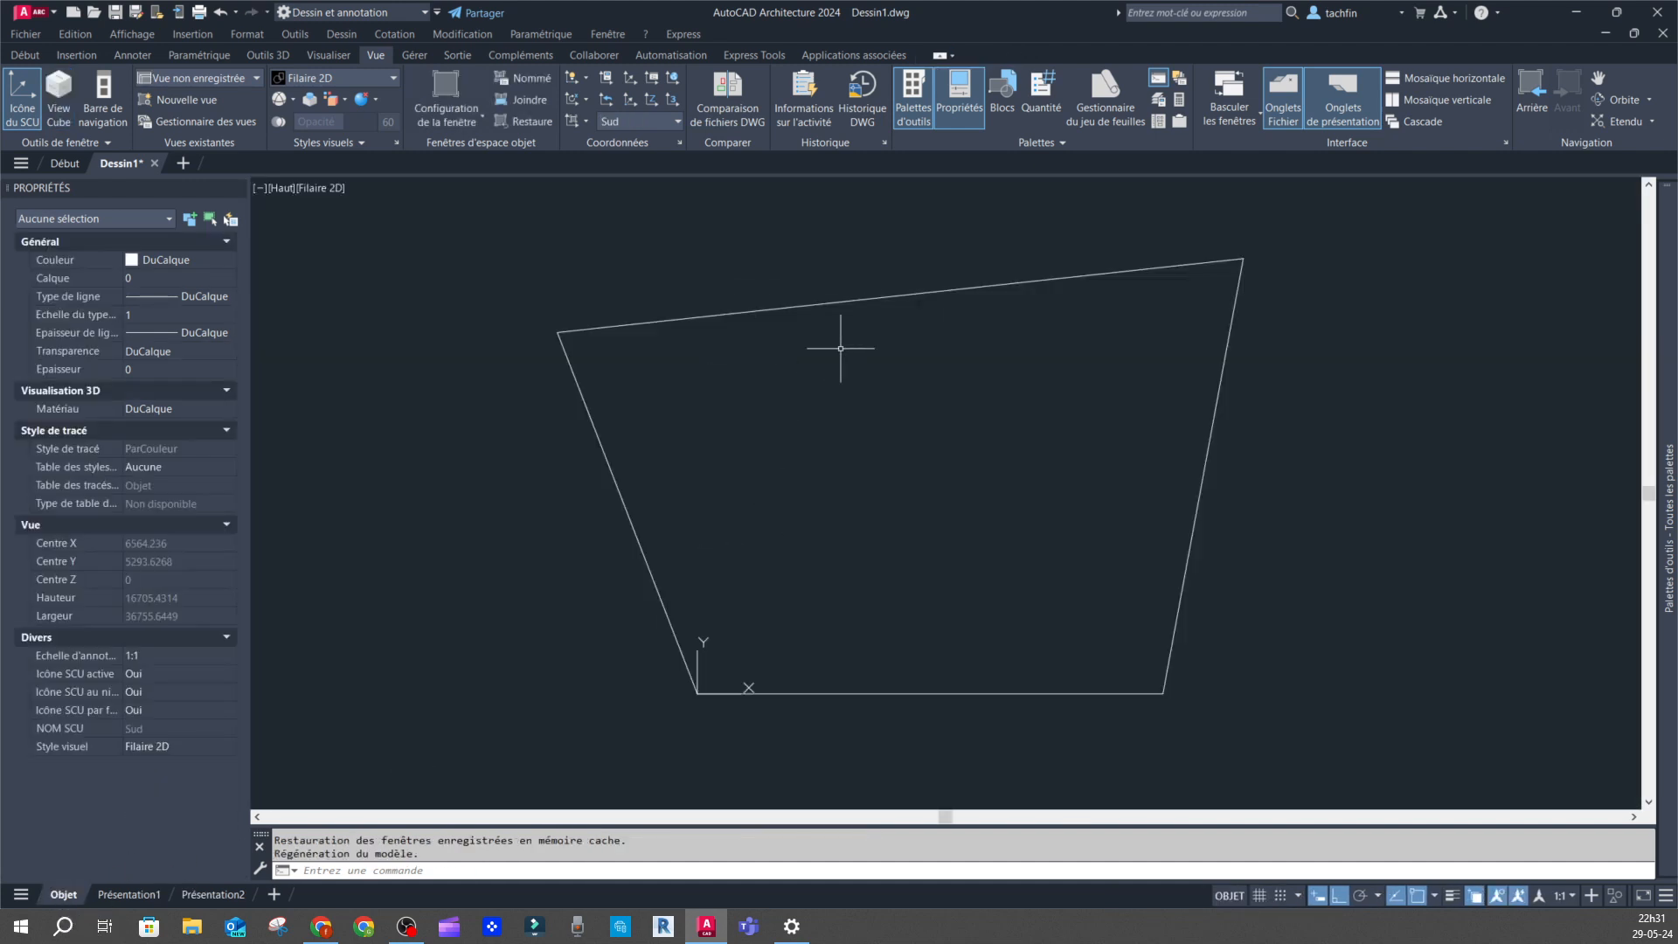